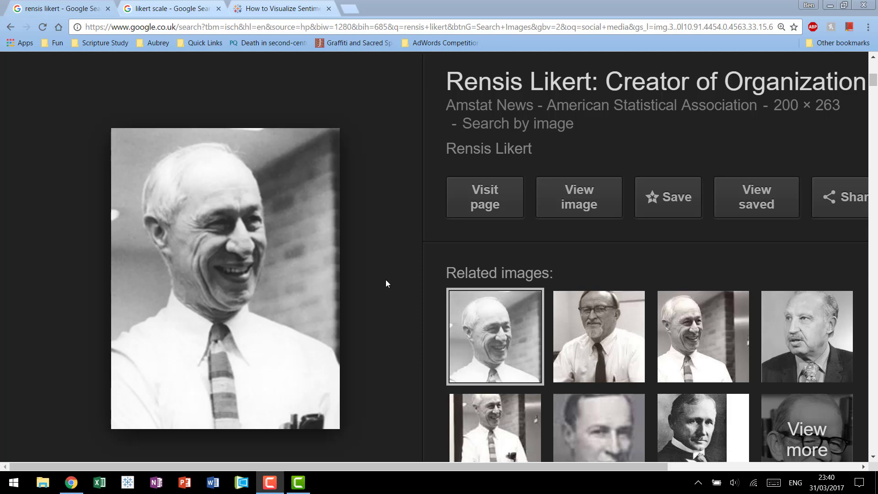
- View the Google Images result showing a five-point Likert scale template
click(178, 4)
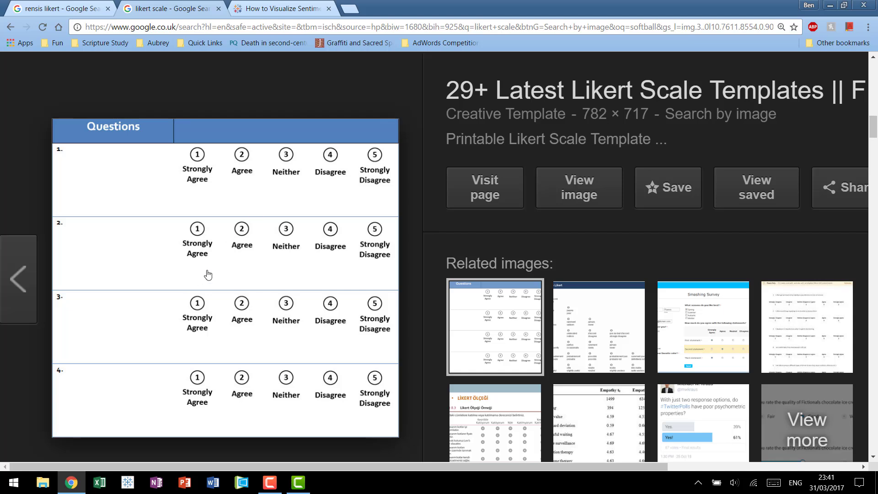
- Open the Tableau sentiment article and read down to the New York Times stacked bar chart
click(267, 5)
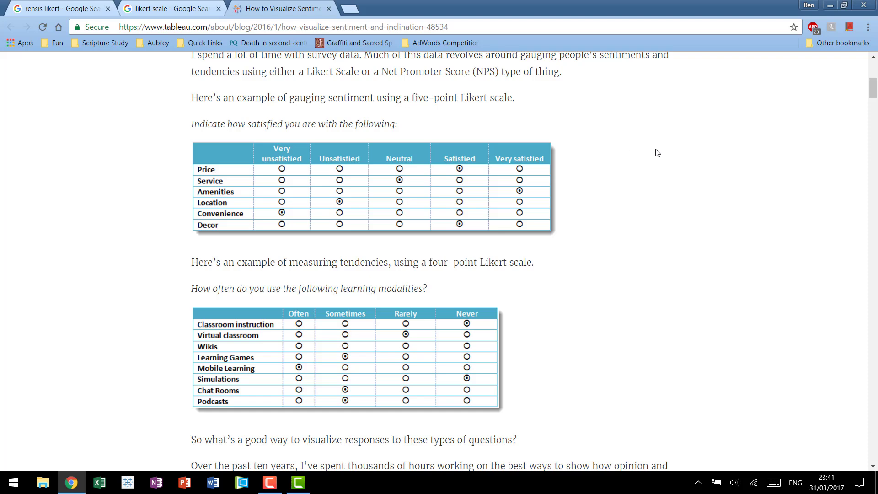
scroll(653, 157, up, 8)
scroll(597, 286, down, 2)
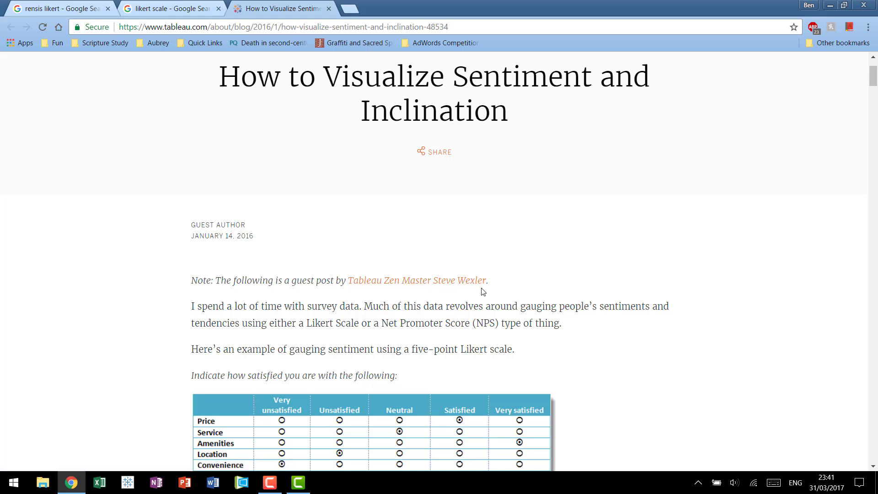
scroll(582, 290, down, 1)
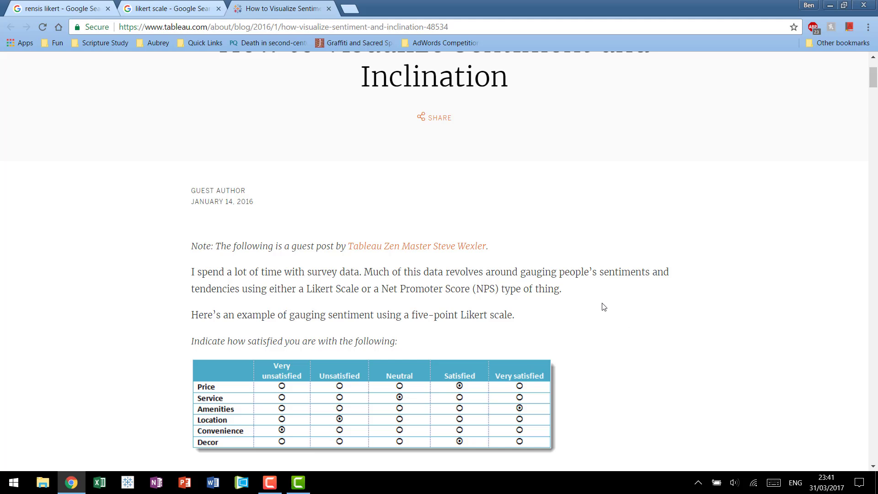
scroll(640, 338, down, 1)
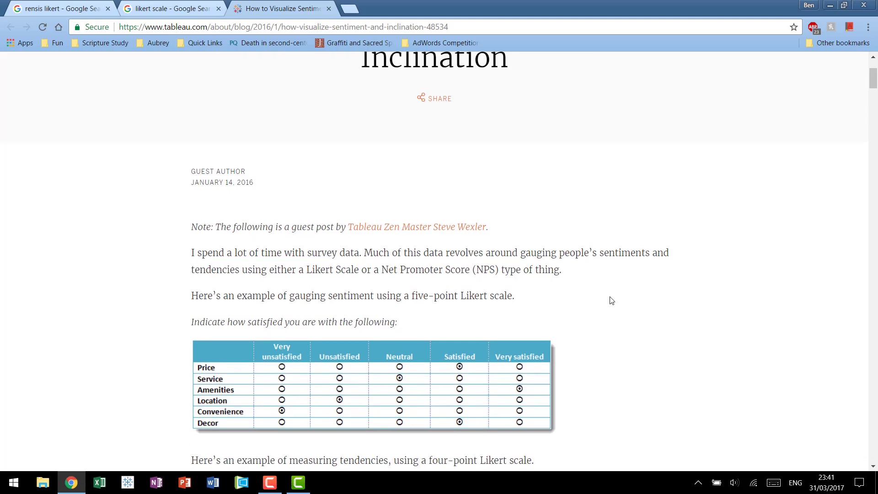
scroll(610, 302, down, 1)
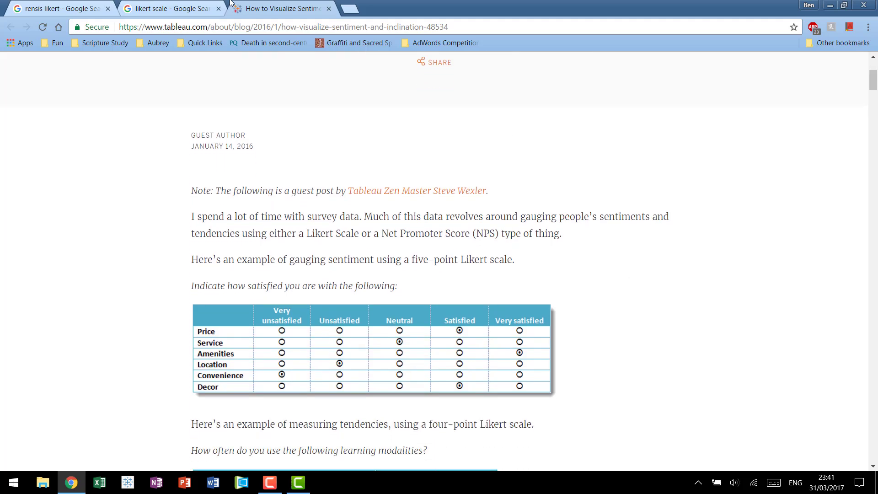
scroll(653, 305, down, 4)
scroll(657, 302, down, 13)
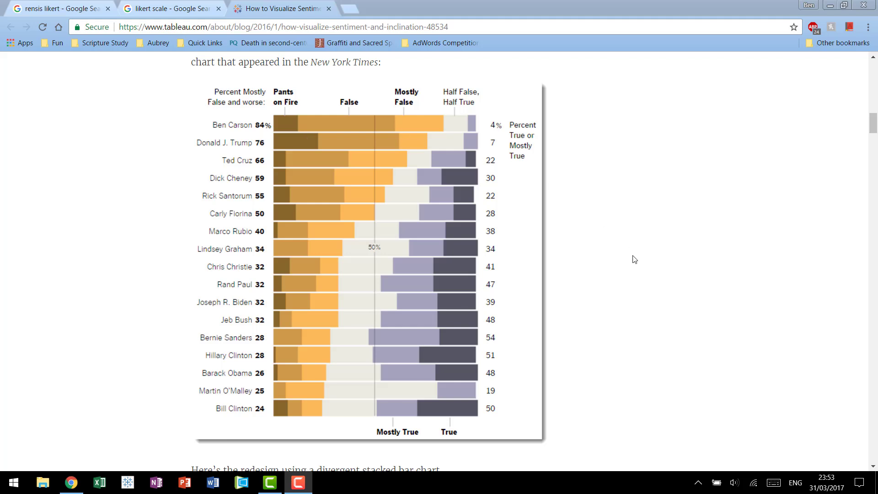
- Read past the divergent stacked bar redesign and 100% stacked bars to the NPS charts
scroll(631, 257, down, 5)
scroll(677, 316, down, 3)
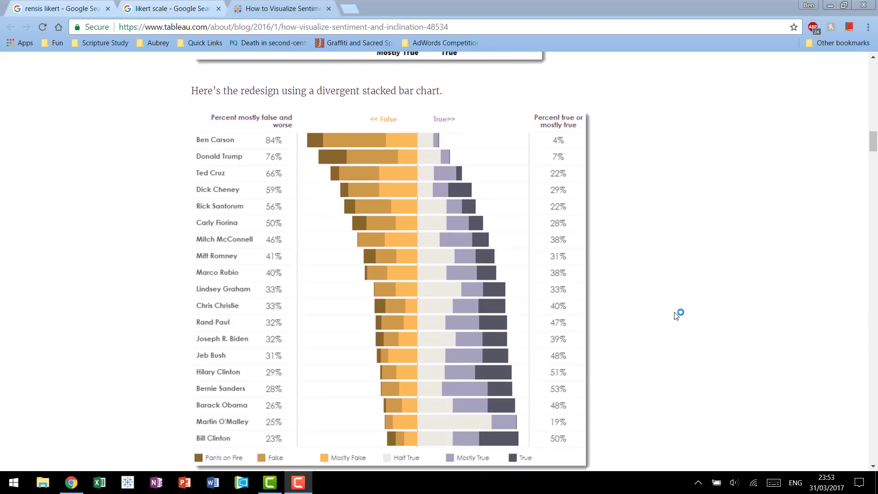
scroll(676, 316, down, 1)
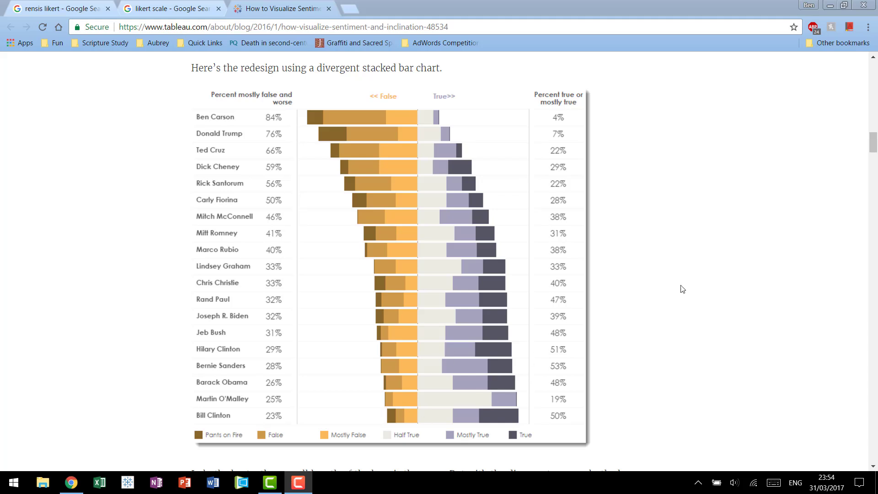
scroll(629, 322, down, 20)
scroll(630, 324, down, 3)
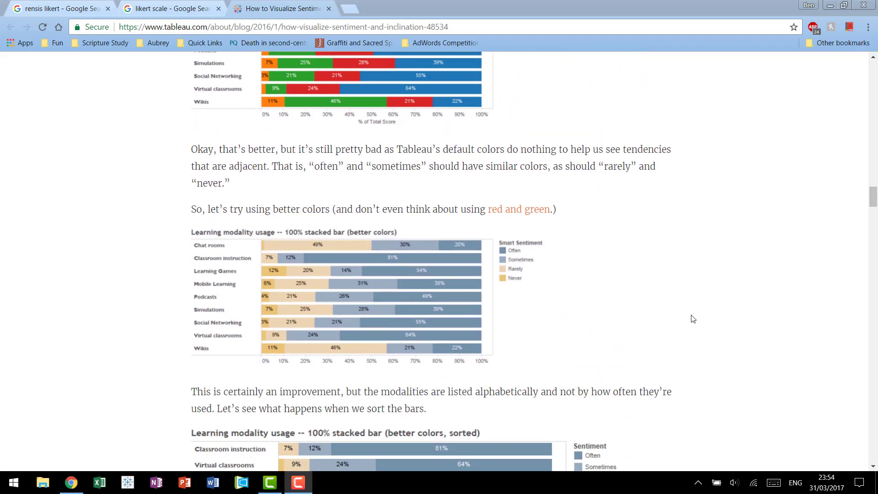
scroll(690, 317, down, 9)
scroll(693, 319, down, 20)
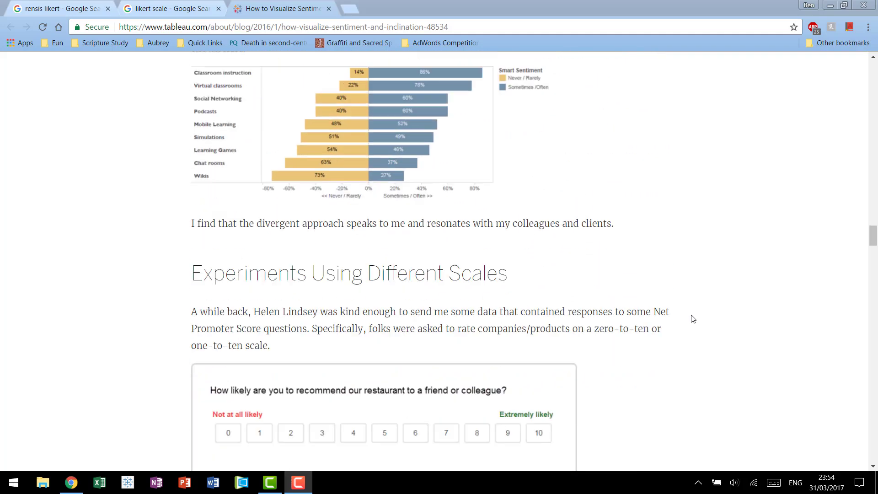
scroll(693, 318, down, 2)
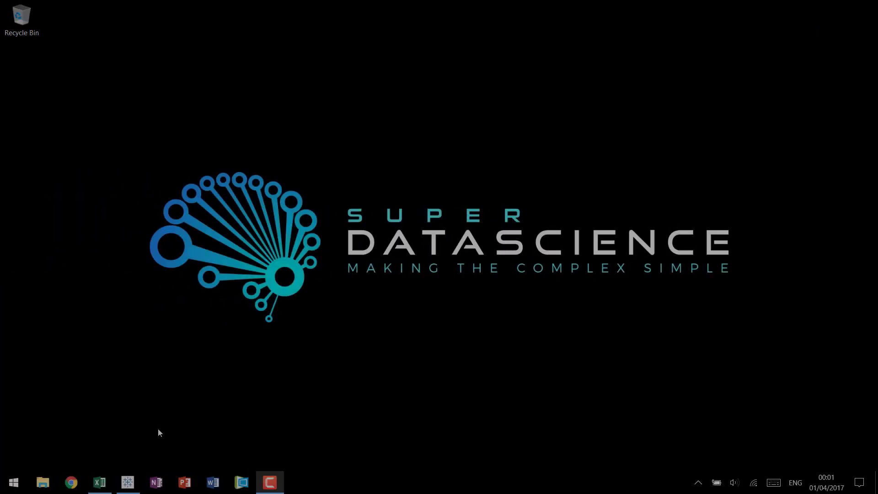
- Inspect the Responses sheet's ResponseIDs, Q1–Q10 headers and the first respondent's answers
click(99, 483)
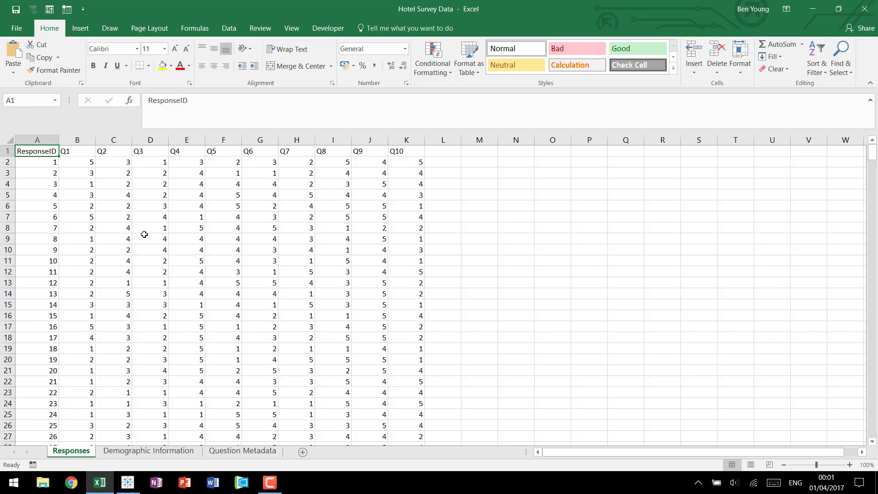
key(Down)
key(ctrl+shift+Down)
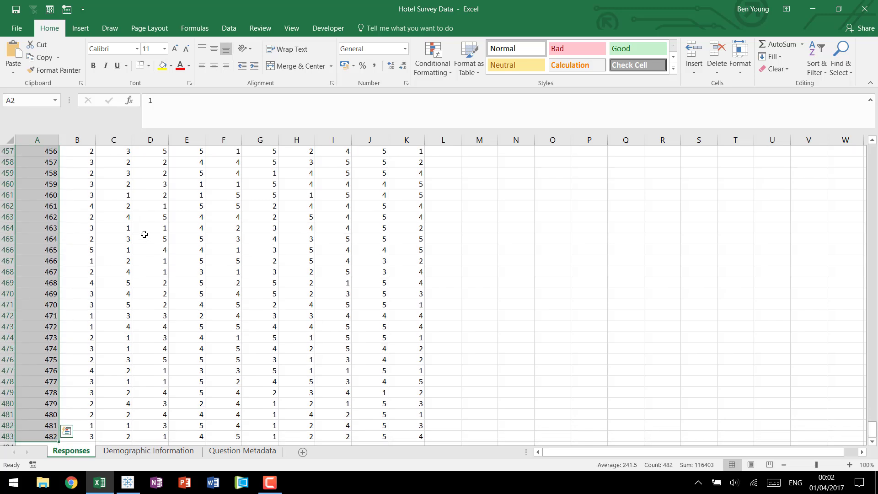
key(ctrl+Home)
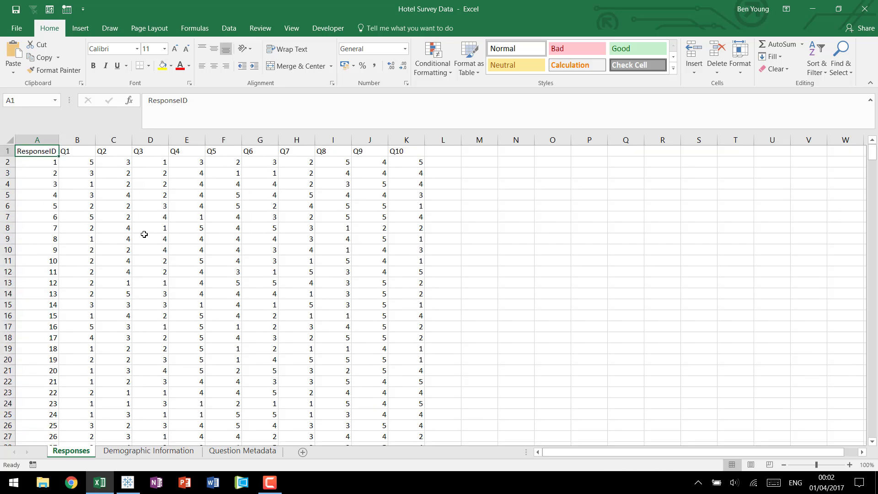
key(Right)
key(ctrl+shift+Right)
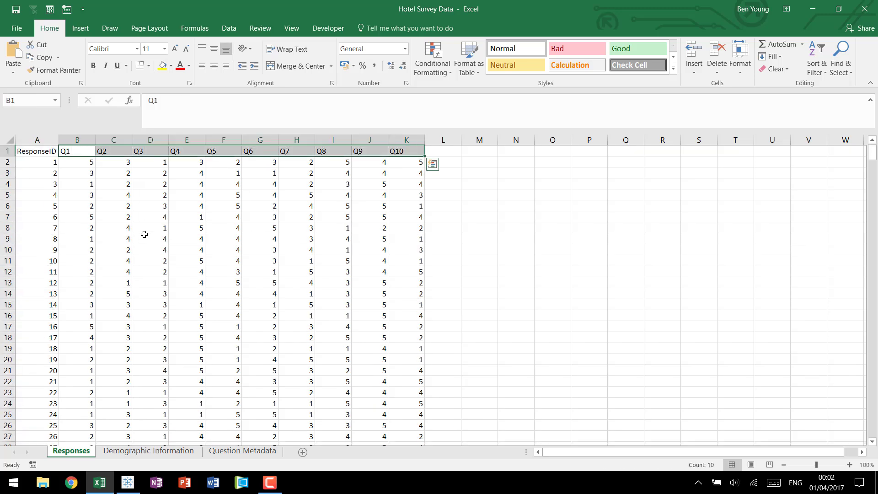
key(Down)
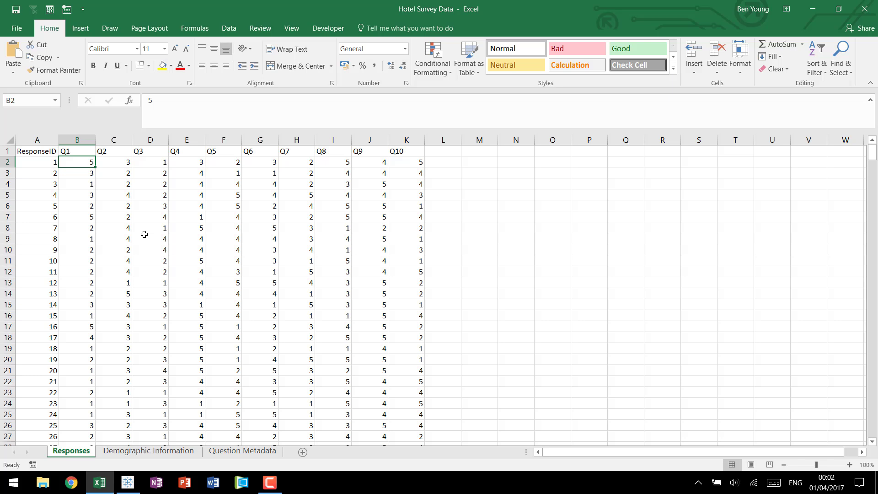
key(ctrl+shift+Right)
- Review the first respondent's country, gender and age on the Demographic Information sheet
key(ctrl+Home)
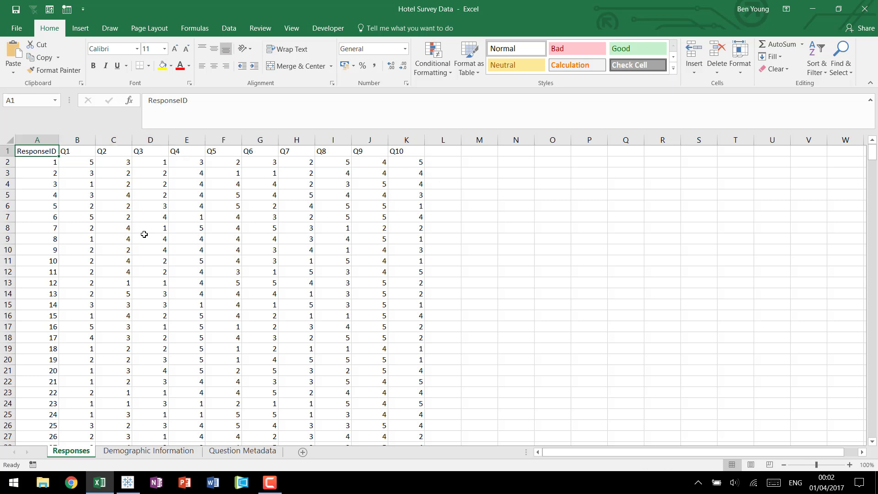
key(ctrl+Page_Down)
key(Down)
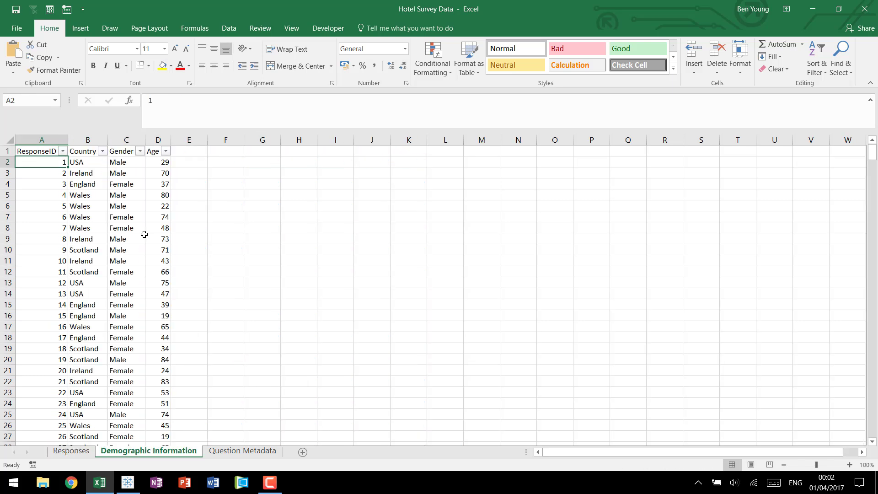
key(Right)
key(Right)
key(Right)
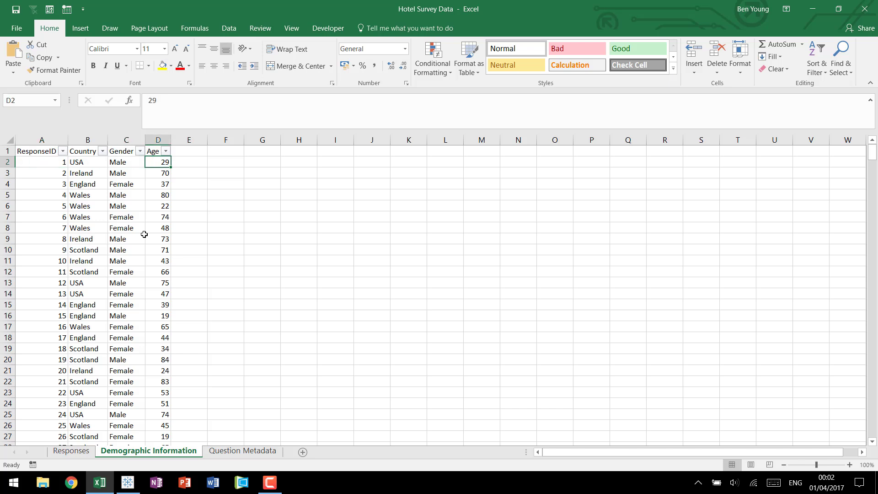
key(Left)
key(Left)
key(Right)
key(Right)
- Move to the Question Metadata sheet and return to the top of its question list
key(Left)
key(Left)
key(Up)
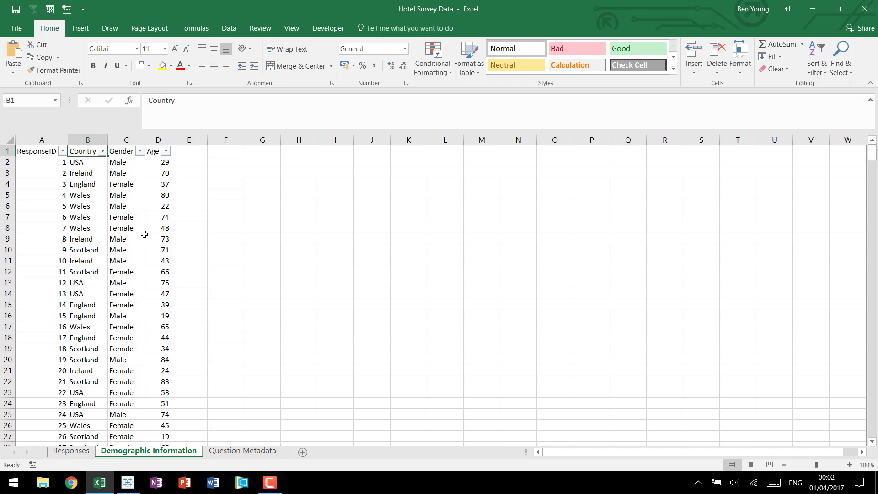
key(ctrl+Page_Down)
key(Up)
key(Left)
key(Up)
key(Left)
- Select question IDs Q1–Q10 and look at Q1's category and question text
key(Down)
key(ctrl+shift+Down)
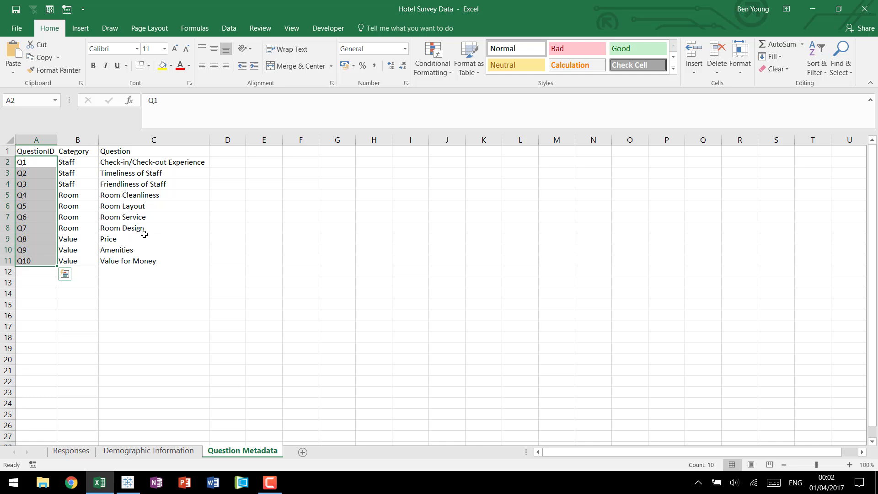
key(Right)
key(Right)
key(Left)
key(Left)
- Check the Category and Question headers, then go back to the Responses sheet
key(Right)
key(Left)
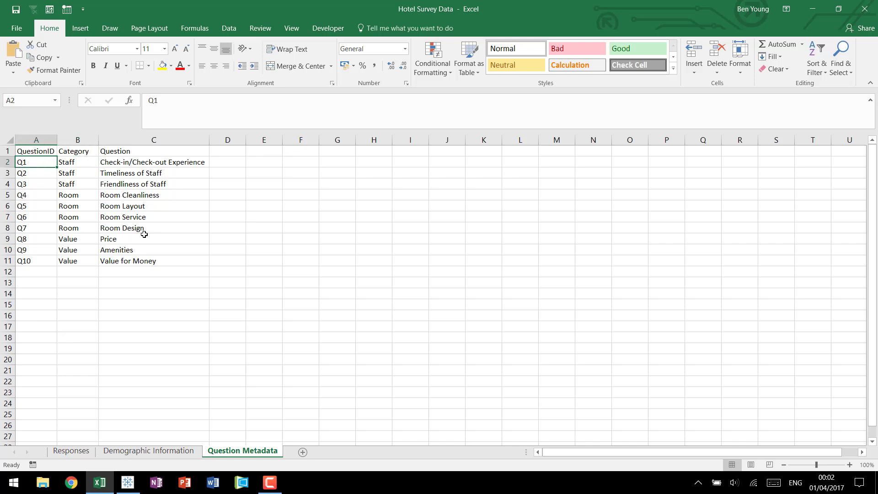
key(Right)
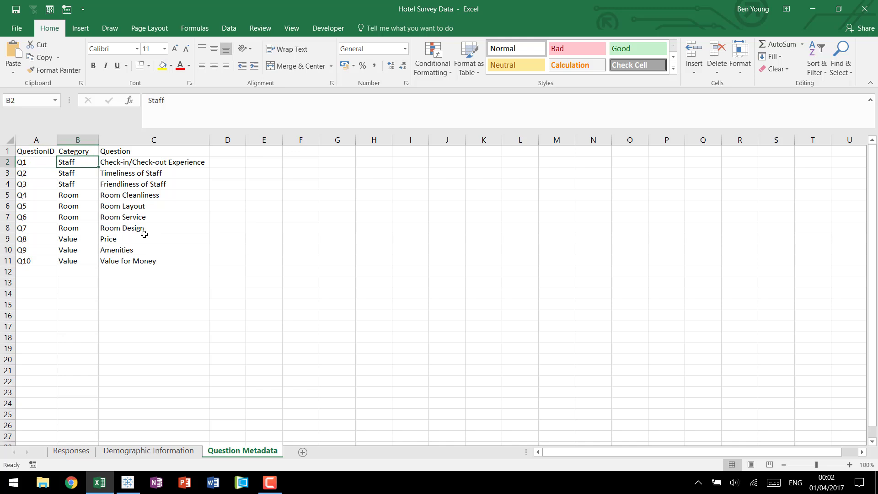
key(Up)
key(Down)
key(Right)
key(Up)
key(Down)
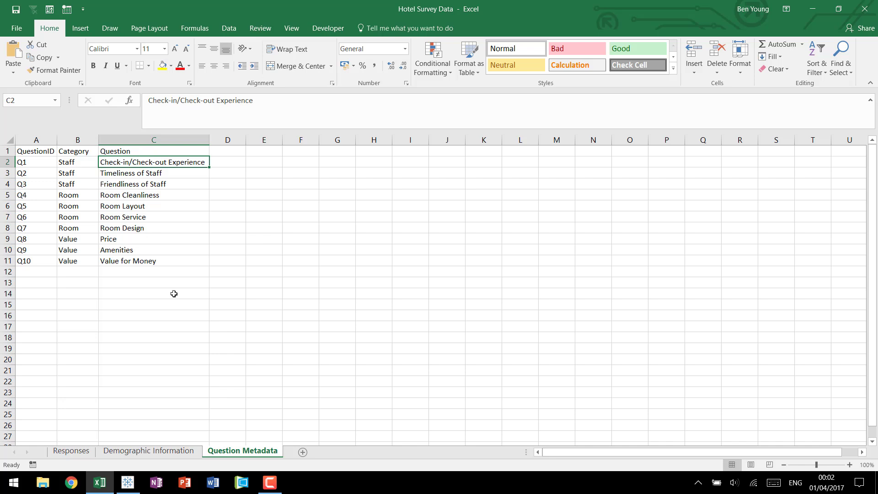
key(ctrl+Page_Up)
key(ctrl+Page_Up)
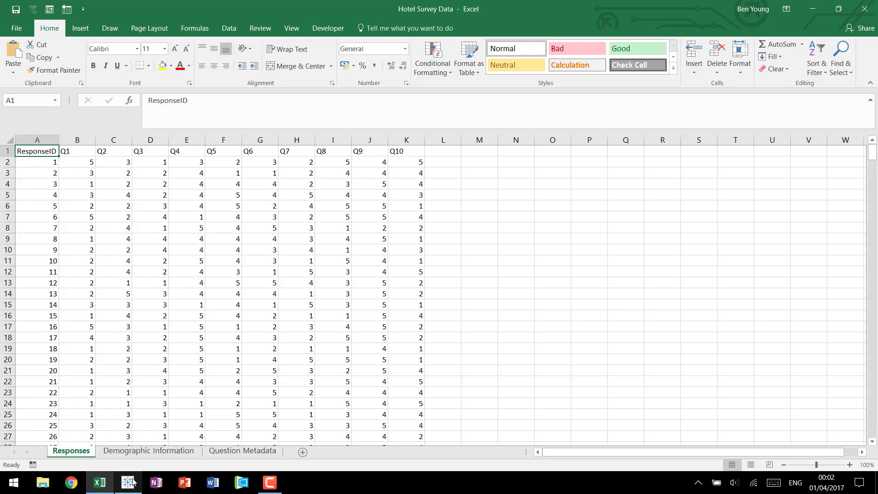
- Load the Hotel Survey Data Excel workbook as a new Tableau data source
click(131, 483)
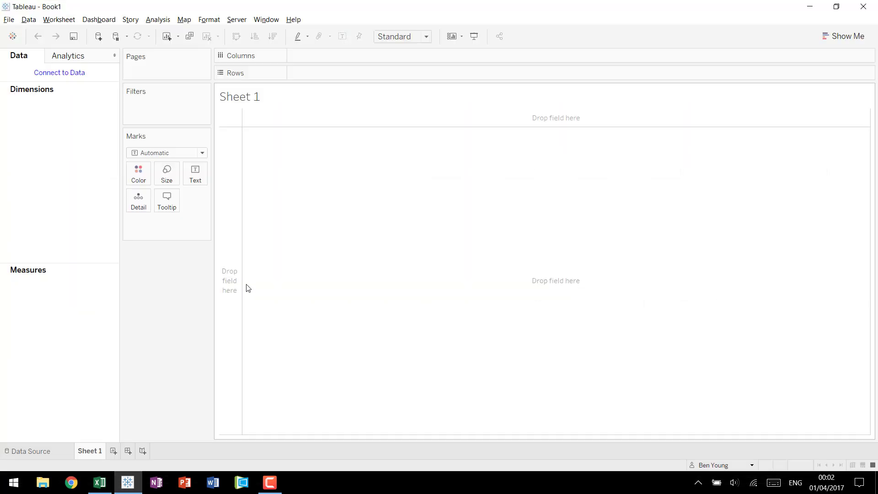
click(63, 73)
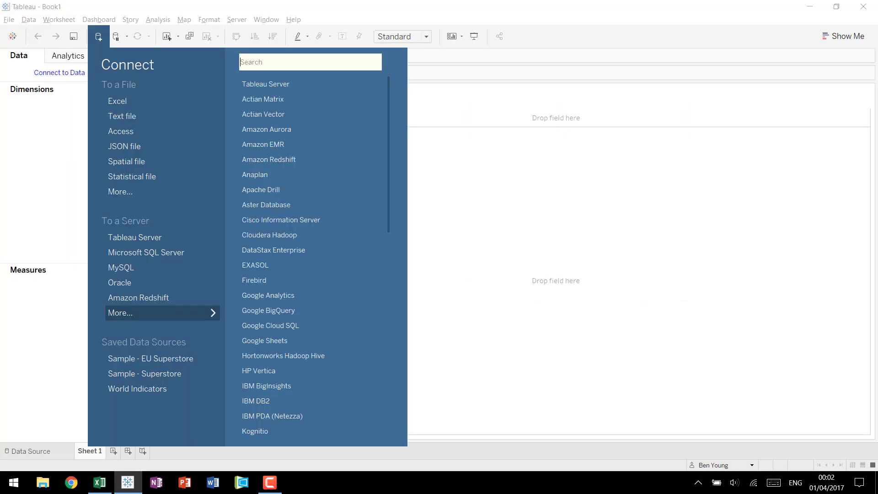
click(158, 103)
click(180, 94)
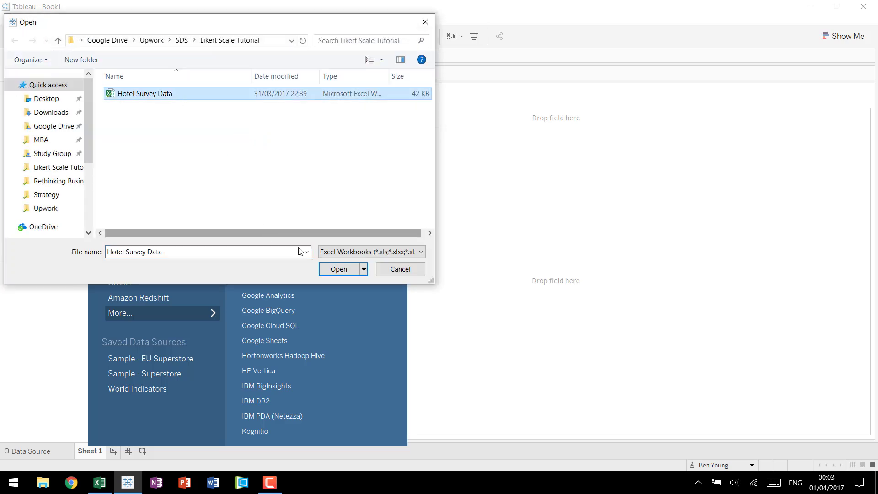
click(328, 270)
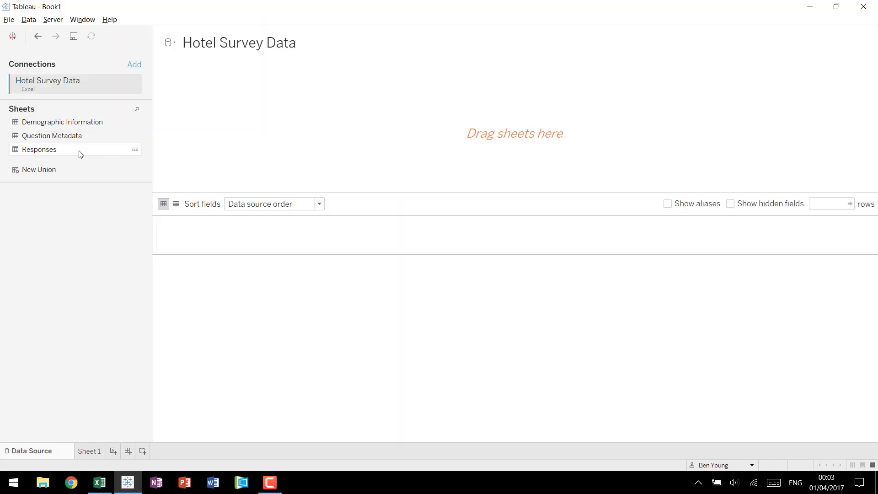
- Inner-join Responses with Demographic Information on ResponseID and hide the duplicate ResponseID column
drag(119, 148, 295, 171)
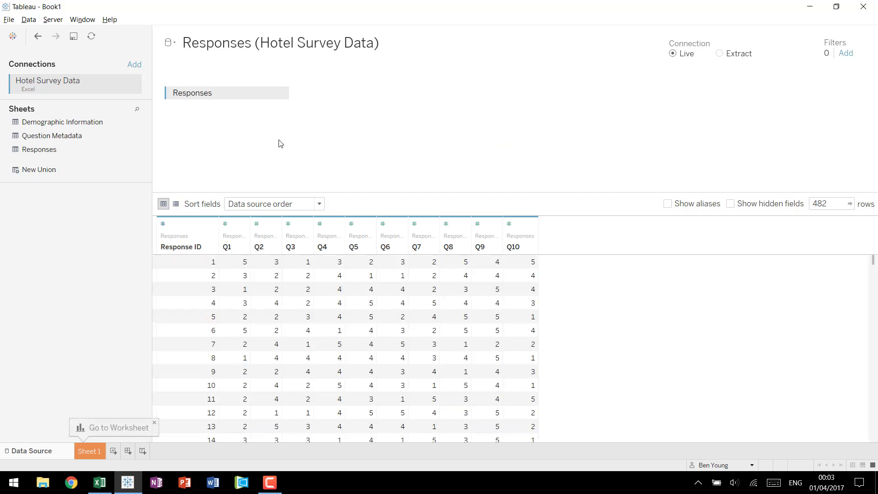
drag(80, 124, 446, 144)
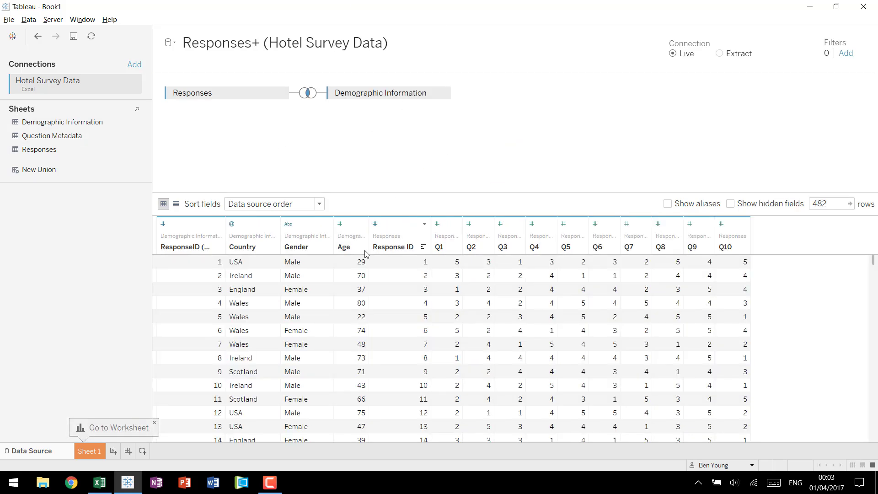
click(307, 94)
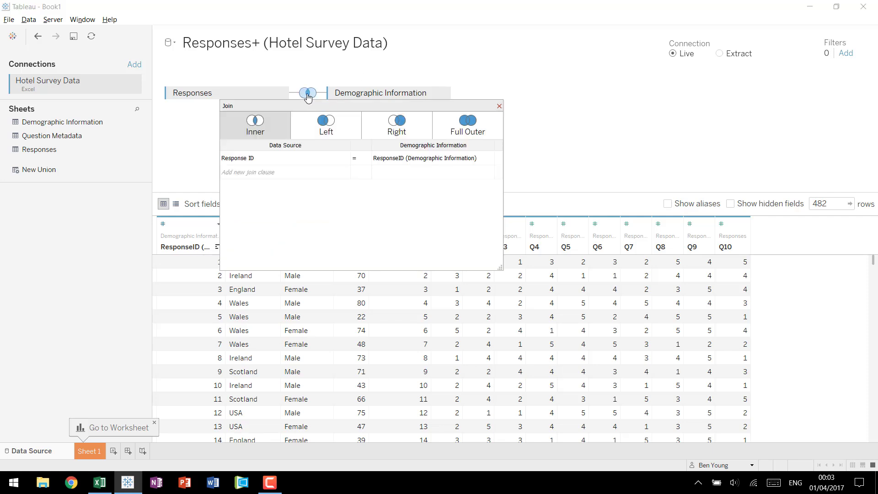
click(326, 126)
click(480, 133)
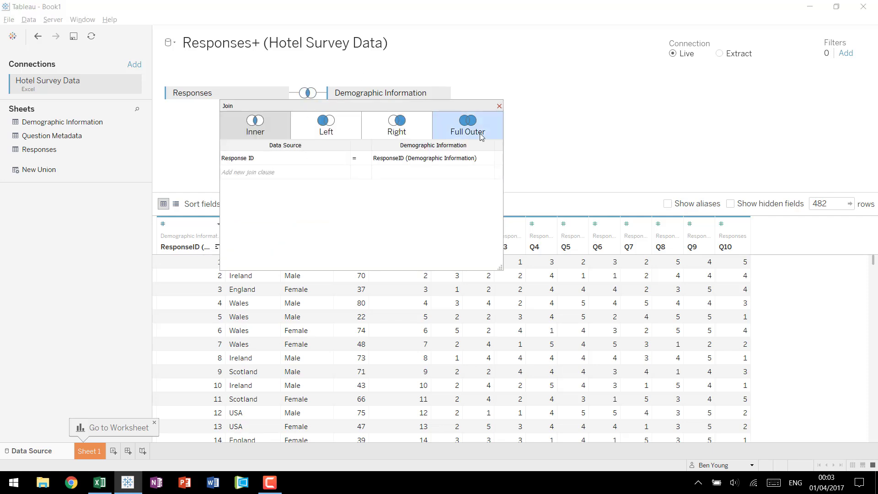
click(499, 106)
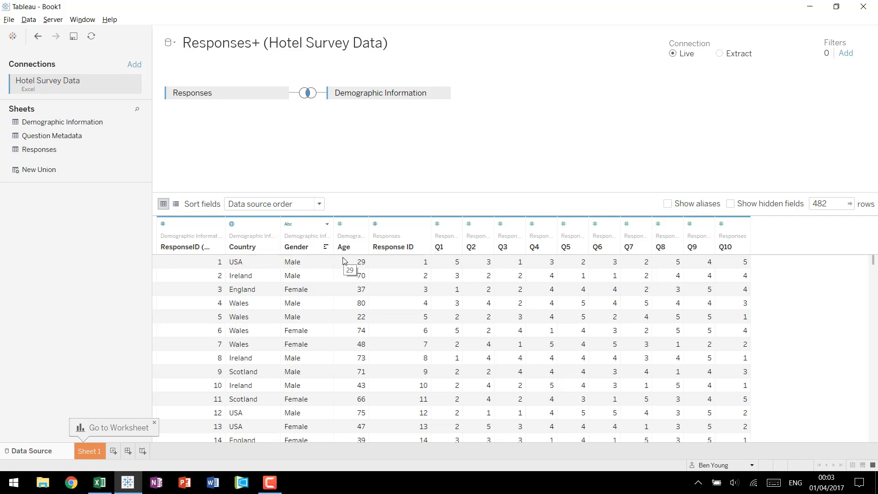
right_click(182, 242)
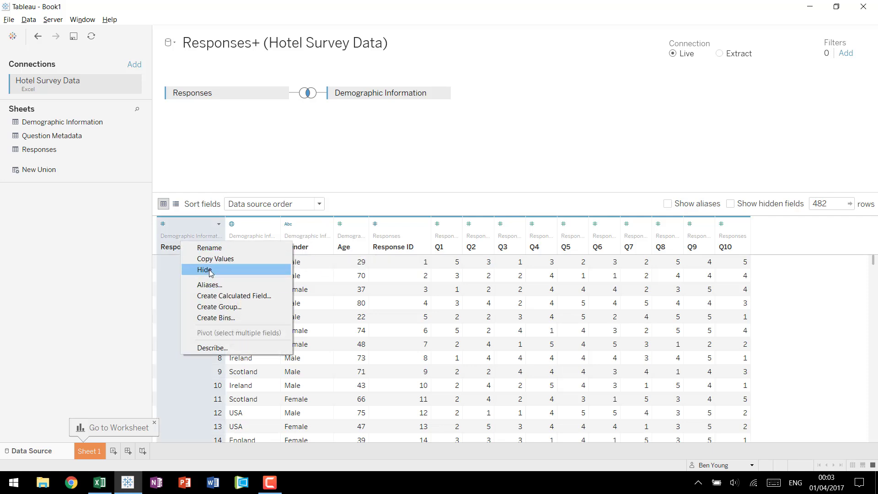
click(205, 271)
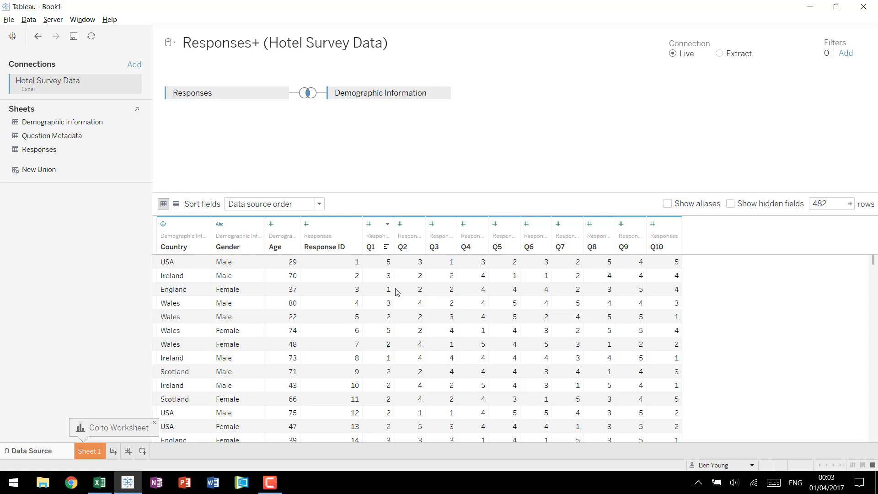
- Pivot the Q1 through Q10 columns into rows
click(384, 236)
shift+click(664, 236)
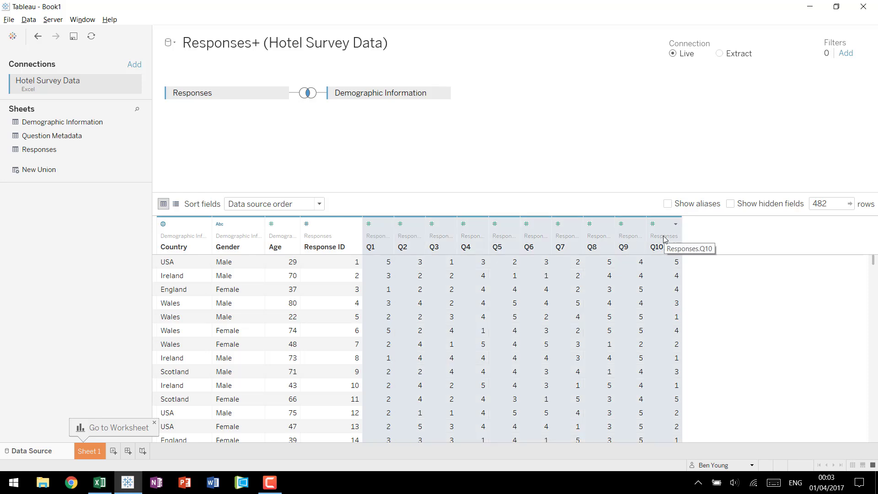
click(676, 225)
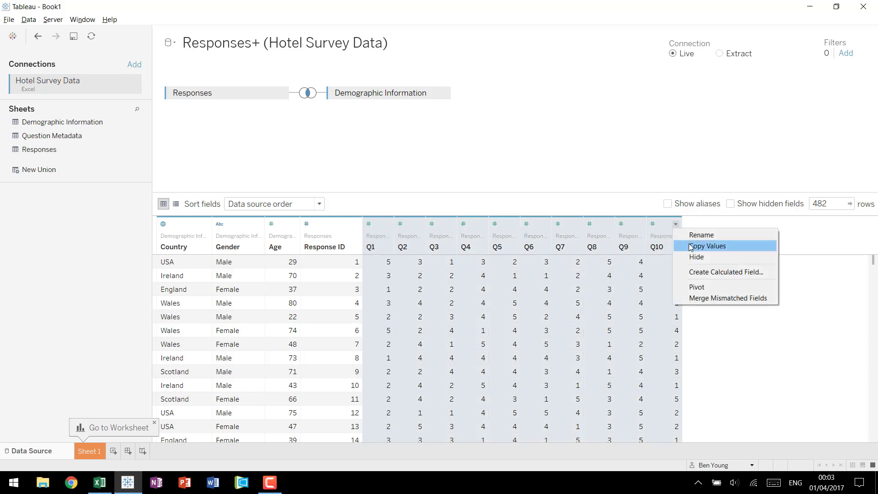
click(693, 287)
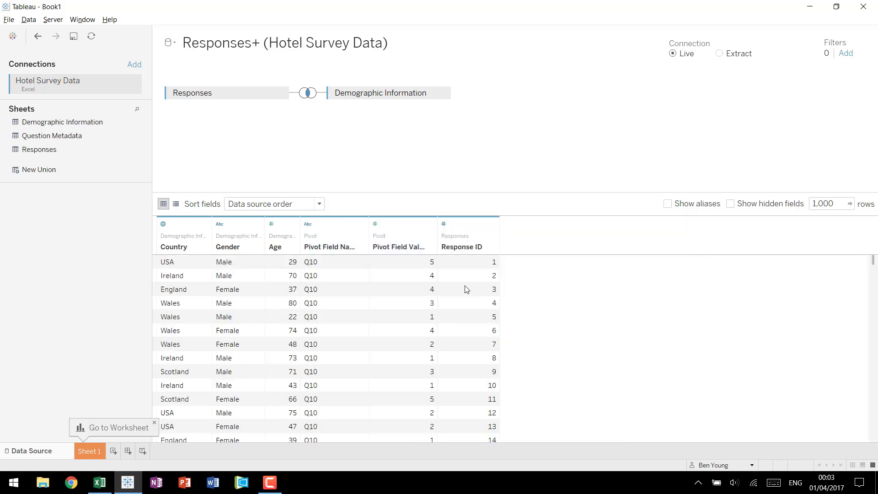
- Rename the pivot field names column to QuestionID and the values column to Score
click(329, 250)
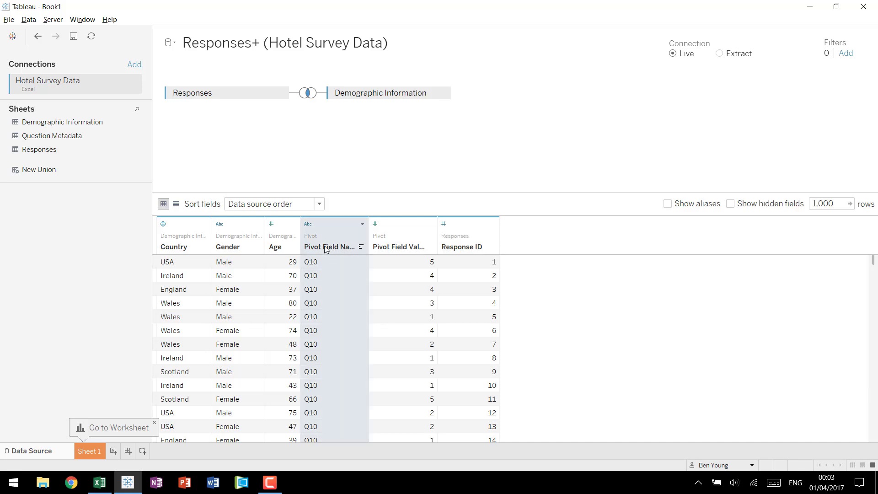
double_click(325, 246)
text(QuestionID)
key(Return)
scroll(346, 311, down, 15)
scroll(346, 312, down, 20)
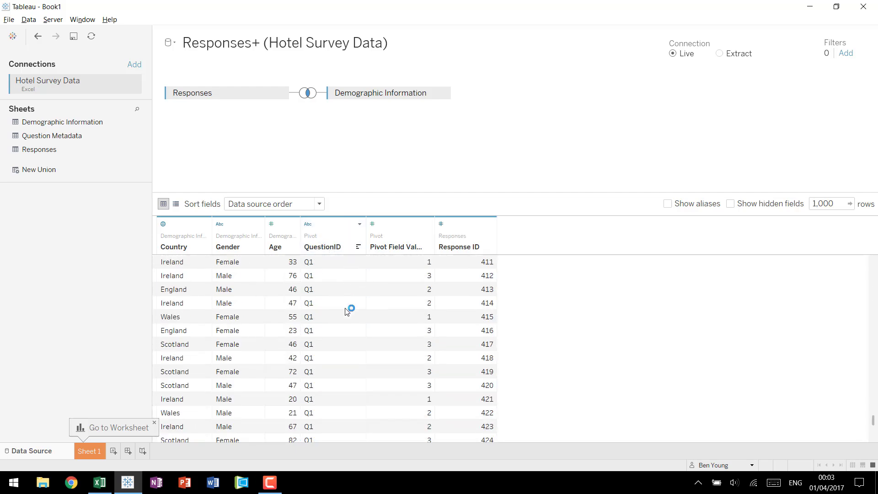
scroll(346, 311, down, 15)
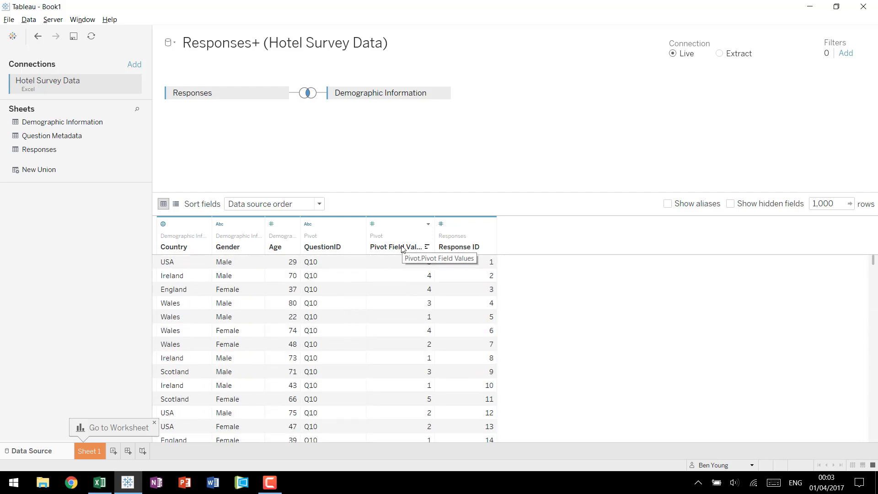
double_click(401, 247)
text(Score)
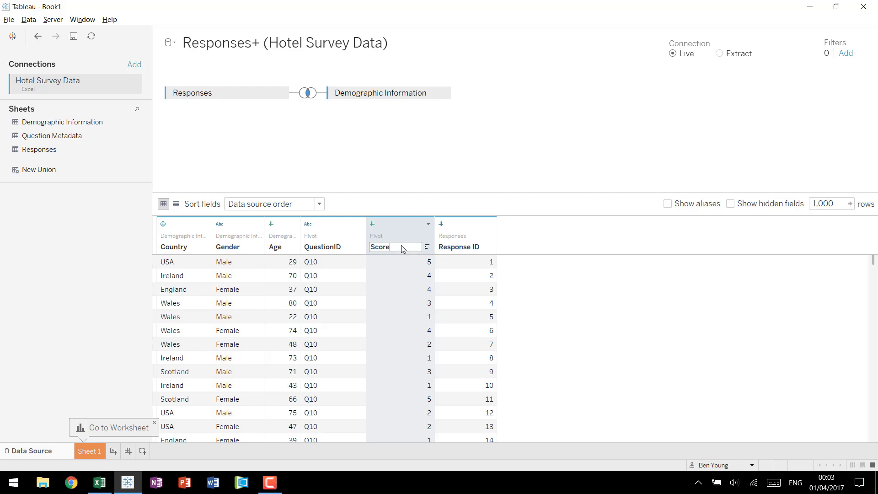
key(Return)
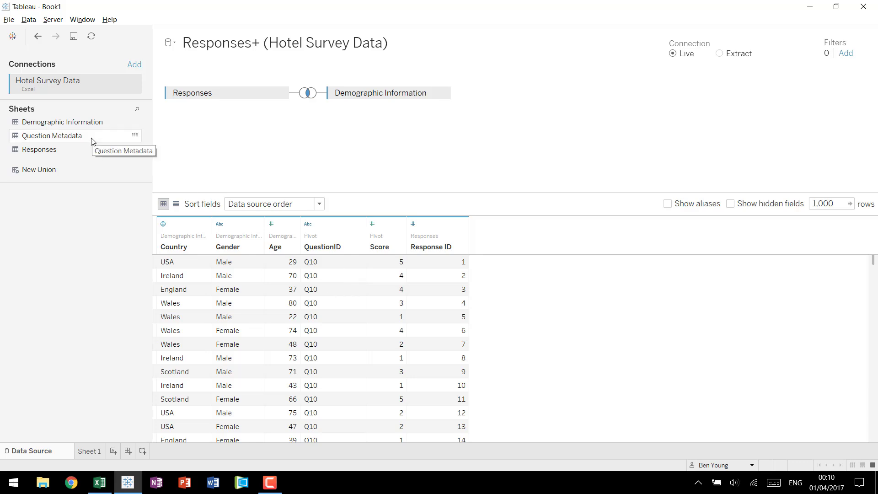
- Join Question Metadata to the data source on QuestionID = Question ID
drag(92, 139, 393, 143)
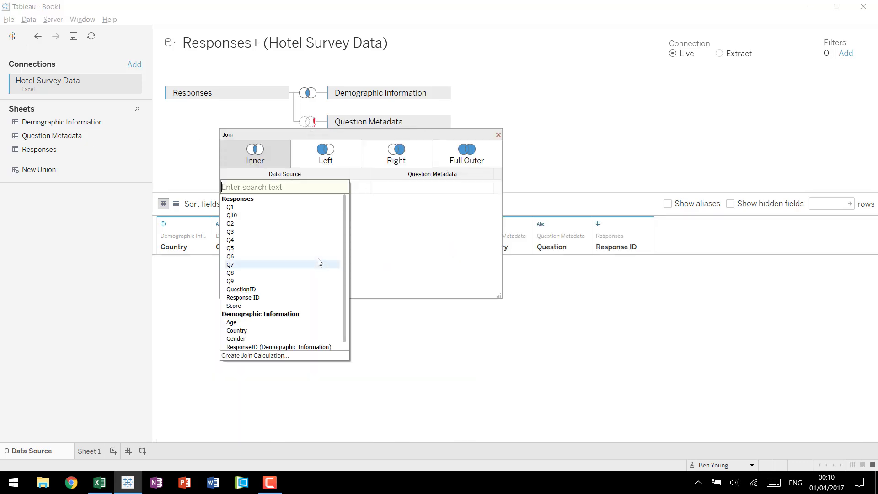
click(266, 289)
click(410, 187)
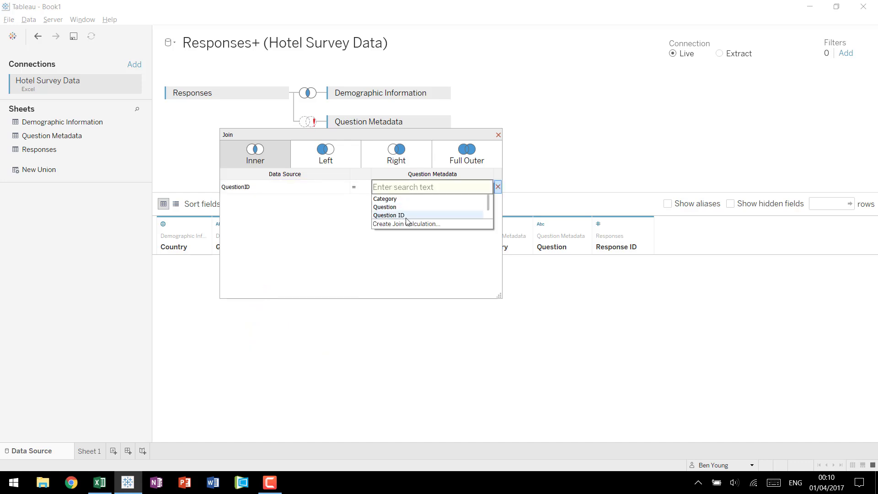
click(406, 216)
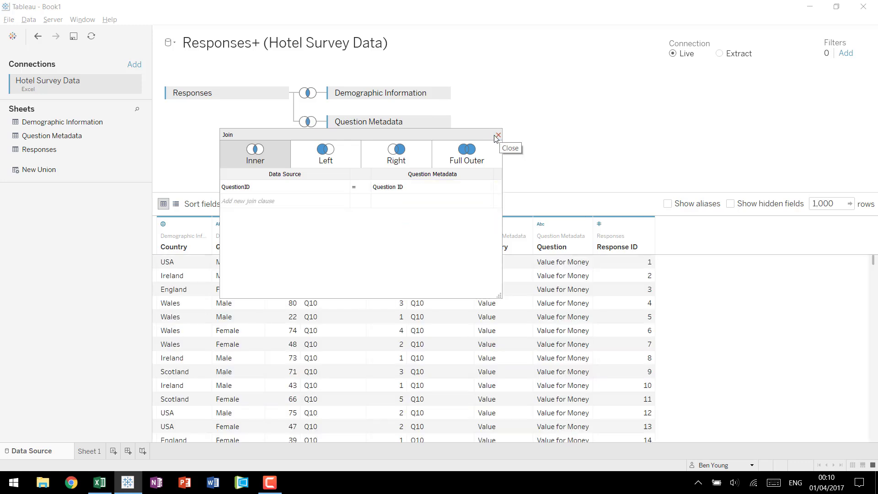
click(498, 135)
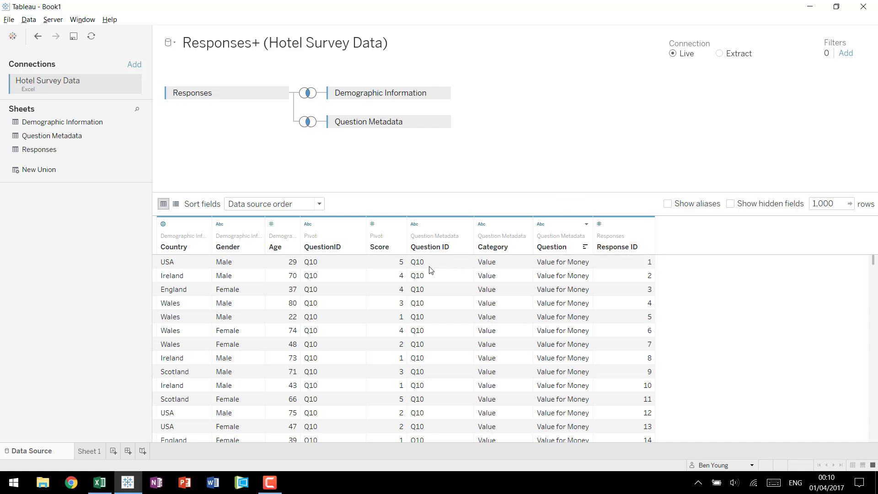
- Hide the redundant pivot QuestionID column and move to the Sheet 1 worksheet
right_click(329, 236)
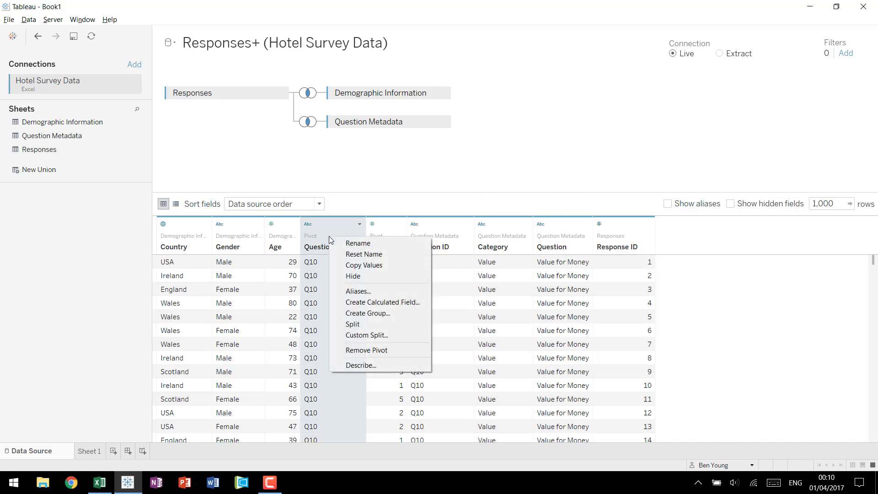
click(370, 277)
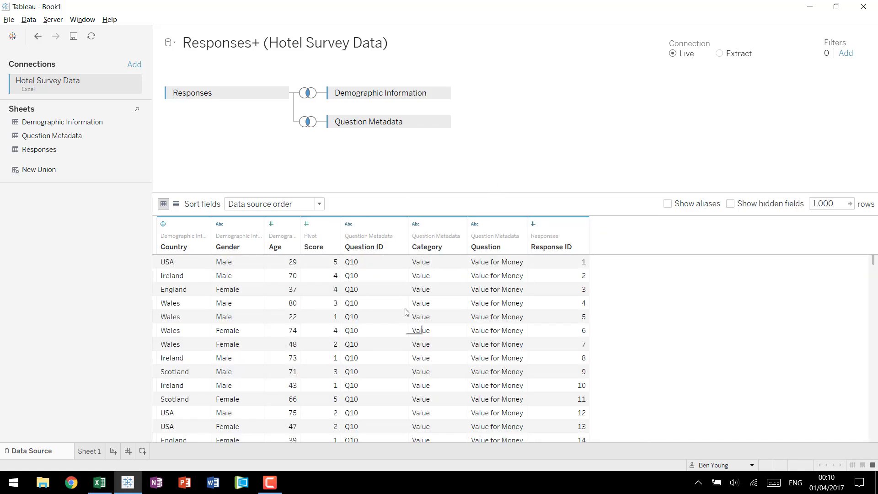
click(89, 451)
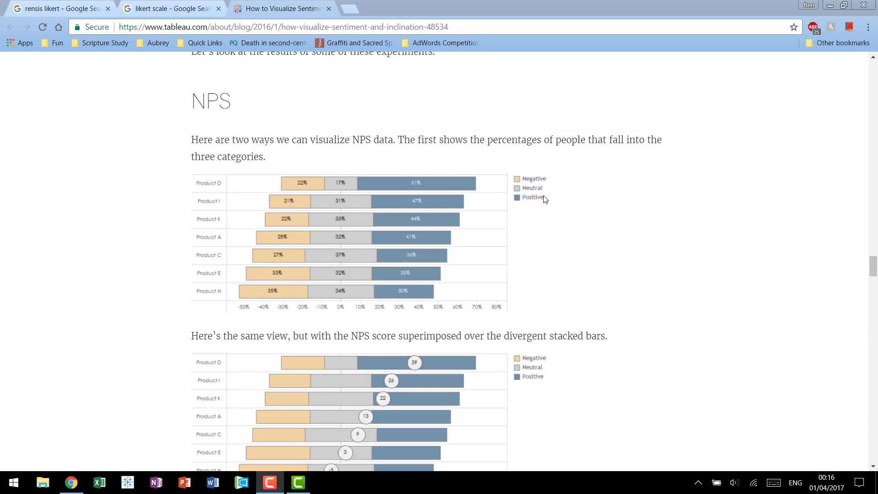
key(alt+Tab)
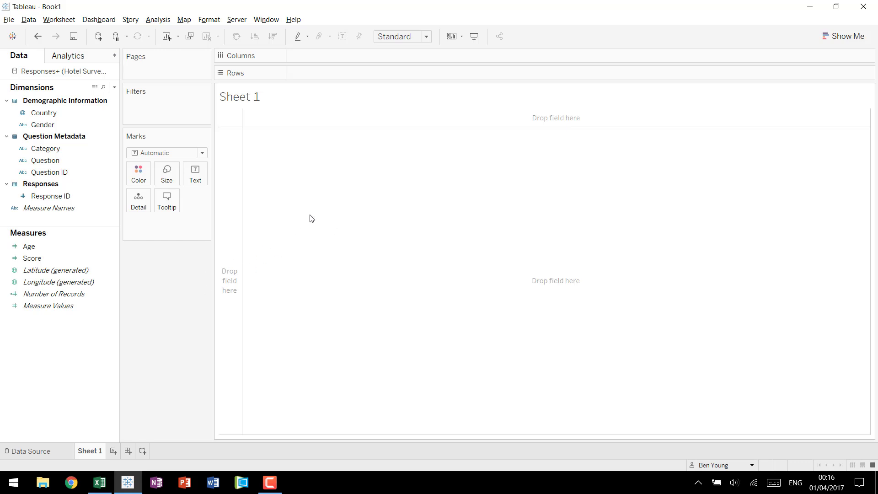
- Put Question and unaggregated, discrete Score on Rows to list each question's scores 1–5
drag(46, 160, 323, 70)
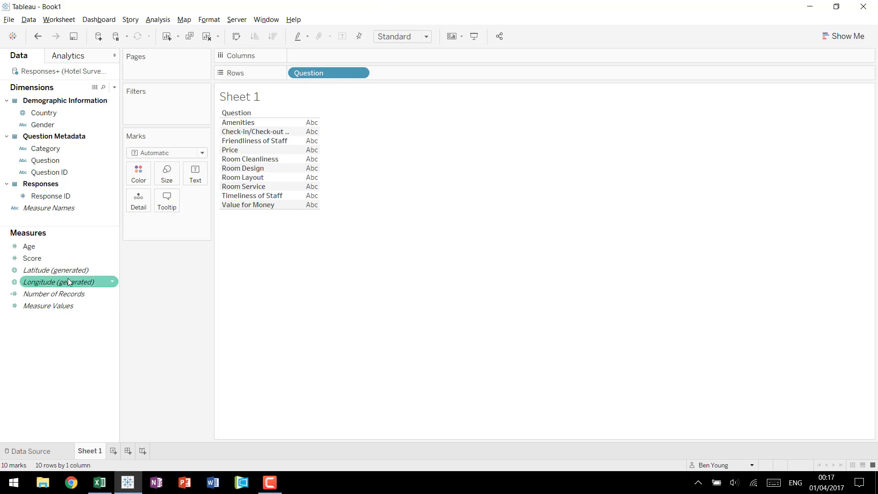
drag(64, 257, 405, 76)
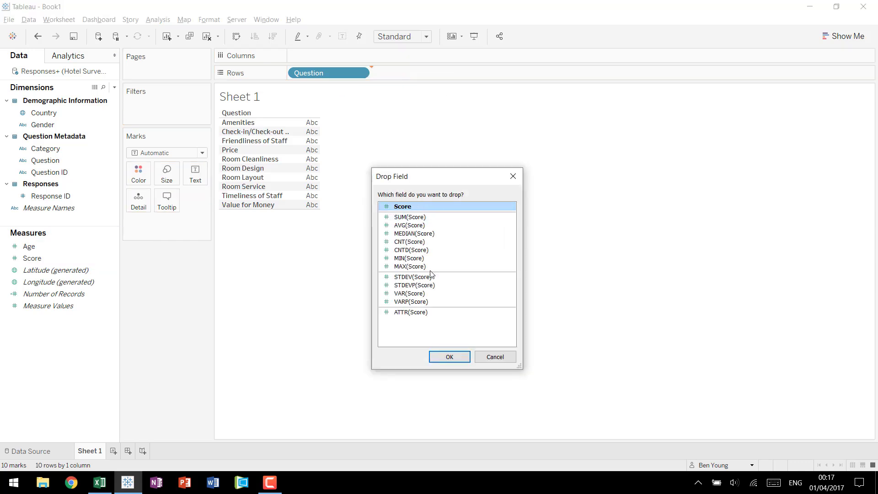
click(448, 356)
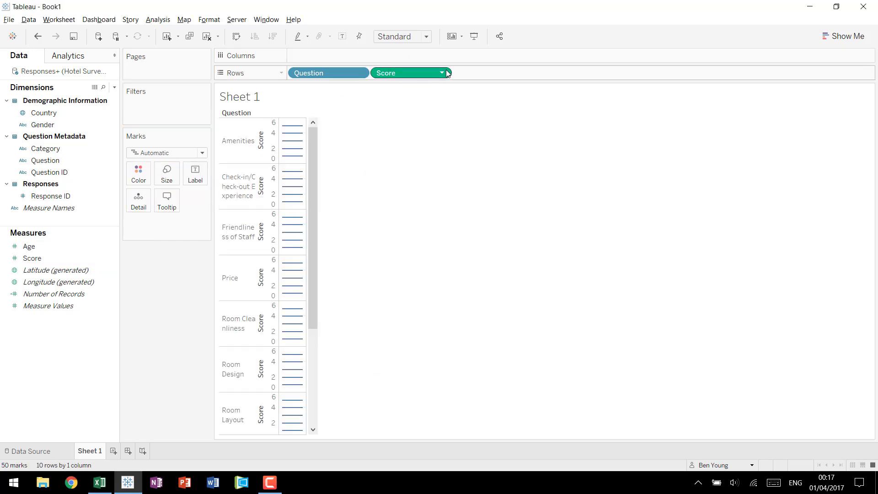
click(442, 73)
click(423, 191)
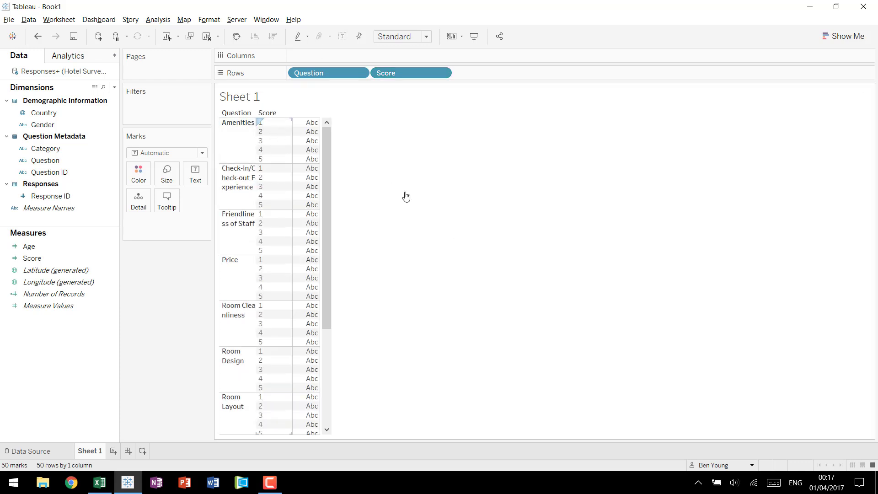
- Start an Answer calculated field with CASE [Score] WHEN 1 THEN "Very Unsatisfactory"
key(alt+a)
key(c)
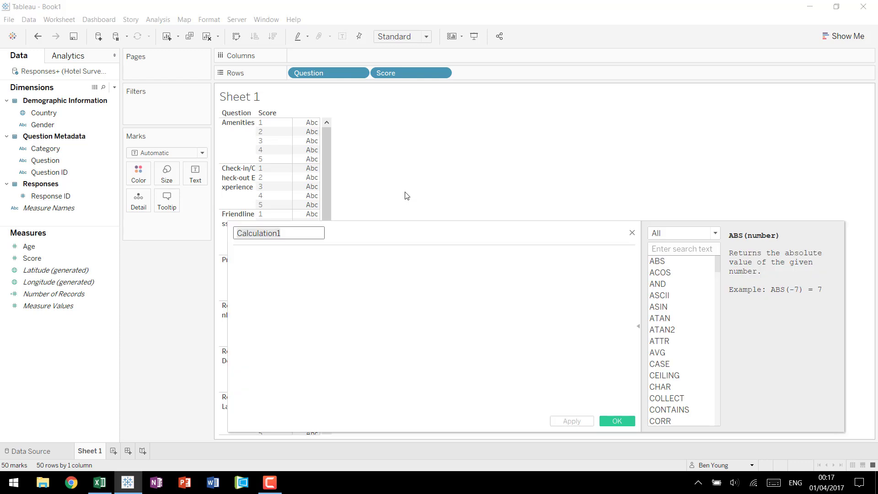
text(Answer)
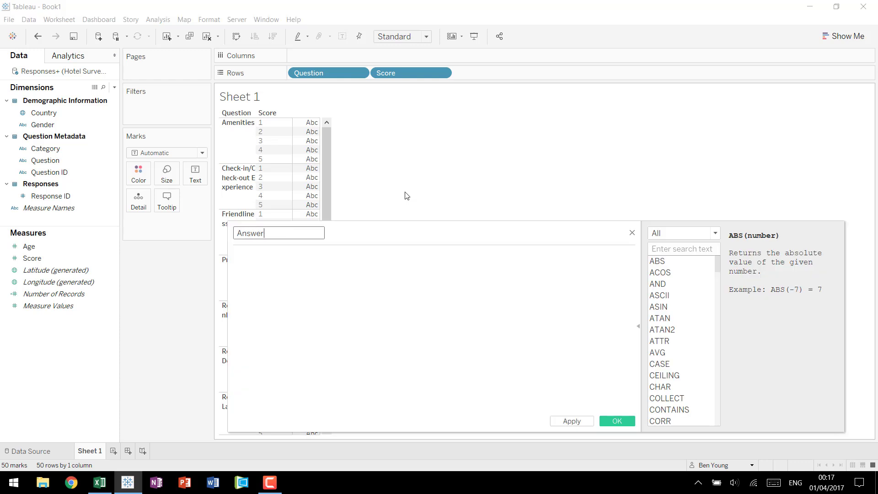
key(Tab)
text(case [Score]     )
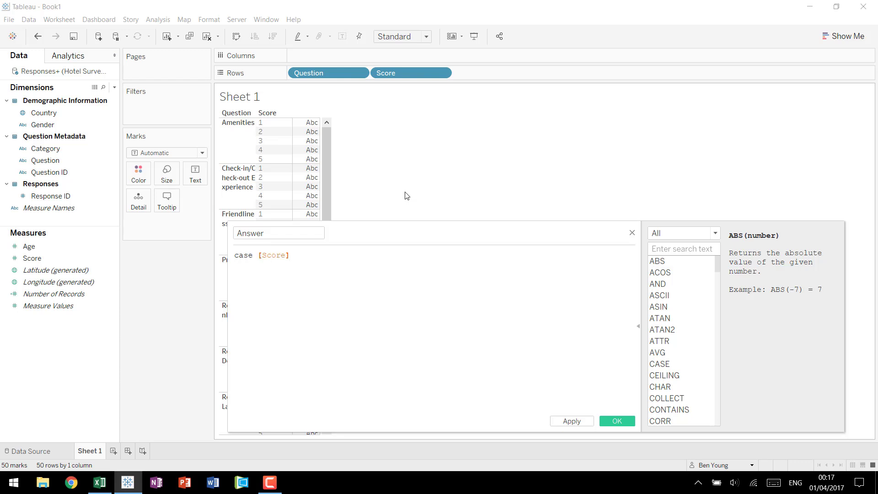
text(when 1)
text( then "Very )
text(Unsatisfactory" )
text(    when )
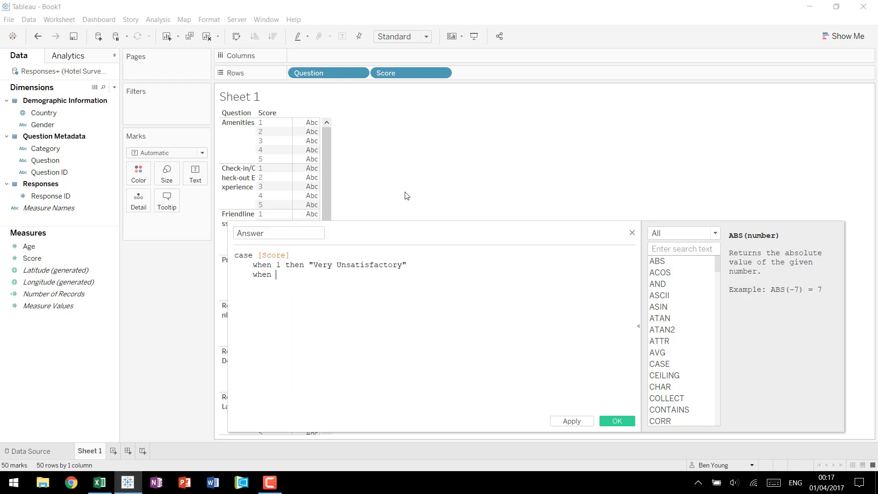
text(2 then "Satisfac)
key(ctrl+a)
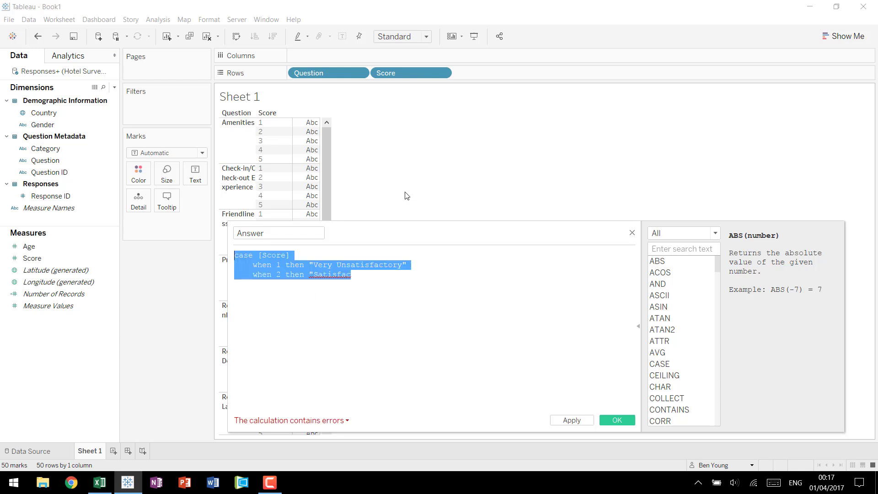
key(Right)
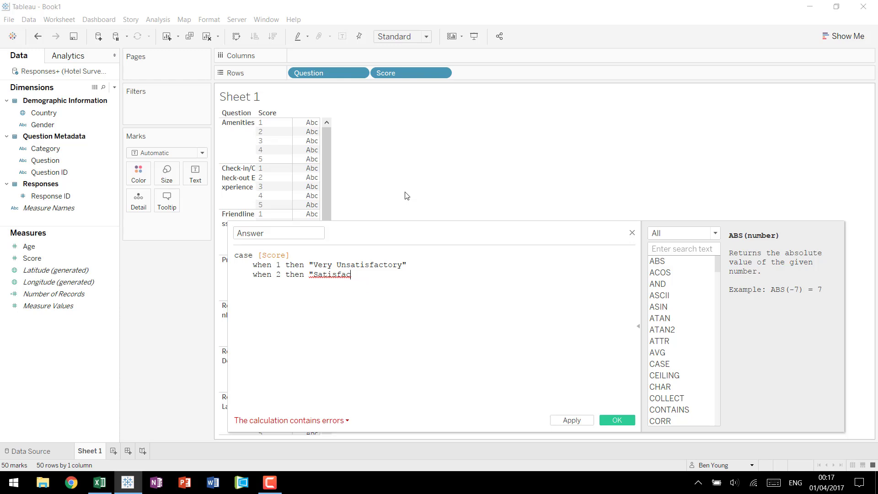
- Map 2–5 to Unsatisfactory, Neutral, Satisfactory, Very Satisfactory, close with END and save
key(ctrl+shift+Left)
text(Unsatisfactory)
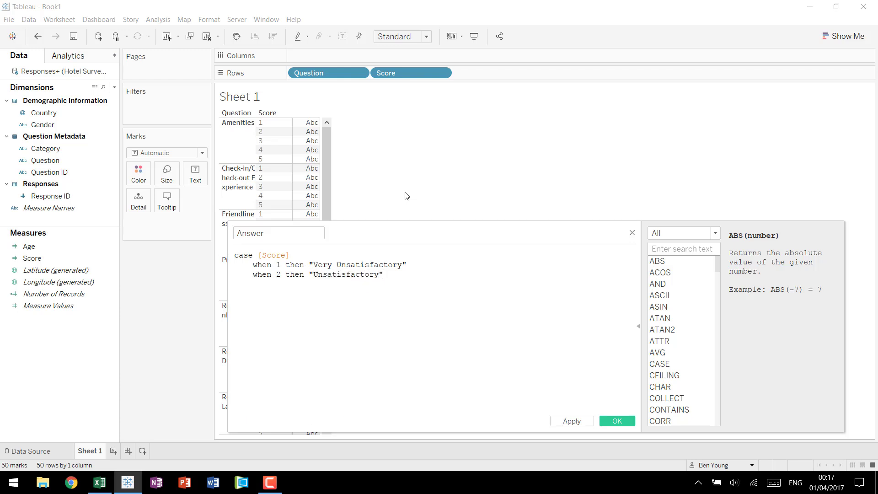
key(Return)
text(when 3,)
key(BackSpace)
text(then "Neutral"     when 4 then "Satis)
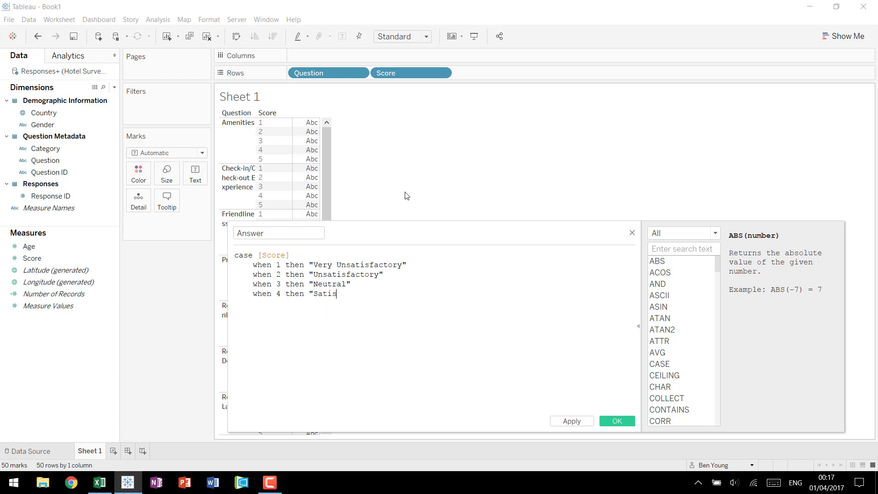
text(factory"     )
text(when 5 then "Ver)
text(y Satisfactory" )
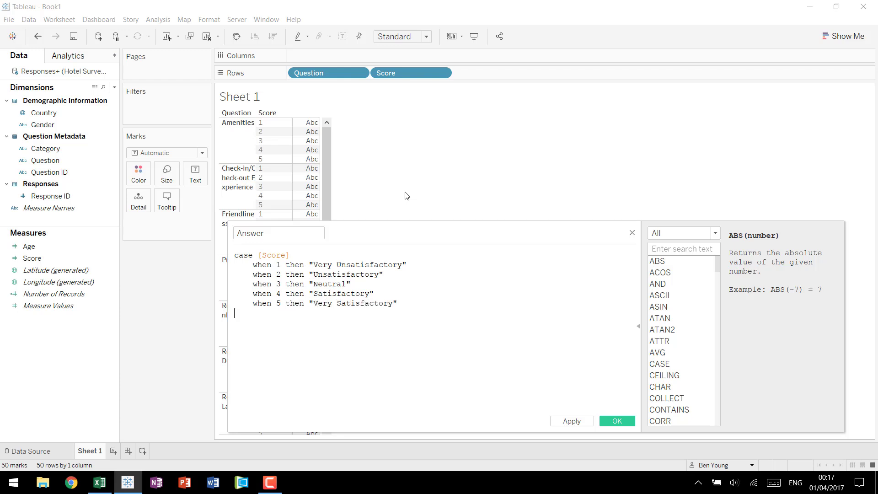
text(end)
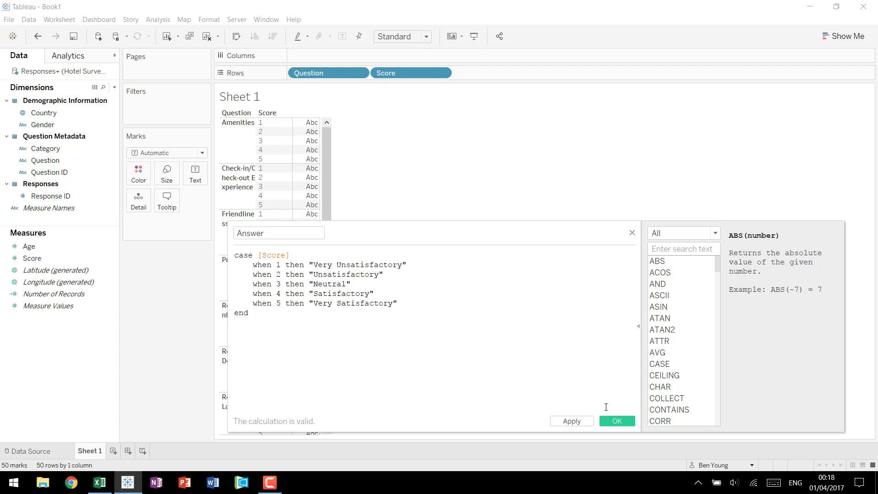
click(617, 421)
- Swap Score for Answer on Rows and sort Answer by the minimum of Score
drag(35, 208, 401, 76)
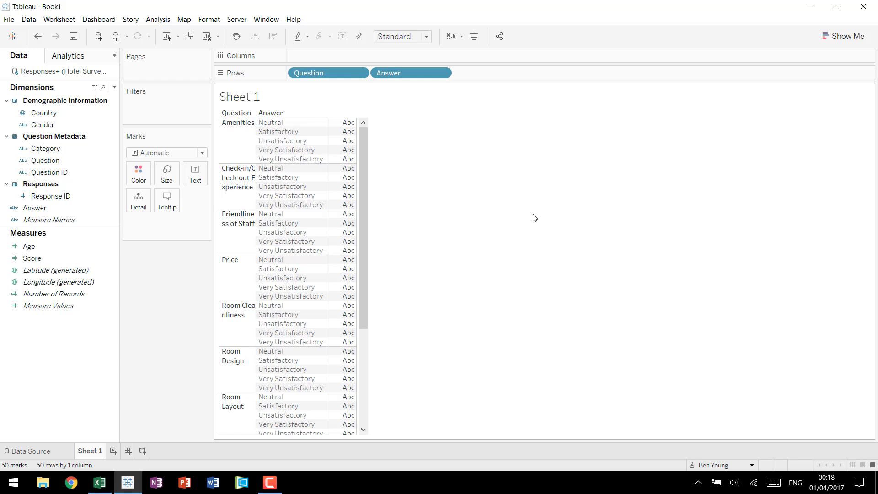
right_click(417, 73)
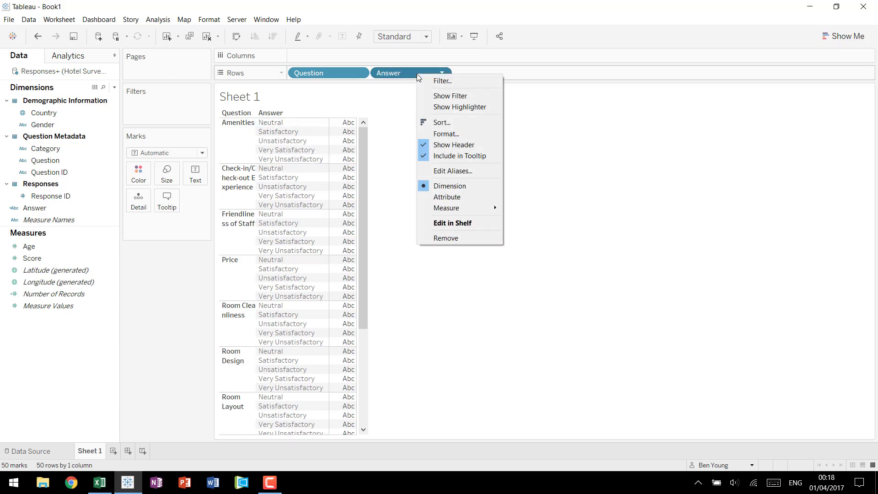
click(464, 124)
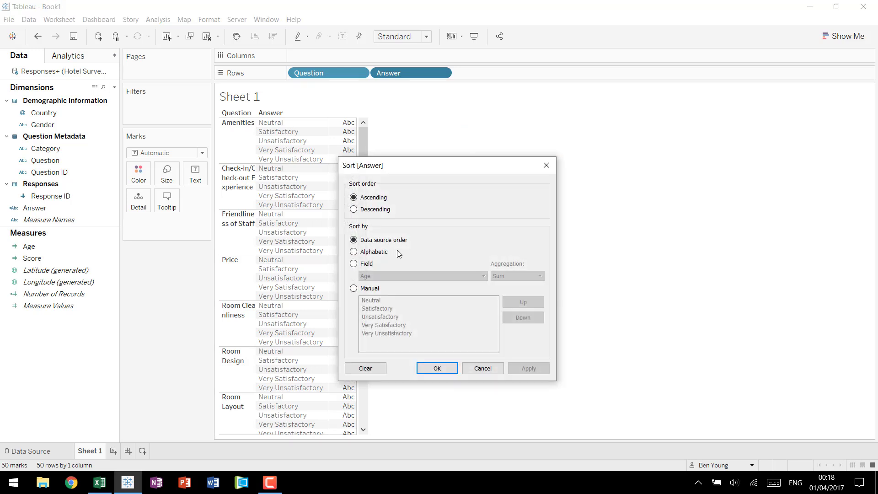
click(369, 265)
click(376, 276)
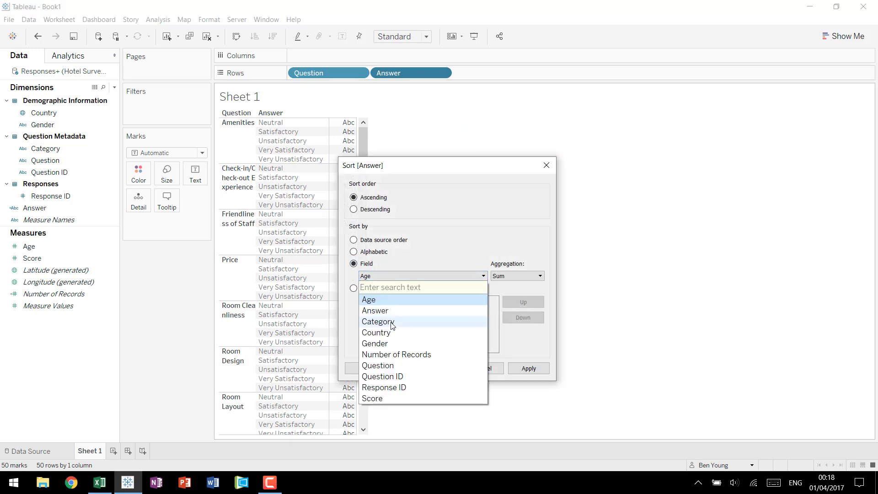
click(378, 398)
click(510, 275)
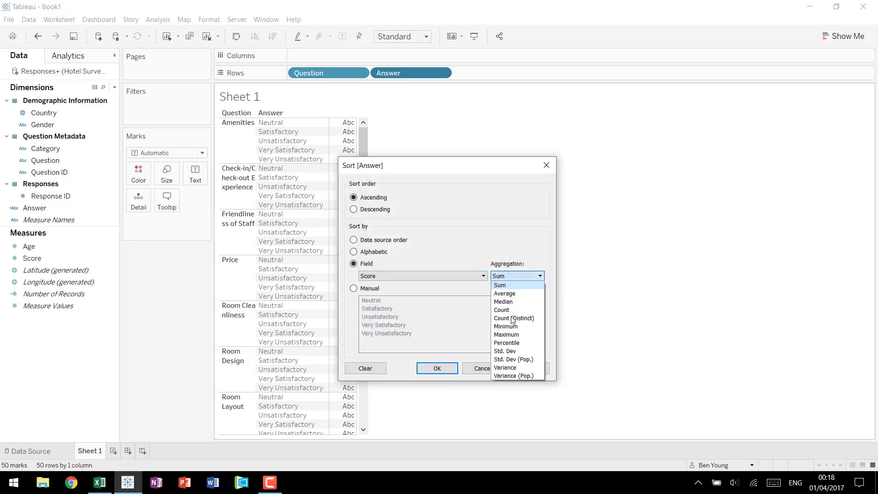
click(506, 326)
click(437, 368)
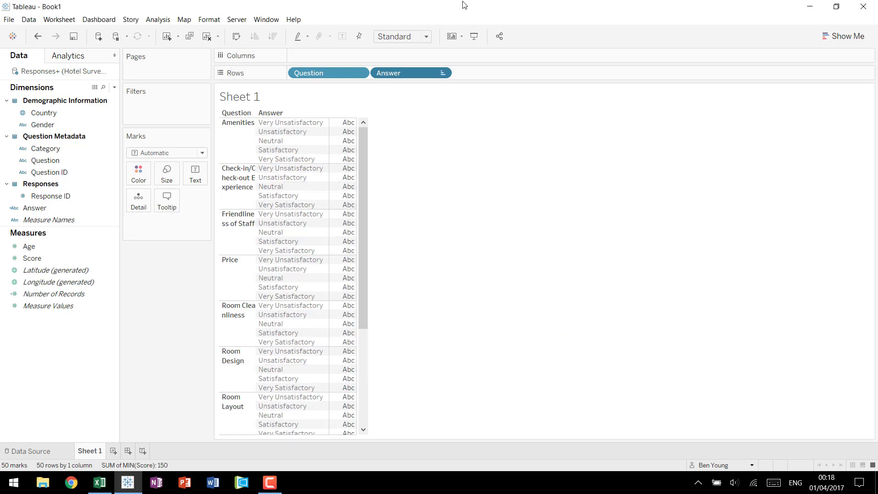
drag(302, 160, 402, 171)
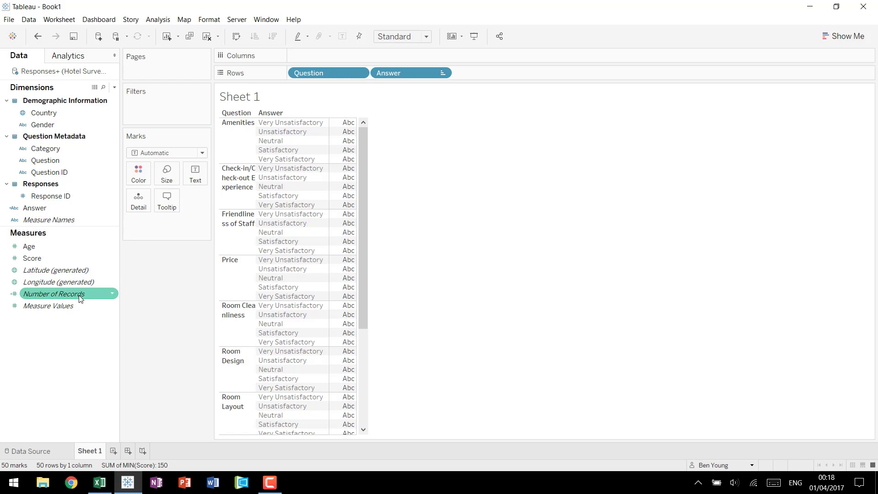
- Show Number of Records for each answer and widen the Question column so labels fit
drag(79, 298, 344, 196)
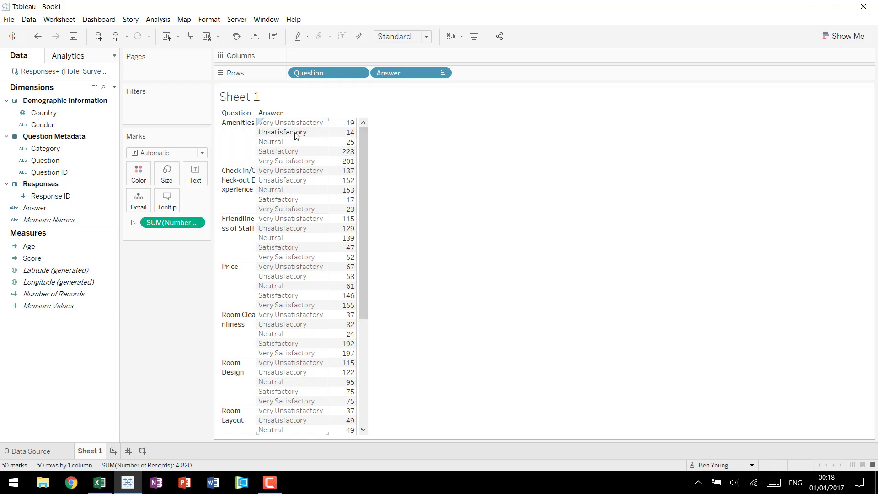
mouse_move(345, 130)
mouse_move(342, 167)
drag(256, 188, 278, 188)
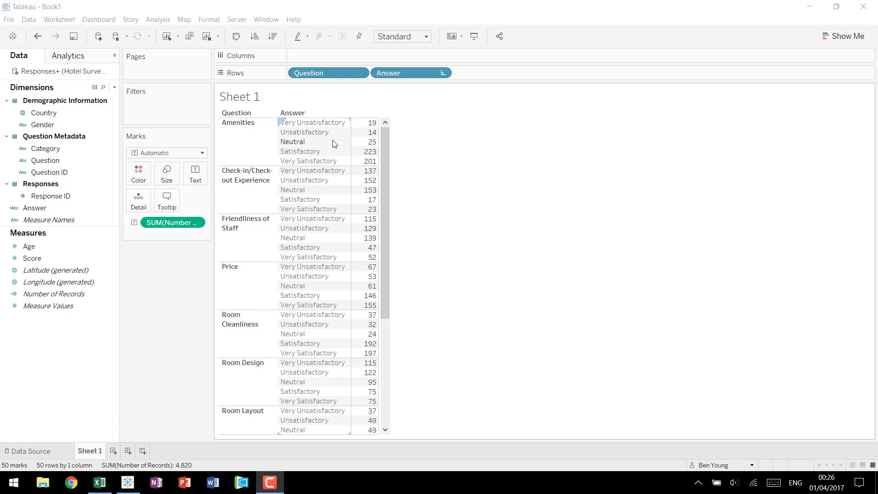
- Create Negative Scores: IF [Score] < 3 THEN 1 ELSEIF [Score] = 3 THEN 0.5 ELSE 0 END
key(alt+a)
text(culation1)
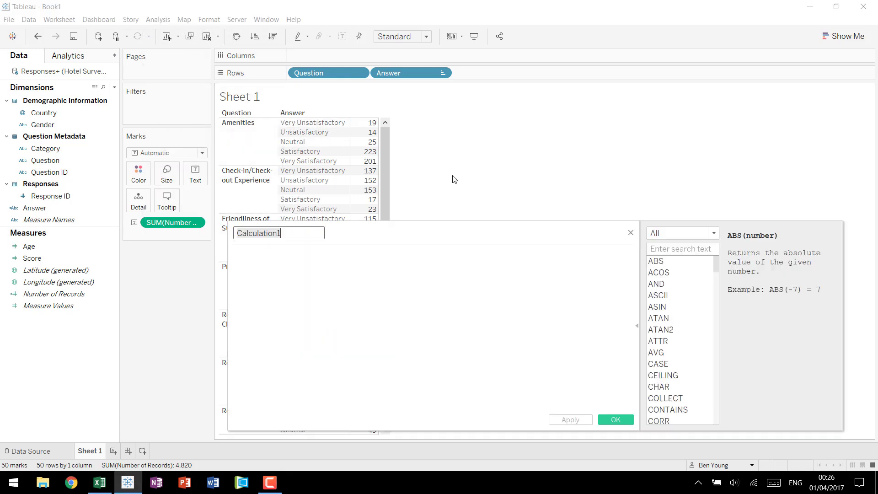
text(Negative Scores)
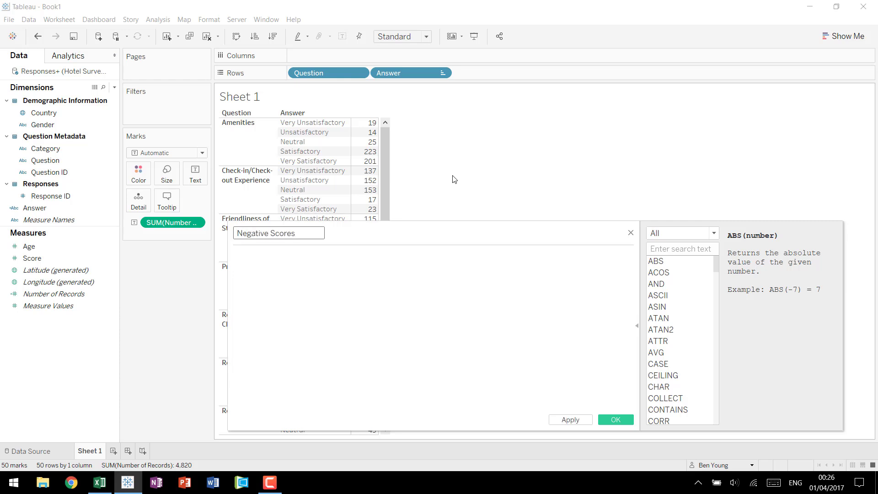
key(Tab)
text(if [Score] <)
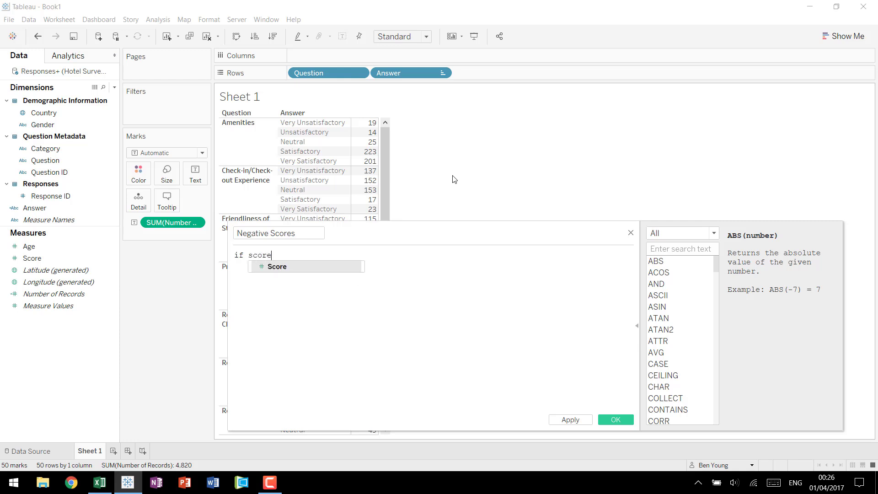
text( 3 then 1 )
text(el)
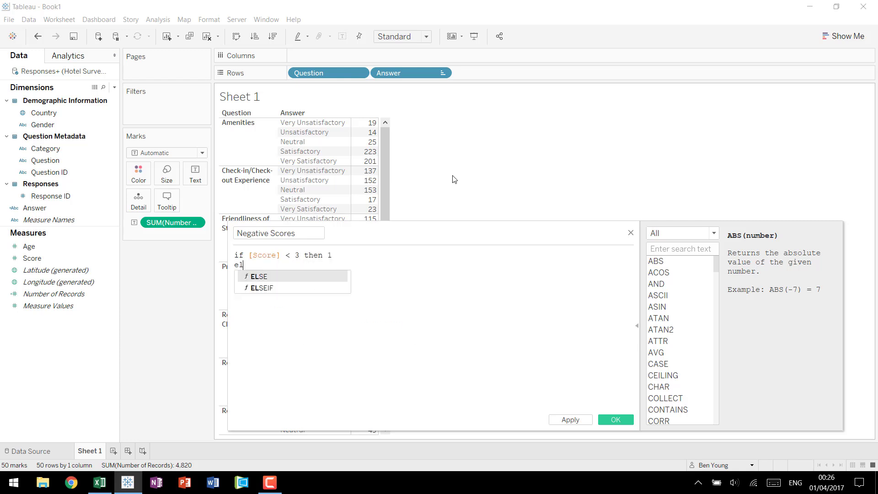
text(seif score)
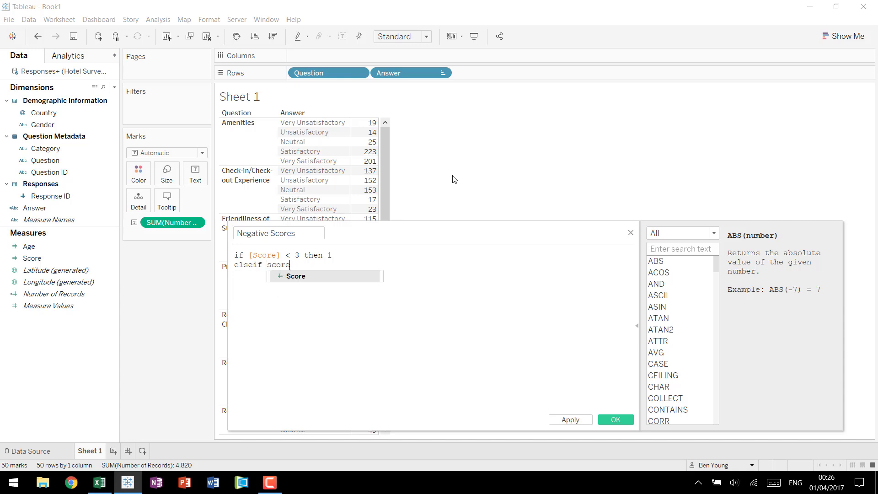
key(Return)
text(= 3 then 0.5 )
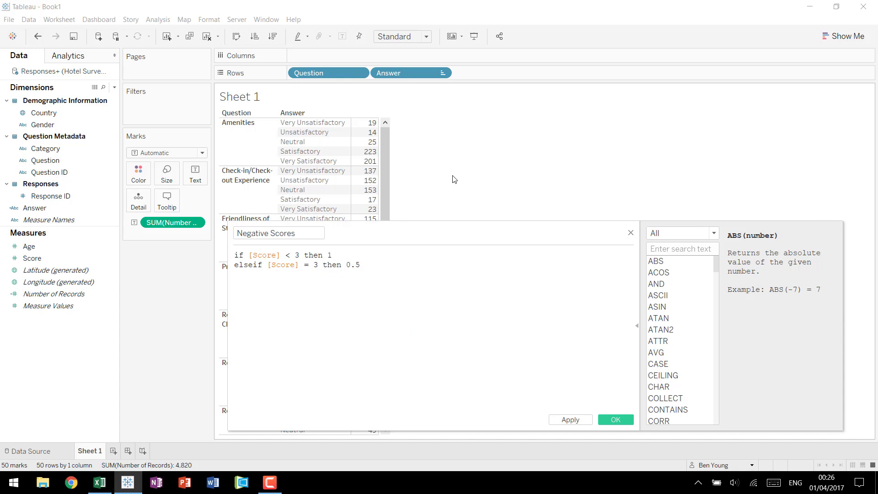
text(else 0  )
text(end)
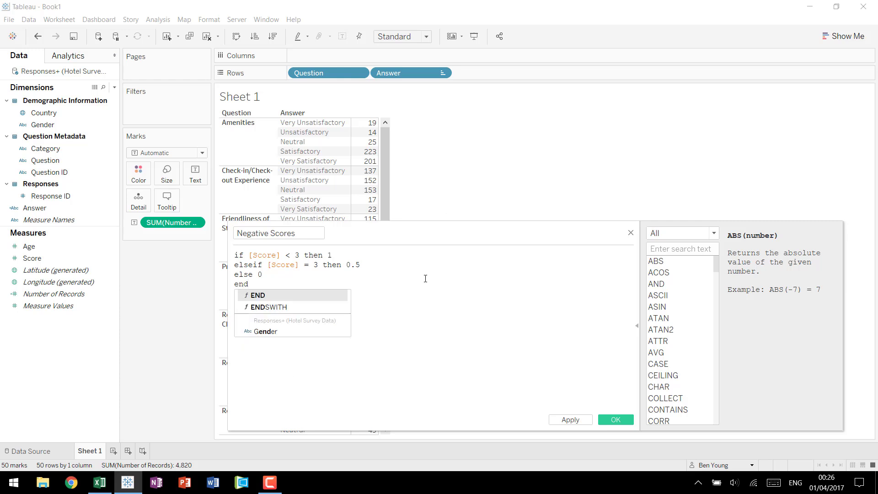
click(424, 276)
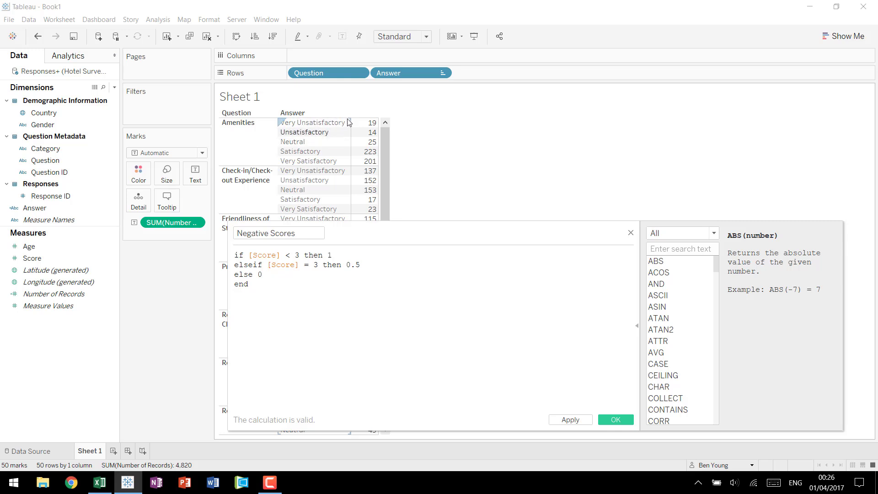
mouse_move(366, 147)
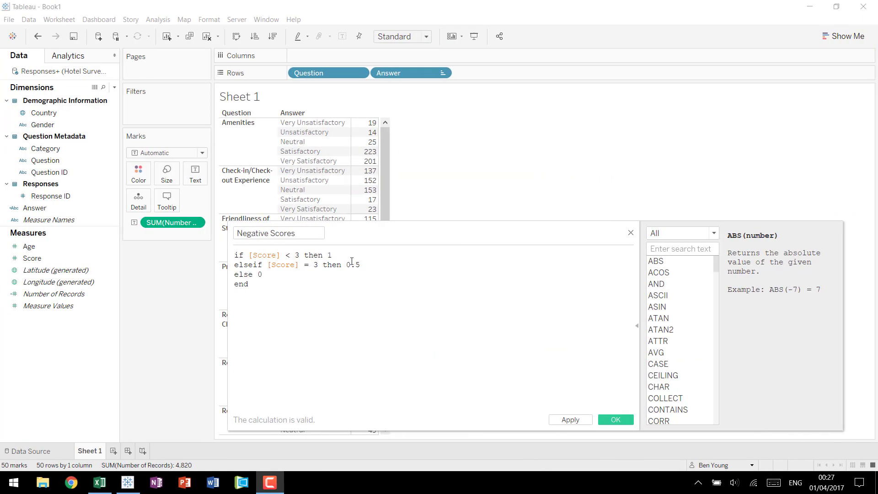
click(348, 278)
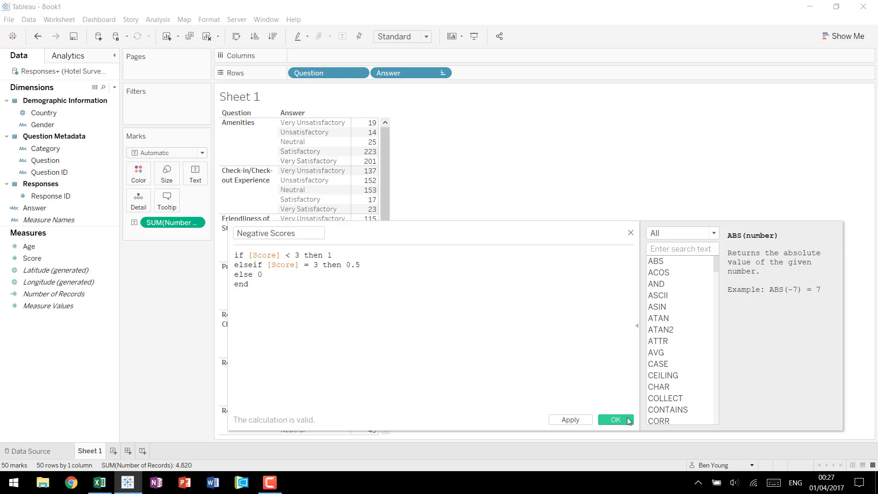
click(616, 420)
- Place Negative Scores after Number of Records and enlarge the value columns and header row
drag(87, 259, 363, 249)
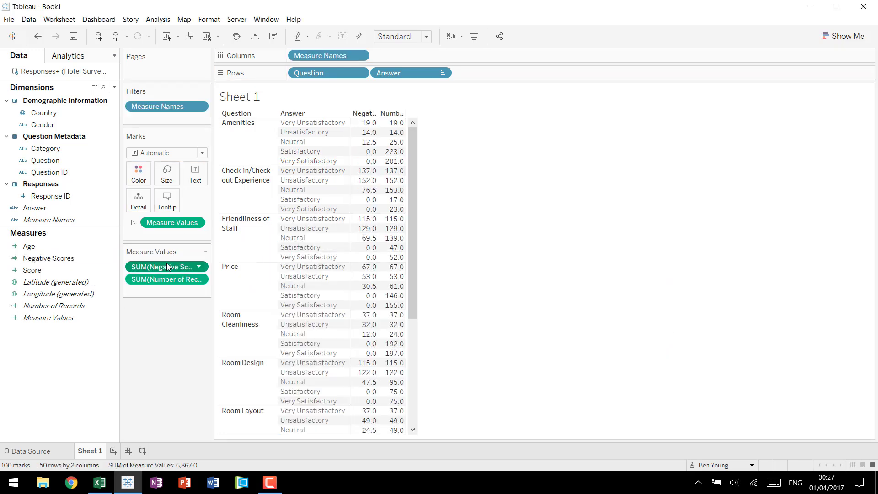
drag(166, 271, 166, 289)
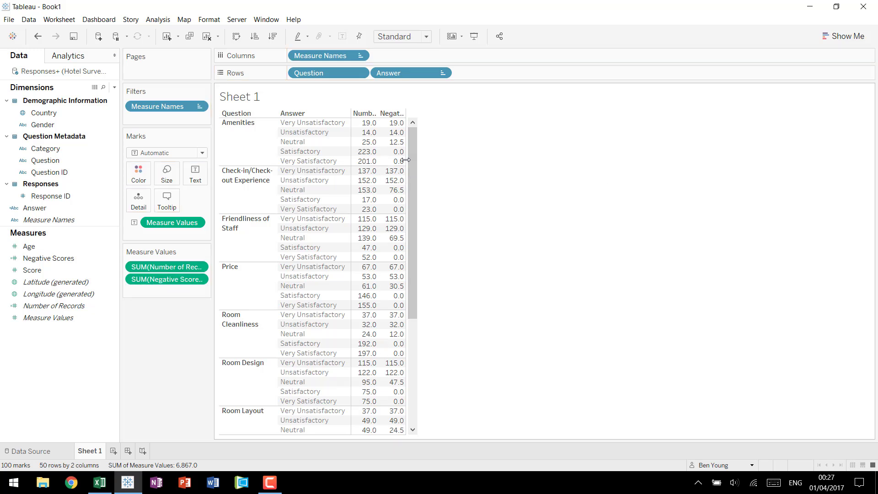
drag(406, 160, 426, 163)
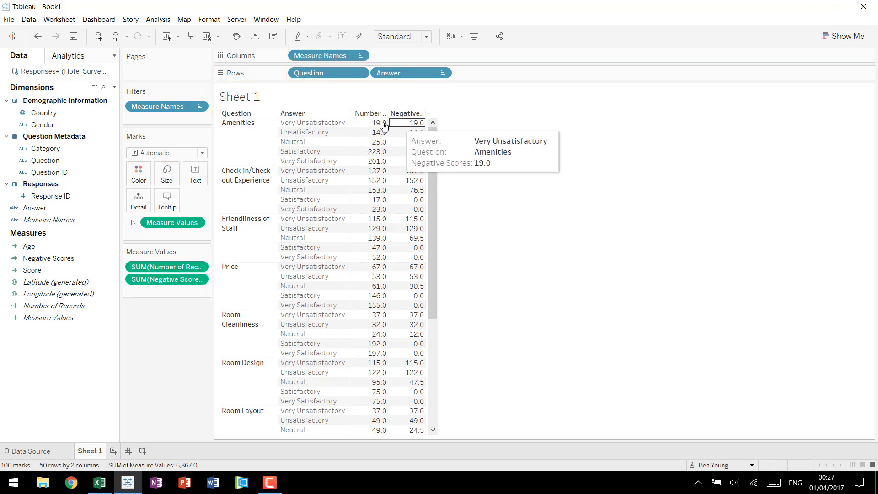
drag(393, 117, 392, 131)
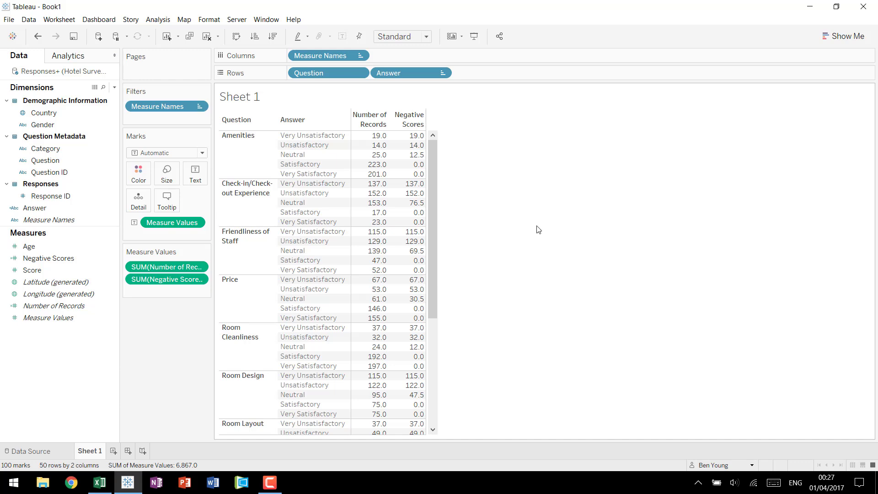
key(ctrl+super+Right)
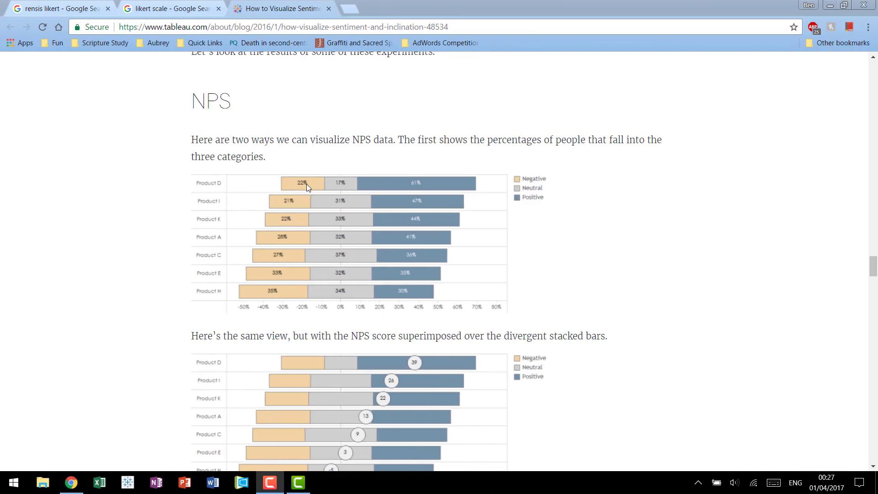
- Return from the blog's NPS divergent bar examples to the Tableau worksheet
key(ctrl+super+Left)
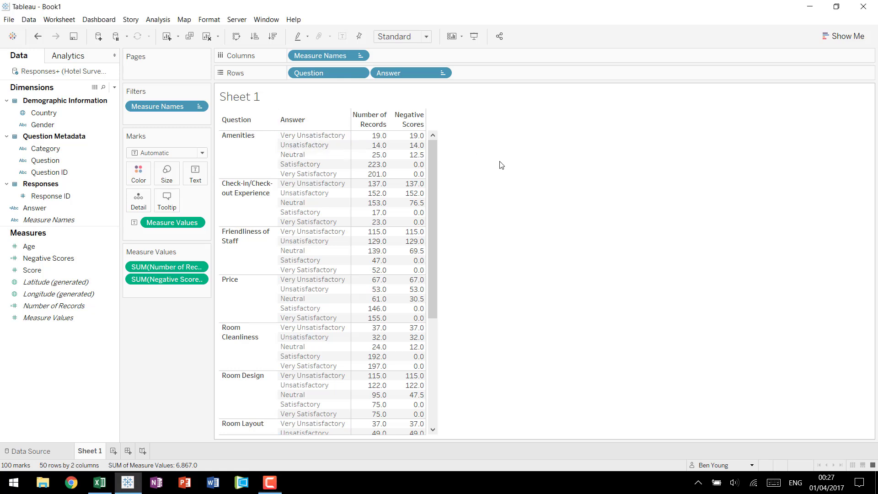
- Create a Total Negative Scores field with the formula TOTAL(SUM([Negative Scores]))
key(alt+a)
text(culation1)
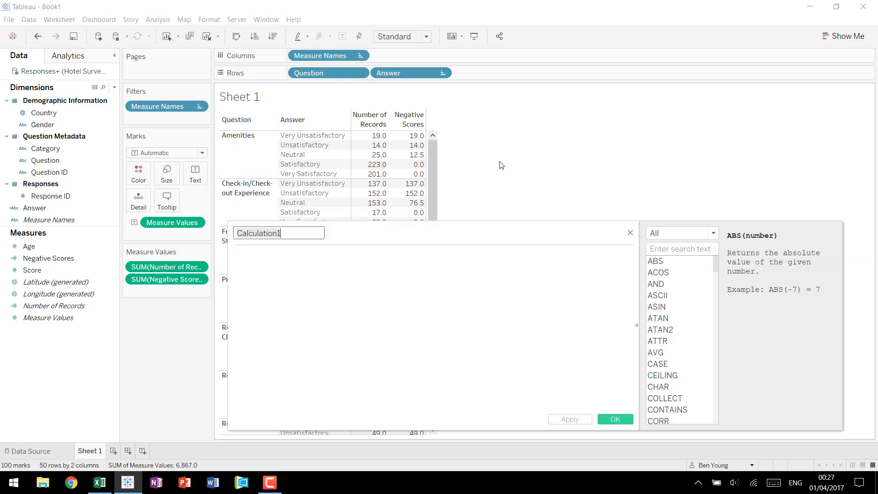
text(Total Negative Scores)
key(Tab)
text(tota)
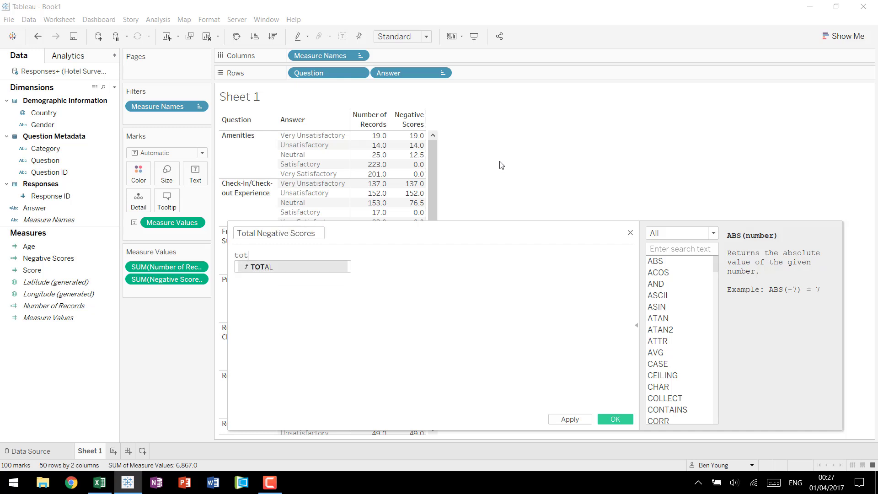
key(Return)
text(sum)
key(Return)
text(neg)
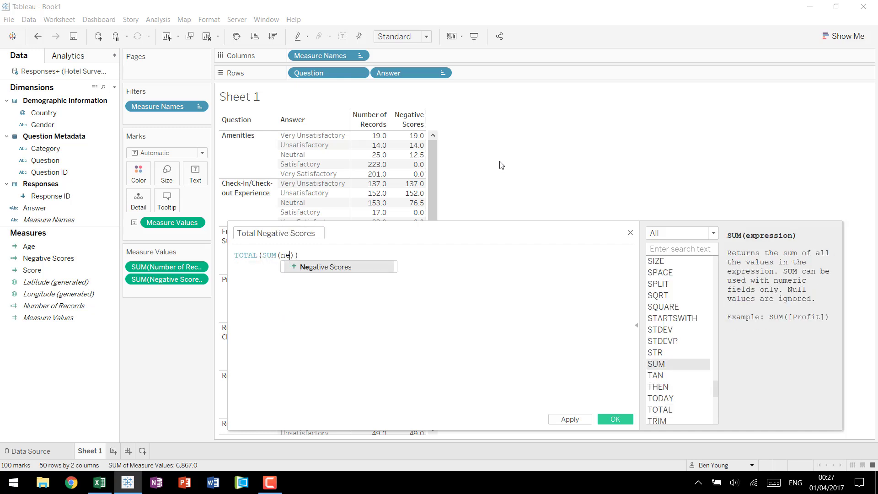
key(Return)
key(End)
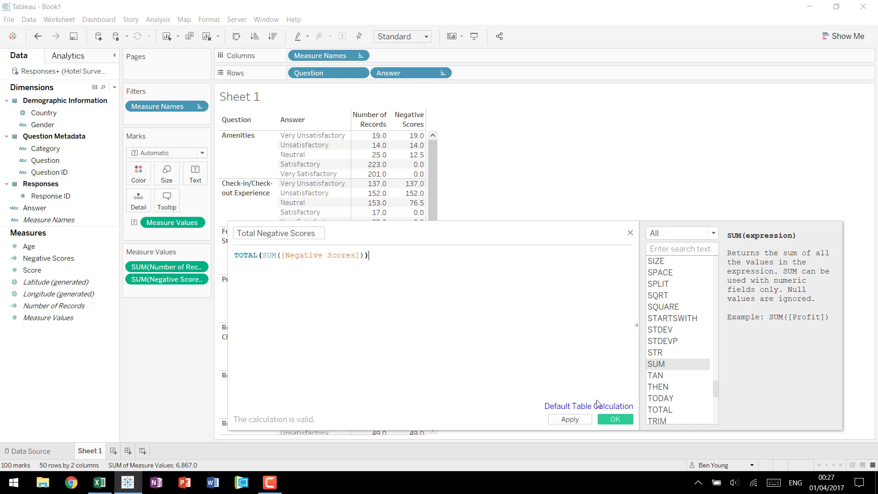
- Set its default table calculation to compute using Answer and save it
click(597, 407)
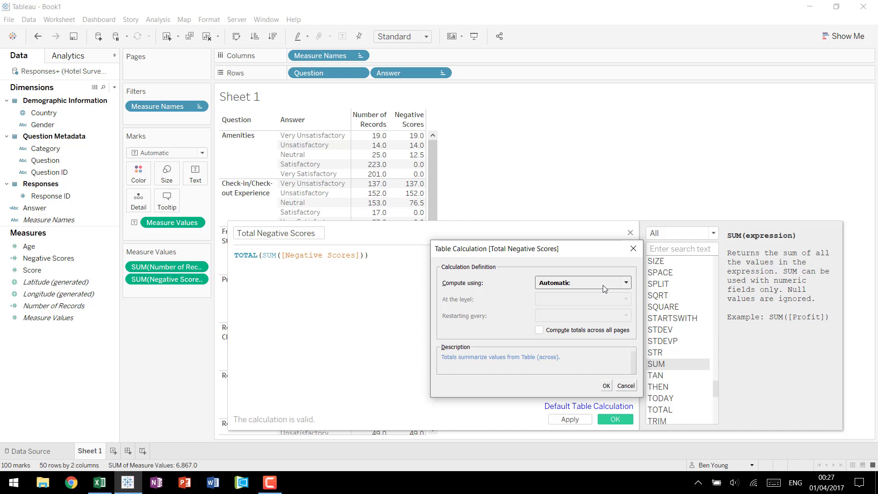
click(603, 284)
click(592, 306)
click(606, 406)
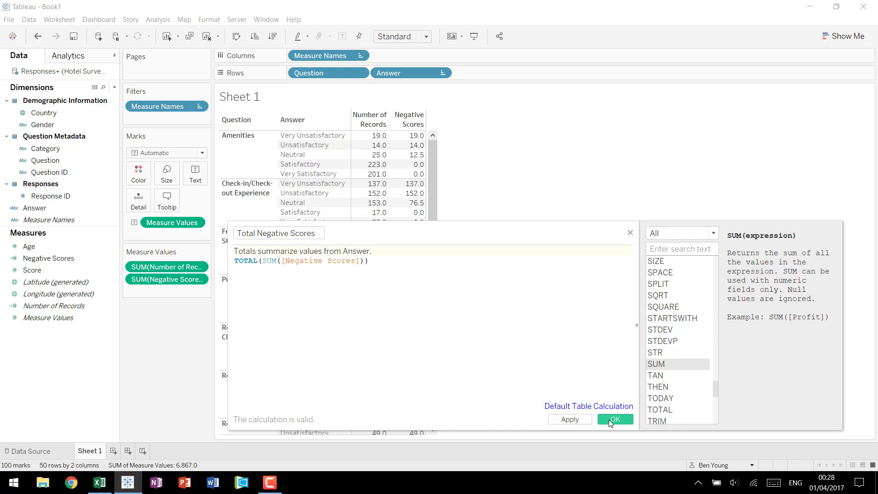
click(615, 418)
- Add Total Negative Scores to the table's Measure Values
drag(74, 282, 168, 292)
mouse_move(430, 147)
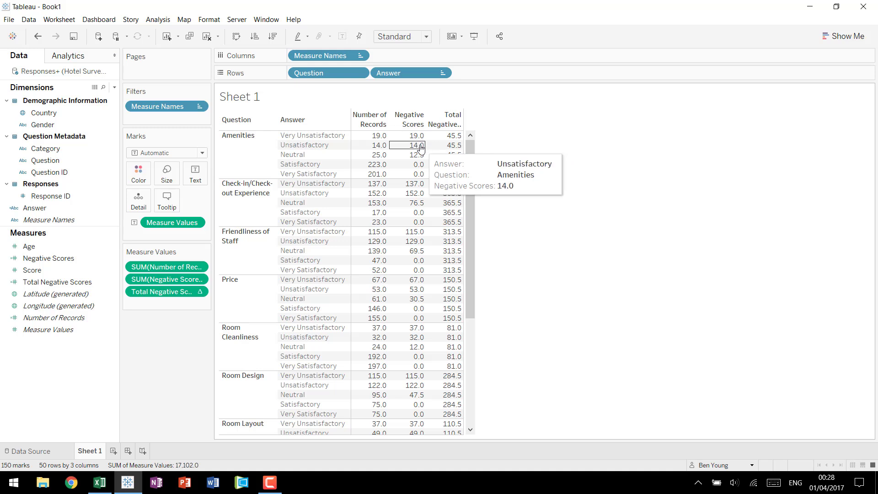
mouse_move(447, 183)
mouse_move(413, 203)
mouse_move(413, 238)
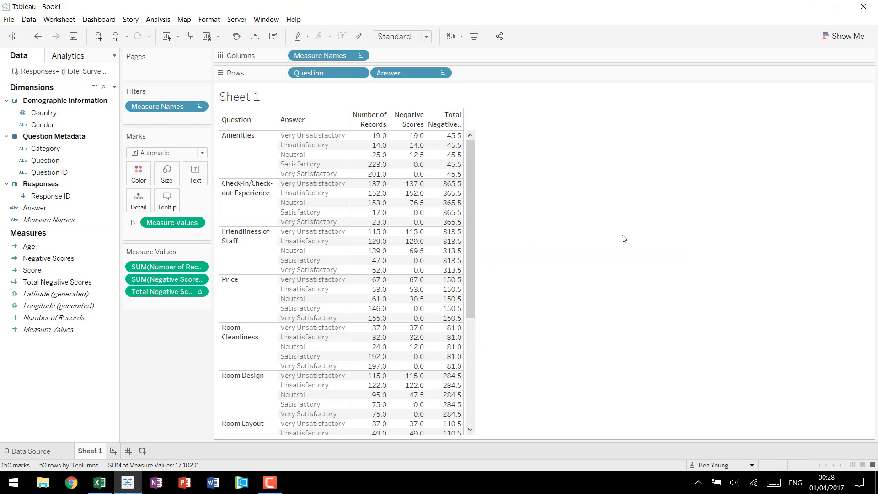
- Compute Total Negative Scores along Answer and heighten the header row to show full names
click(199, 291)
mouse_move(224, 389)
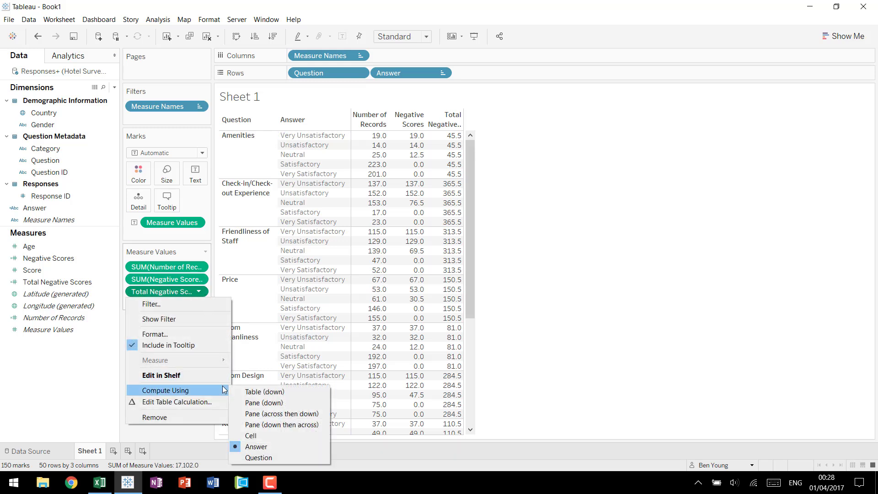
click(255, 403)
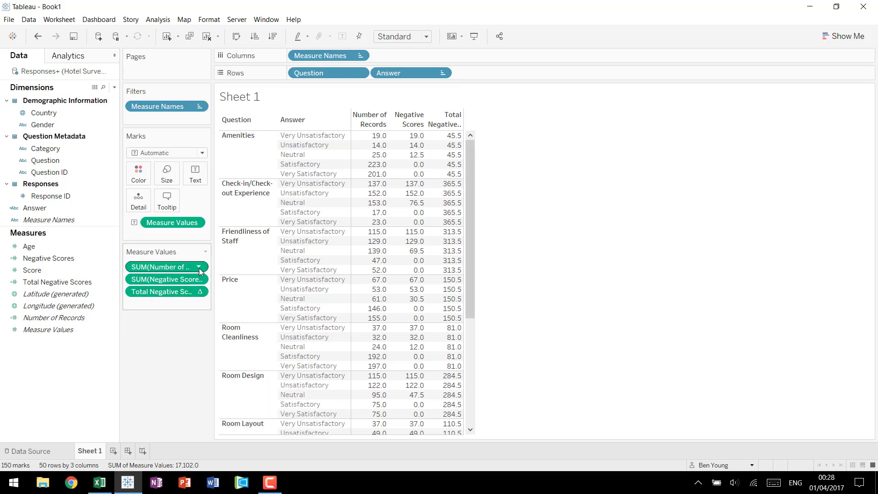
click(199, 291)
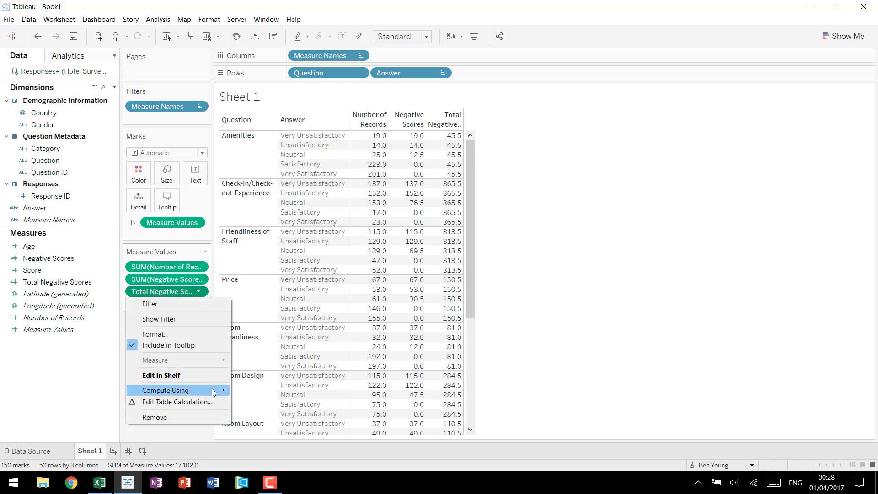
mouse_move(214, 392)
click(265, 447)
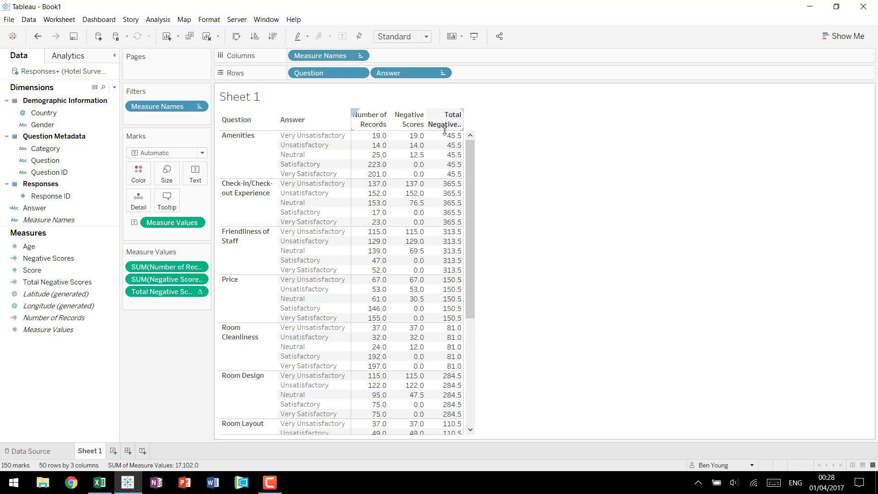
drag(444, 131, 447, 138)
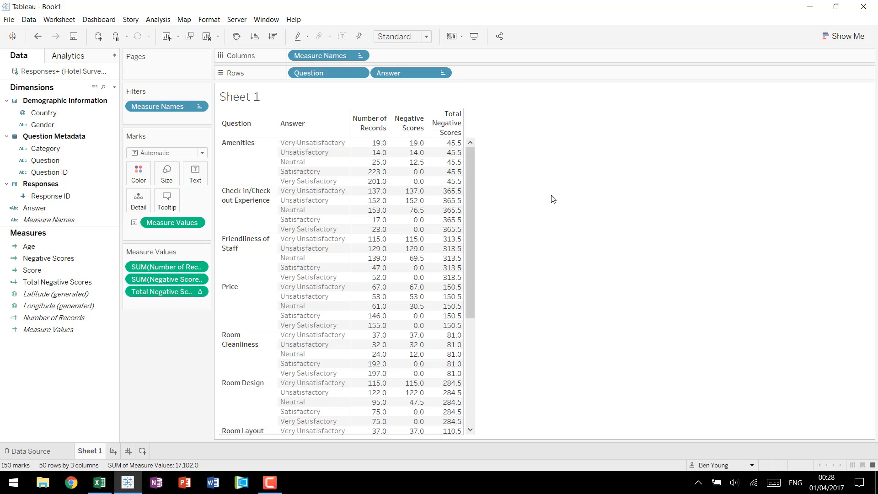
key(alt+Tab)
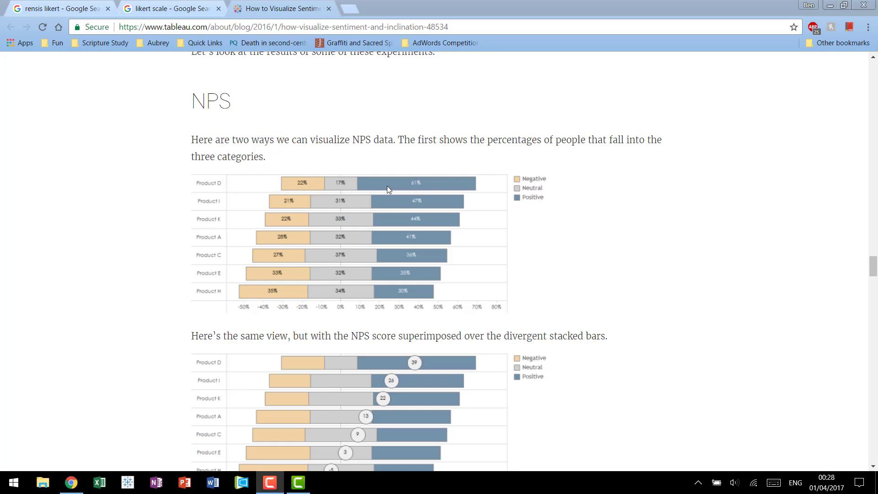
key(alt+Tab)
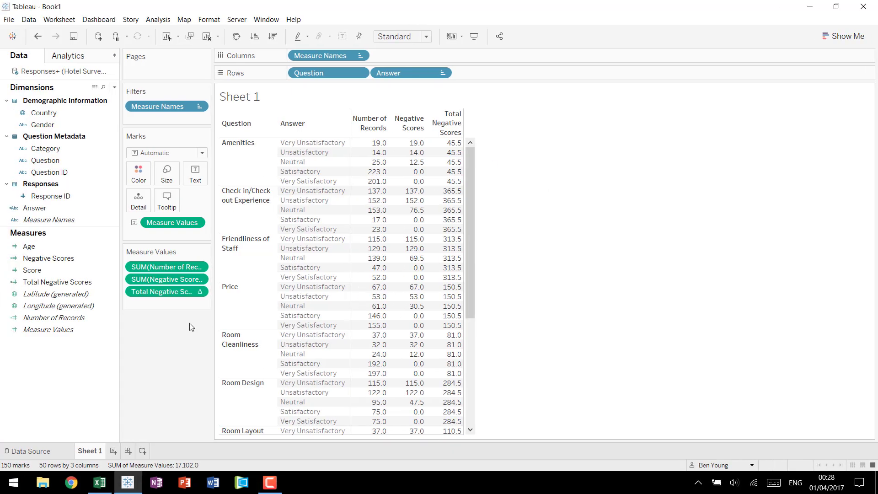
- Create Total Scores as TOTAL(SUM([Number of Records])), computed using Answer by default
key(alt+a)
text(c)
text(Total Scores)
key(Tab)
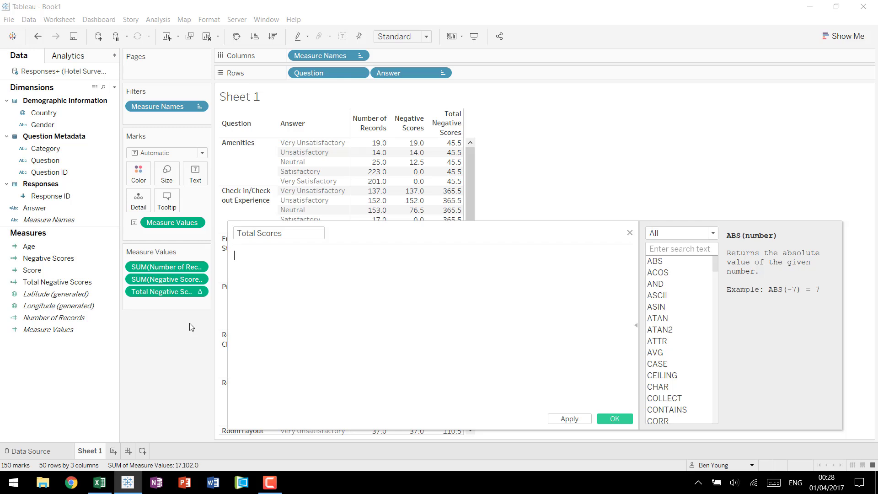
text(TOTAL(SUM()
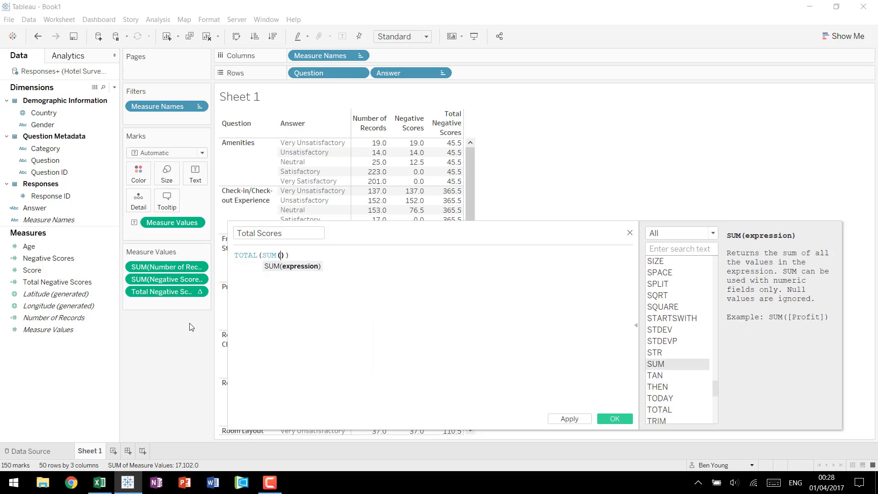
text(num)
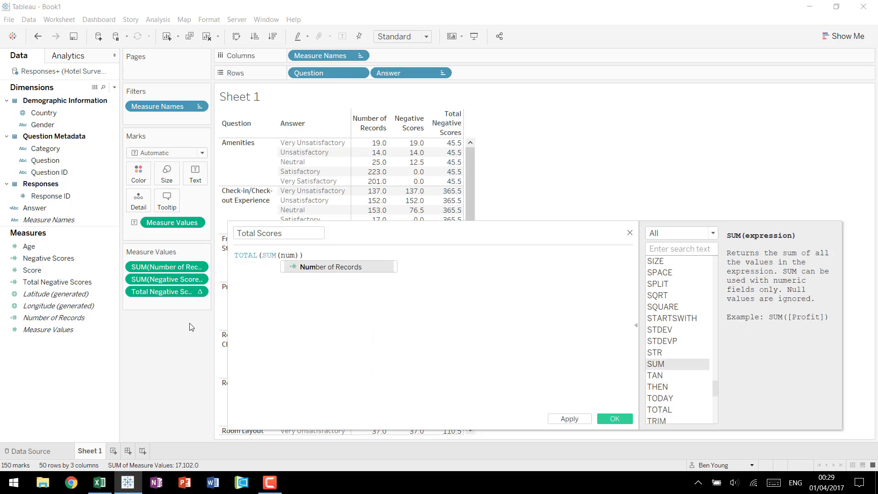
key(Return)
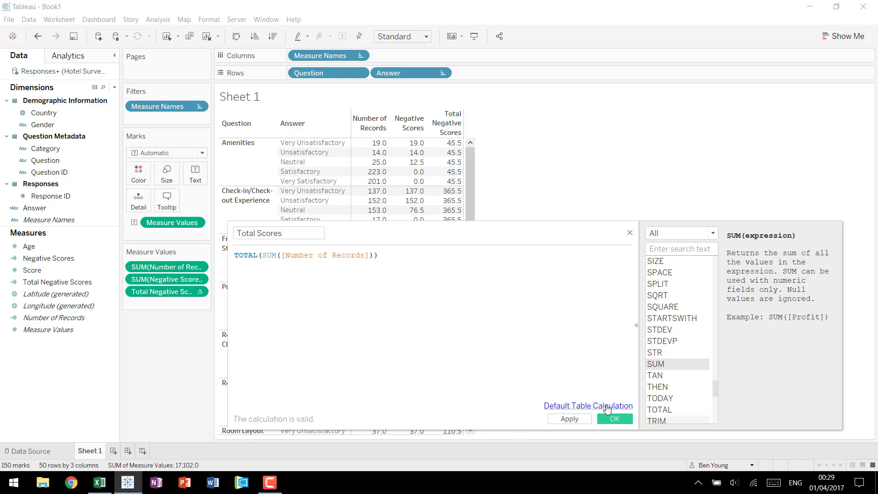
click(607, 406)
click(555, 283)
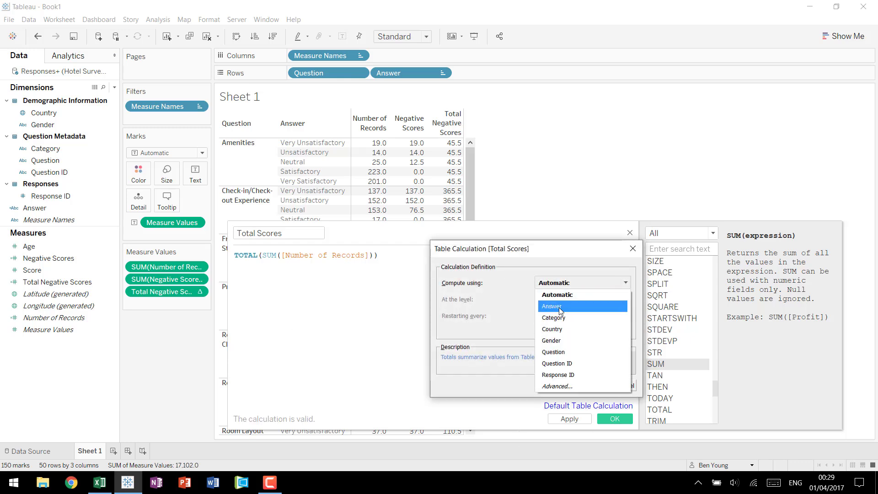
click(560, 306)
click(606, 385)
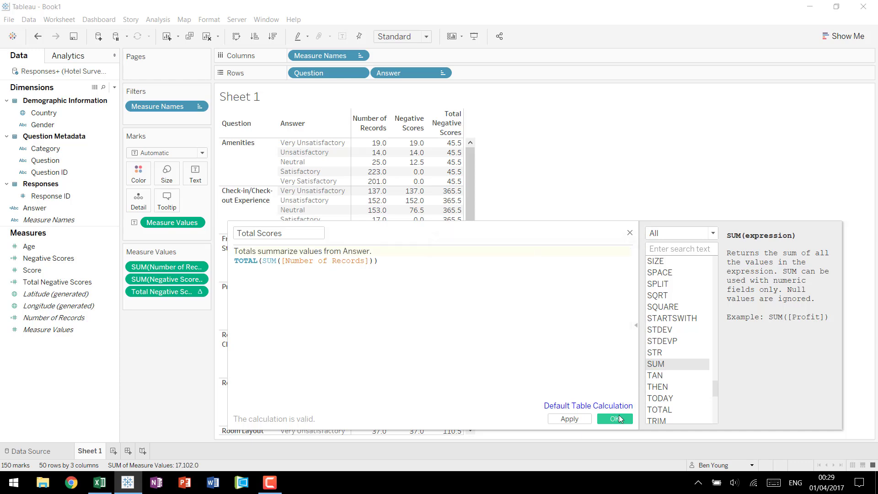
click(619, 419)
- Add Total Scores to the table's Measure Values beside Total Negative Scores
drag(42, 290, 160, 305)
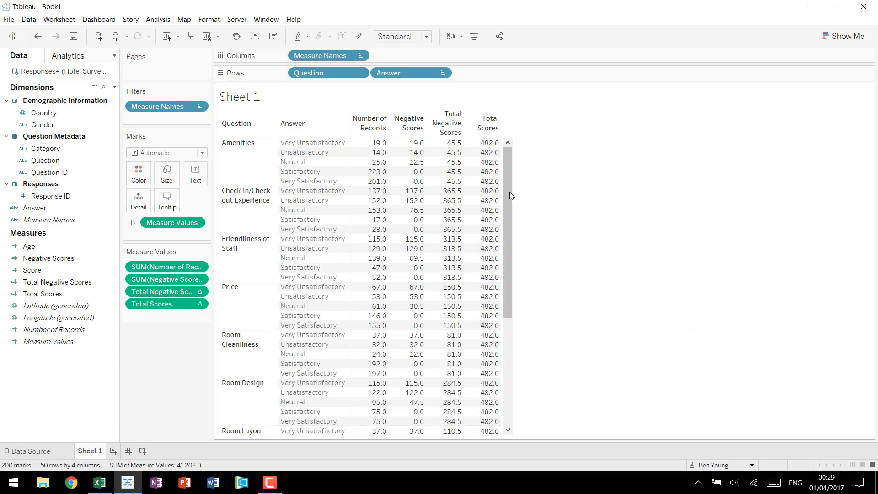
mouse_move(486, 210)
drag(506, 258, 499, 163)
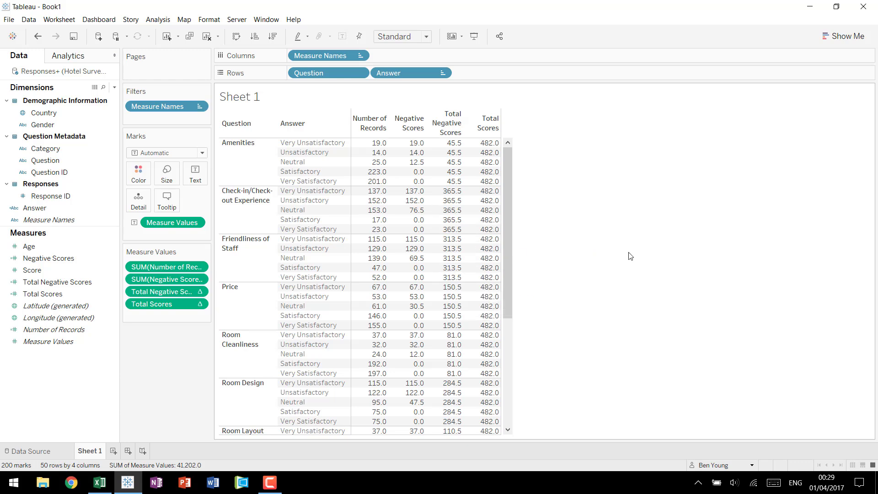
key(alt+Tab)
- Define Gantt Start as -[Total Negative Scores]/[Total Scores] and save the calculation
text(Gantt )
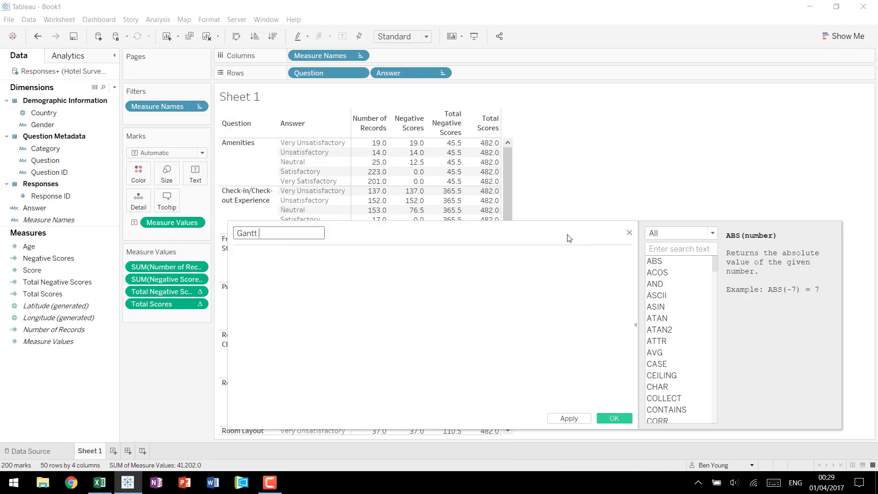
text(Start)
key(Tab)
text(-total)
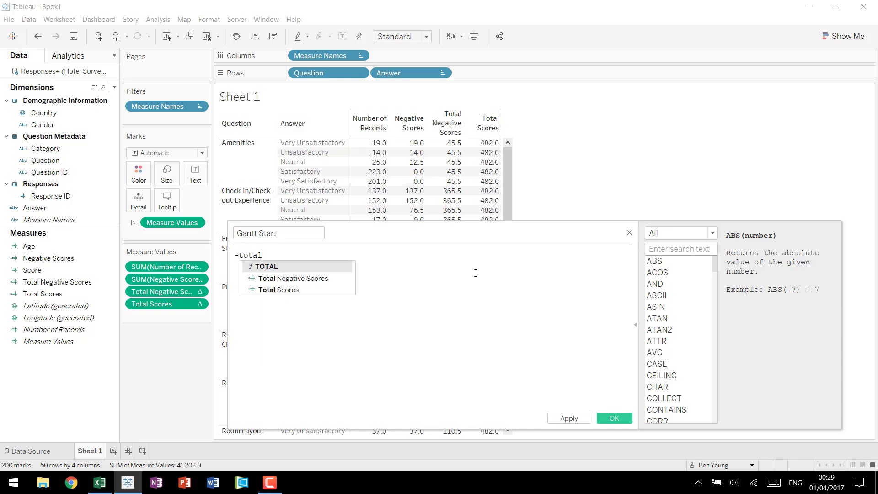
key(Down)
key(Return)
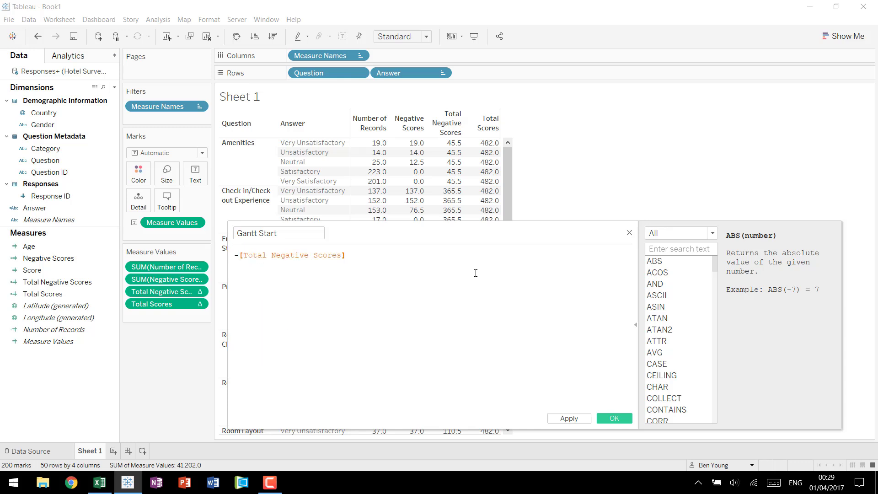
text(/total)
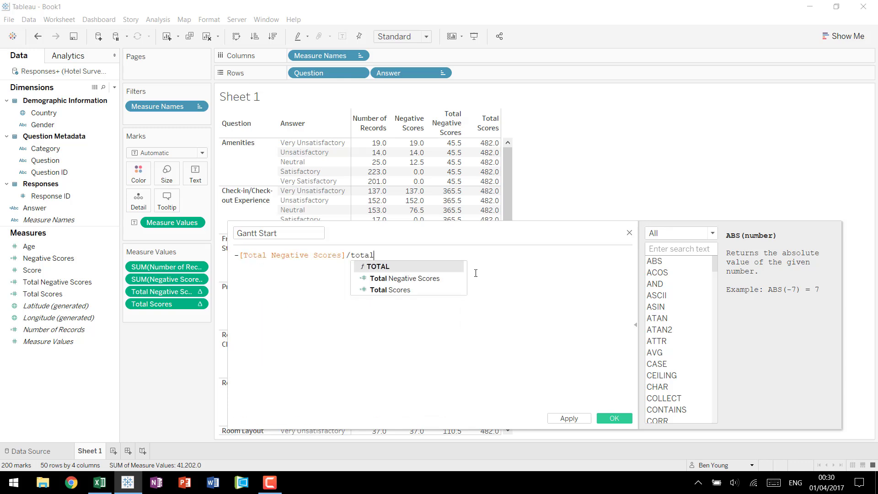
key(Down)
key(Down)
key(Return)
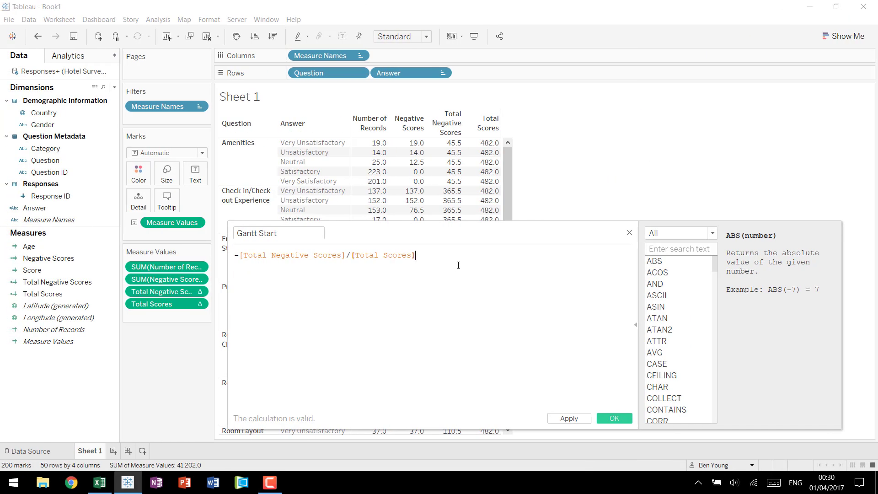
click(614, 418)
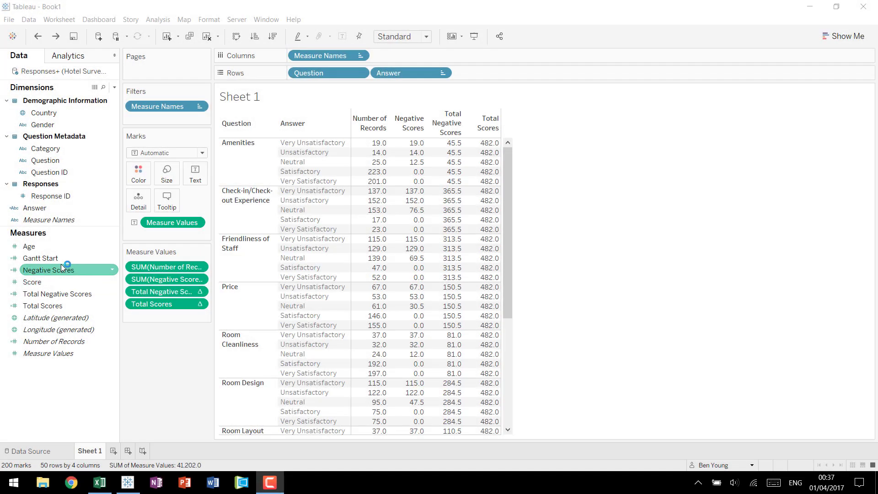
- Add Gantt Start to the table and give it a Percentage default format with 1 decimal
drag(61, 258, 157, 316)
right_click(84, 262)
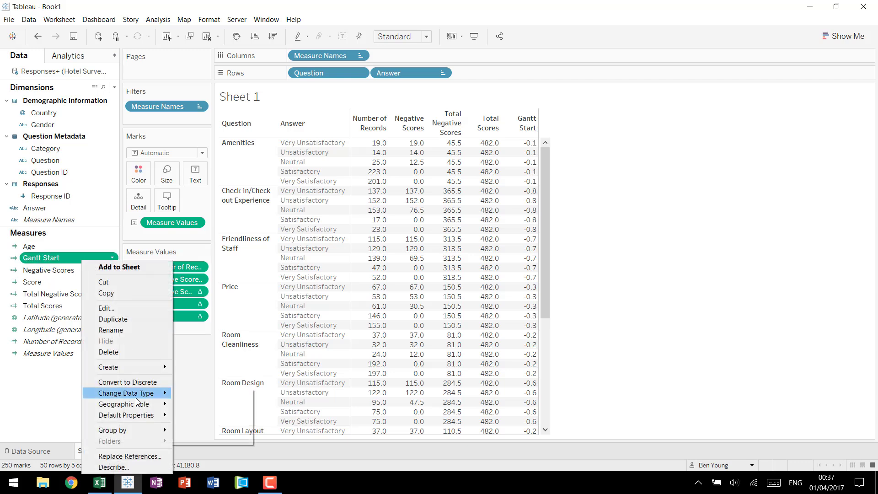
mouse_move(143, 415)
click(212, 438)
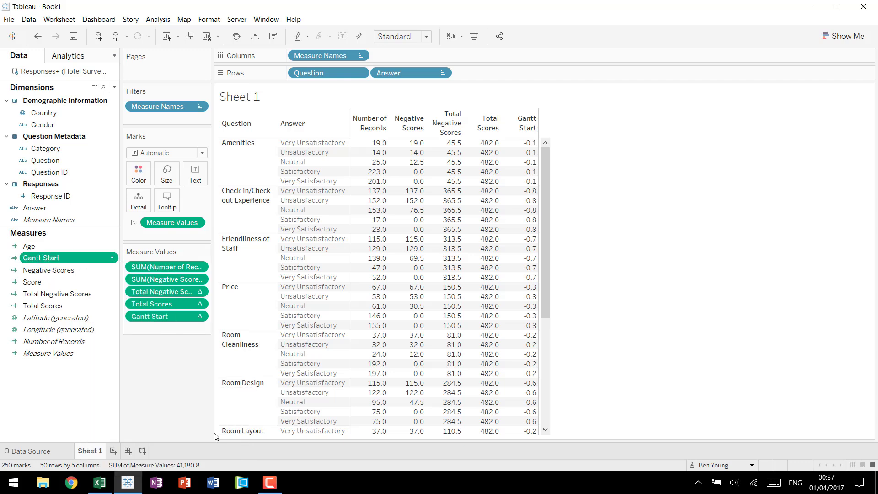
click(358, 229)
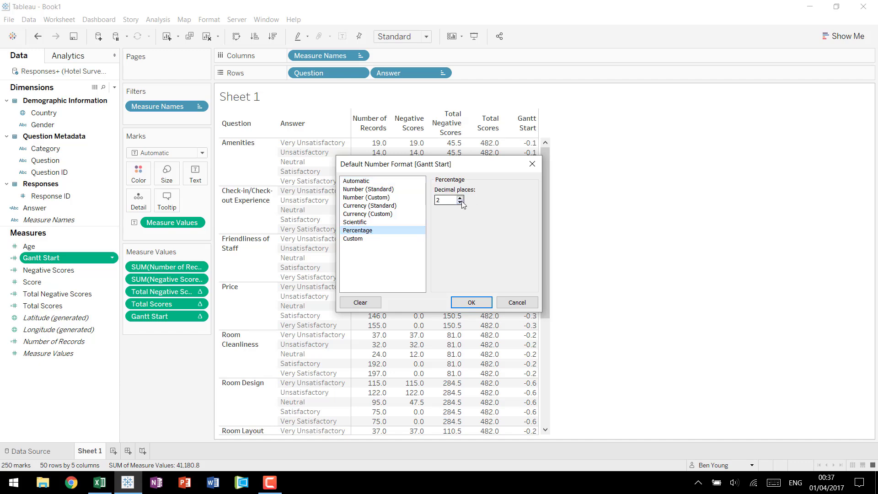
click(460, 202)
click(471, 302)
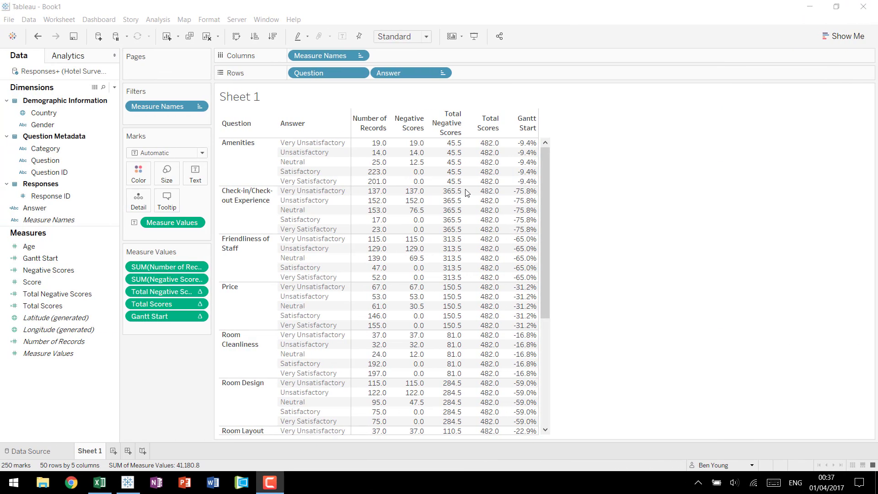
- Create a calculated field 'Percent of Total Sizing' with formula SUM([Number of Records])/[Total Scores]
key(alt)
text(aculation1)
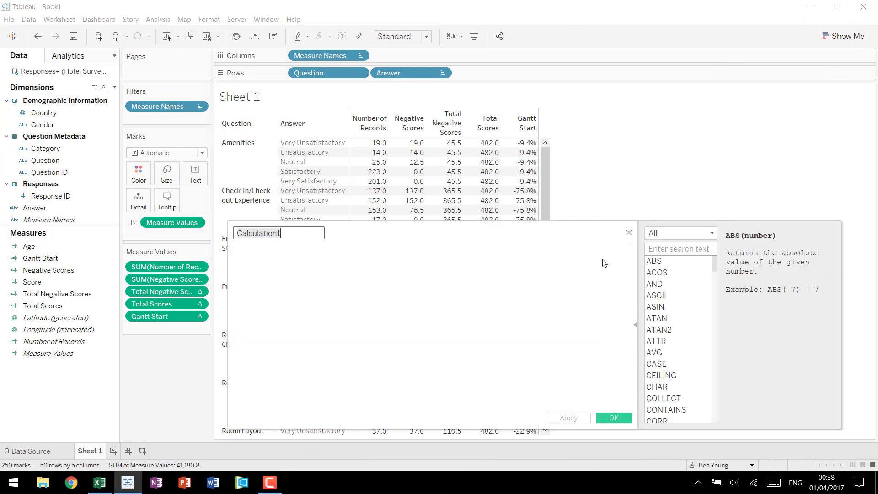
text(Percent of Tot)
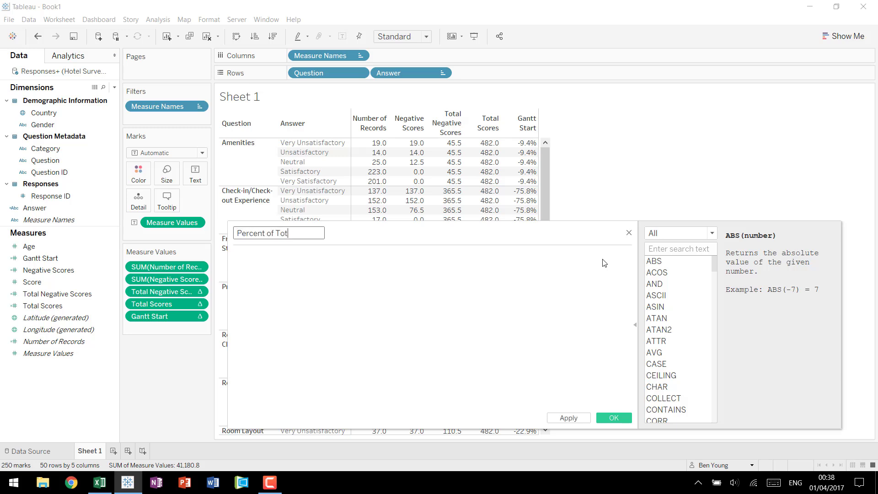
text(al Sizing)
key(Tab)
text(SUM()
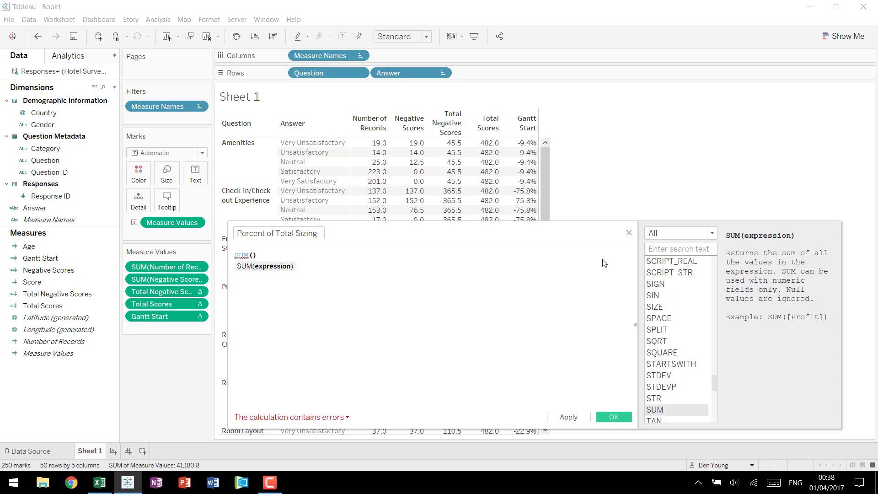
text([Num)
key(Return)
key(Right)
text(/tot)
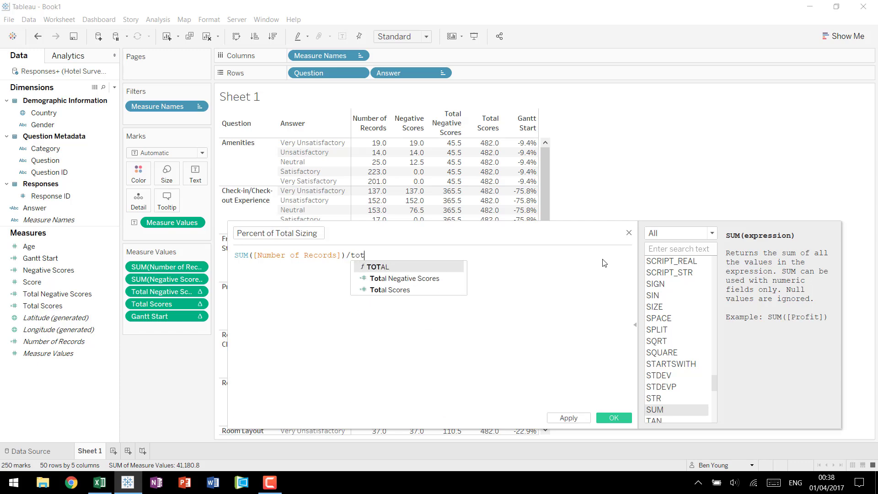
key(Down)
key(Down)
key(Return)
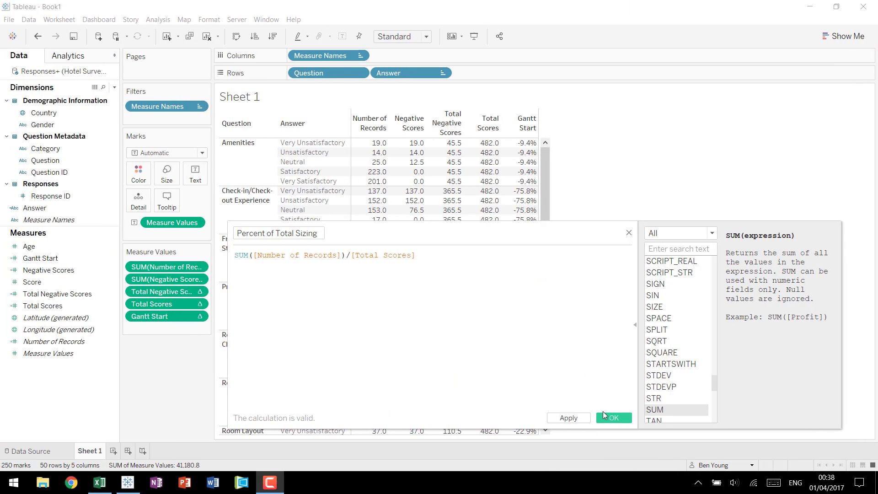
- Save Percent of Total Sizing, format it as a one-decimal percentage, and add it to Measure Values
click(604, 416)
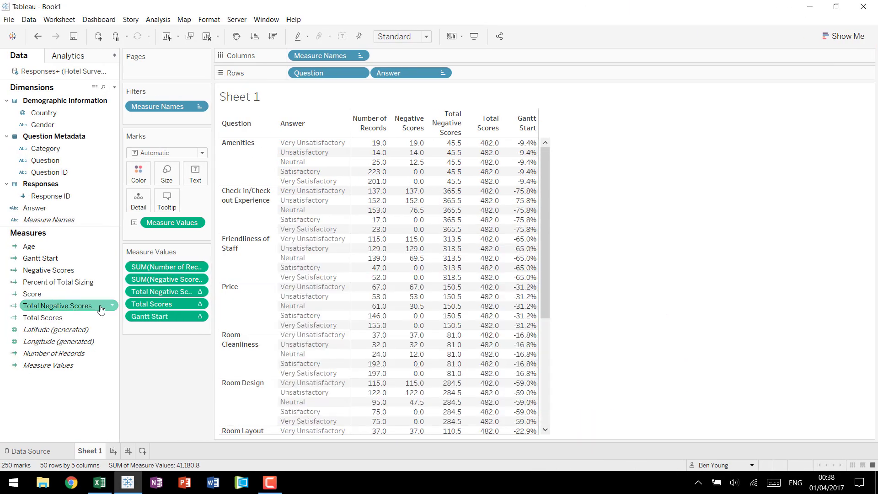
right_click(49, 281)
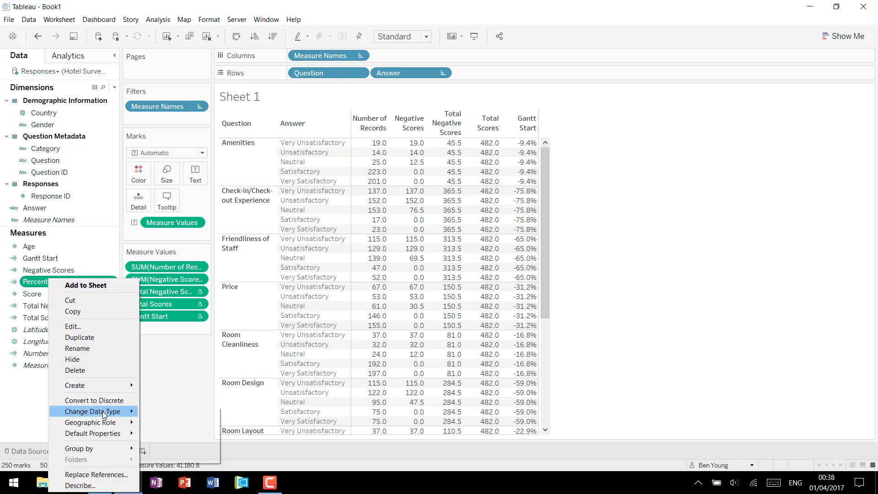
mouse_move(113, 432)
click(160, 456)
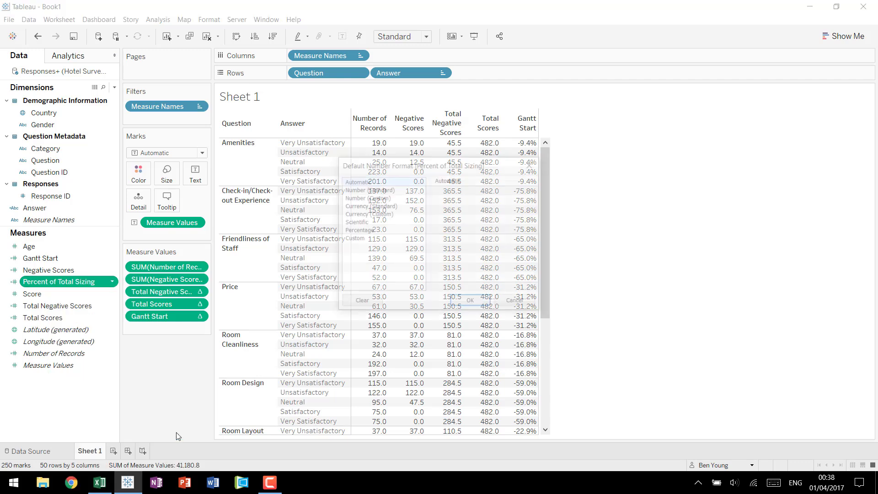
click(372, 230)
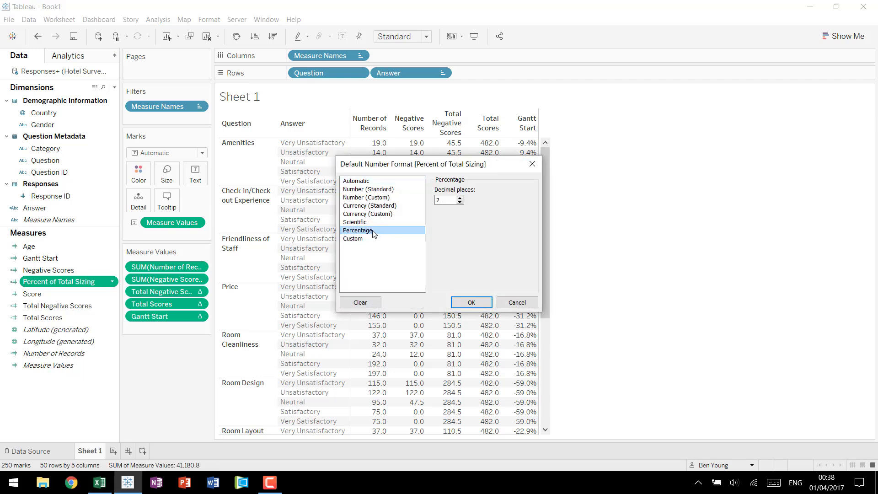
click(469, 302)
drag(60, 282, 176, 329)
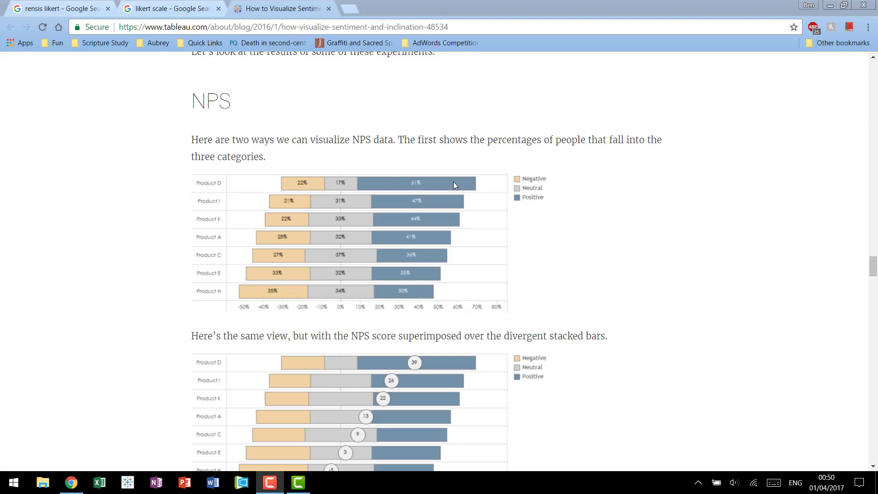
- In the Tableau workbook, start a new calculated field named 'Gantt Percent'
key(ctrl+super+Left)
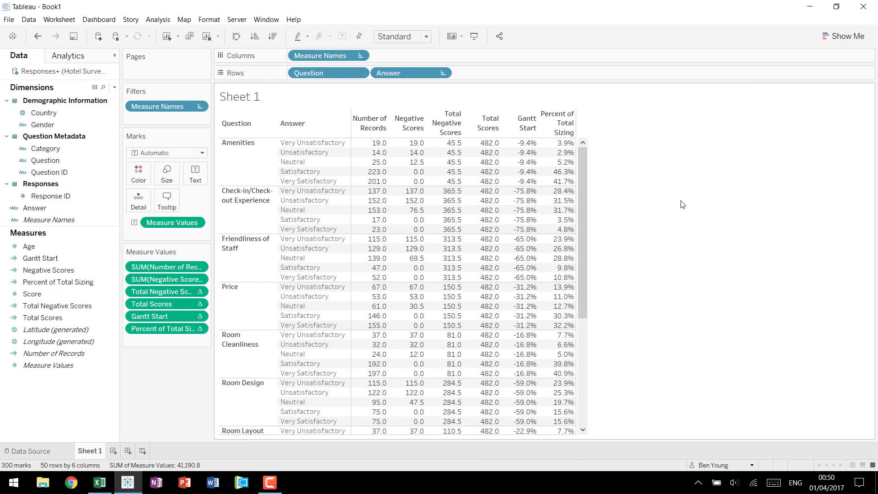
key(alt+a)
text(c)
text(gANTT)
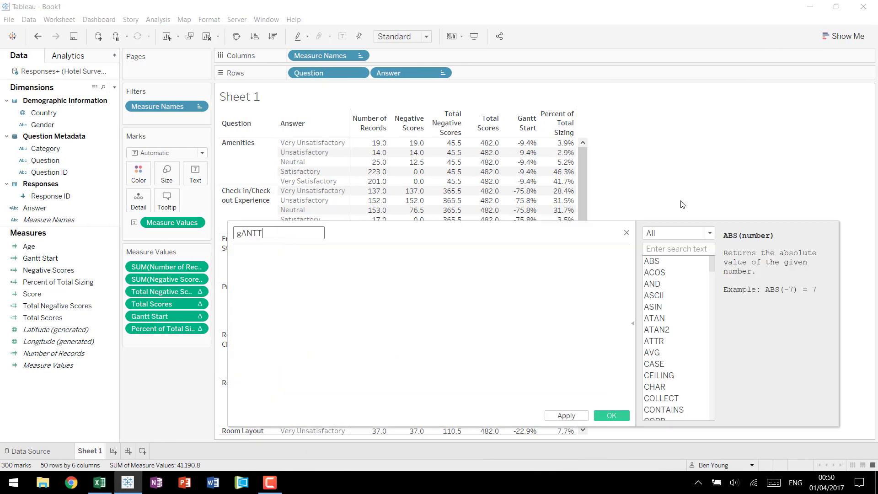
key(BackSpace)
key(BackSpace)
key(BackSpace)
key(BackSpace)
text(Gantt Percent)
key(Tab)
- Enter the formula PREVIOUS_VALUE([Gantt Start]) + ZN(LOOKUP([Percent of Total Sizing],-1))
text(p)
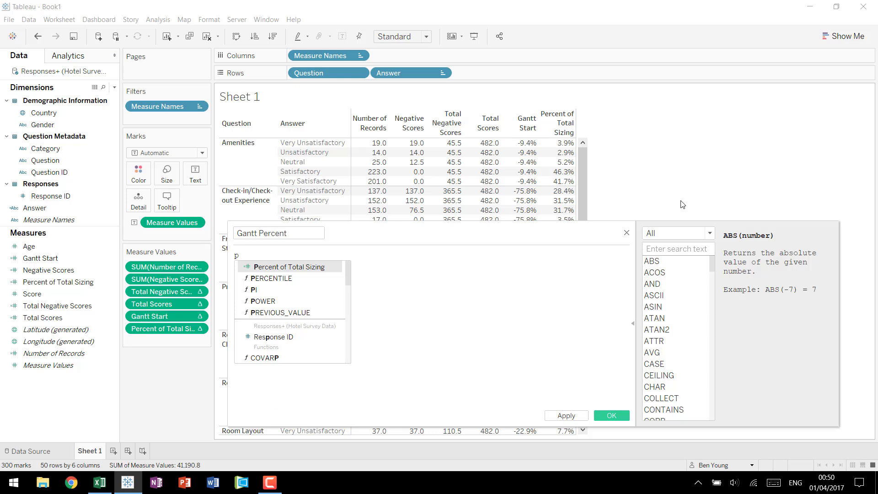
text(rev)
key(Return)
text(ga)
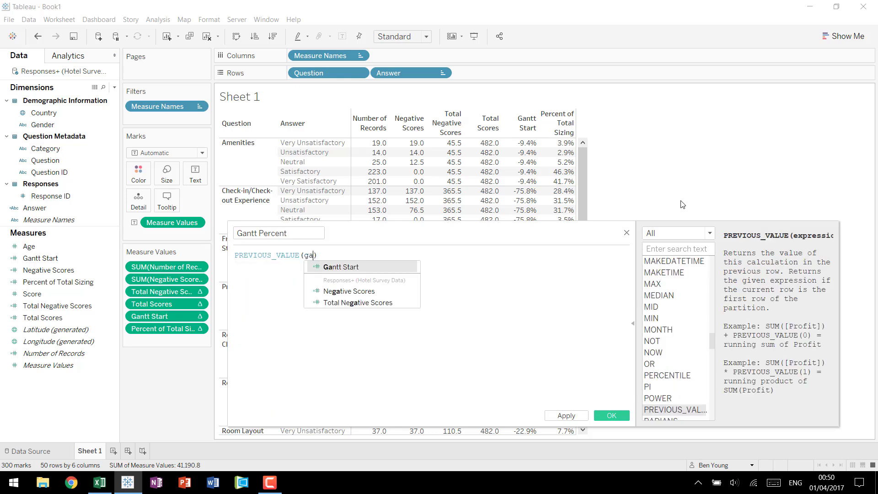
text(n)
key(Return)
text(+ zn)
key(Return)
text(lookup)
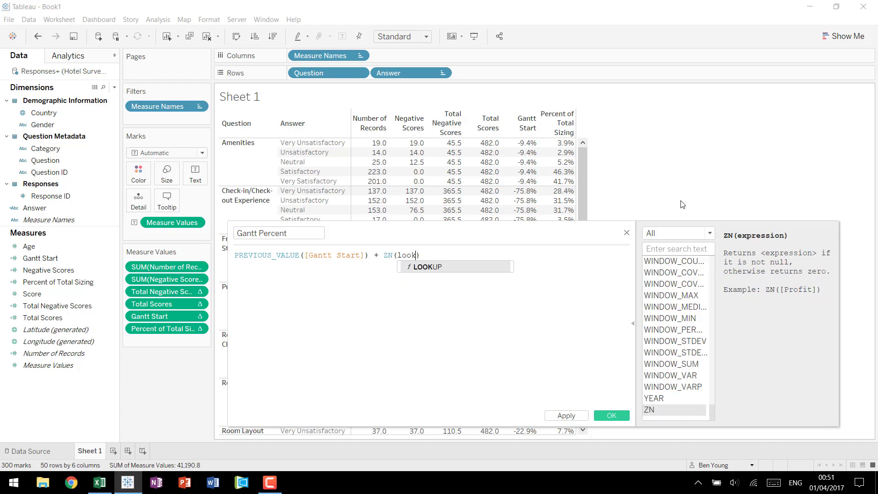
key(Return)
text([per)
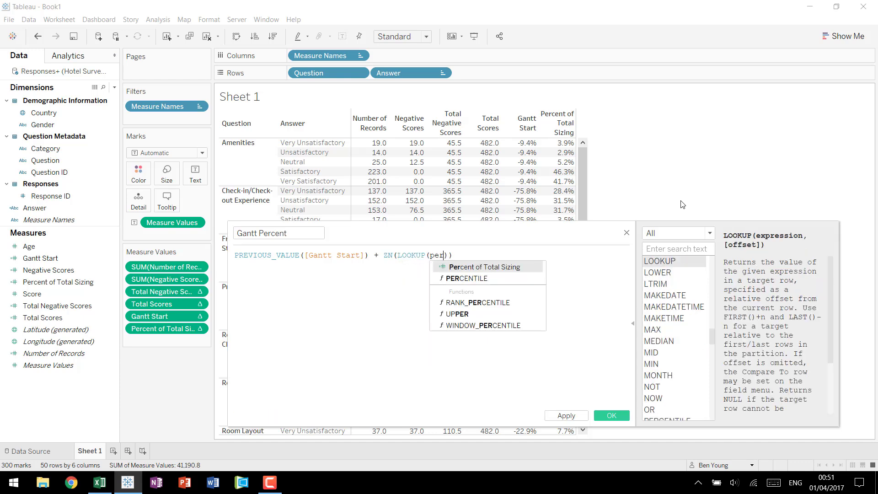
key(Return)
text(,-1)
click(603, 261)
- Set the default table calculation to compute using Answer
click(569, 402)
click(558, 288)
click(560, 311)
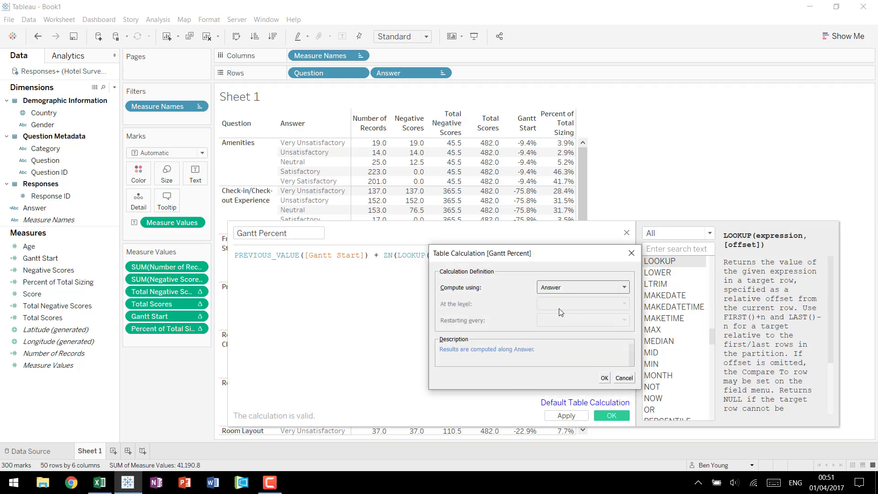
click(604, 378)
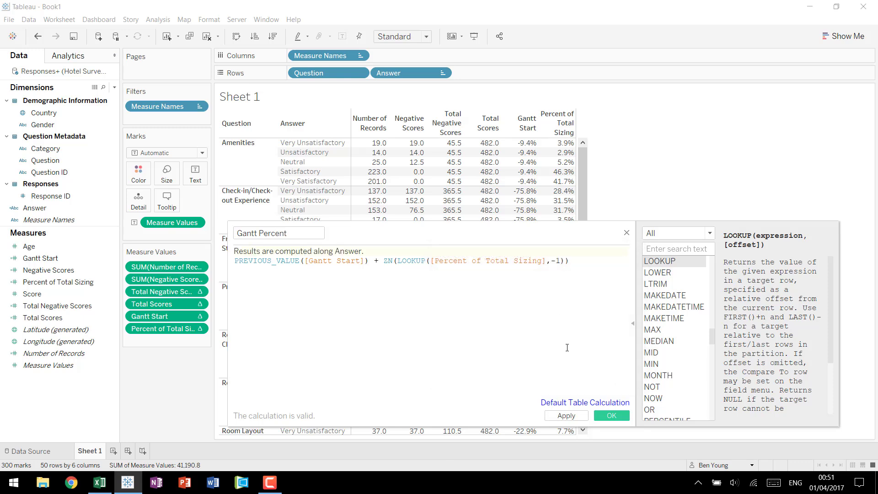
- Save the Gantt Percent calculation and add it to Measure Values
click(603, 416)
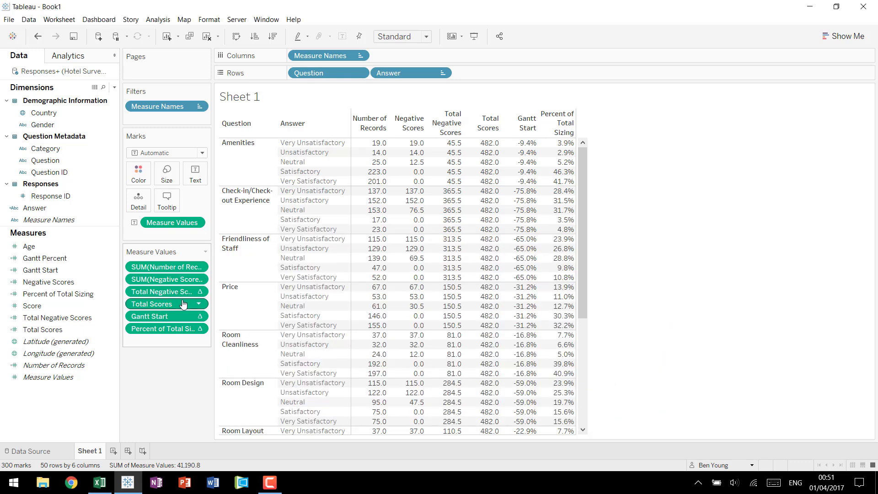
click(56, 258)
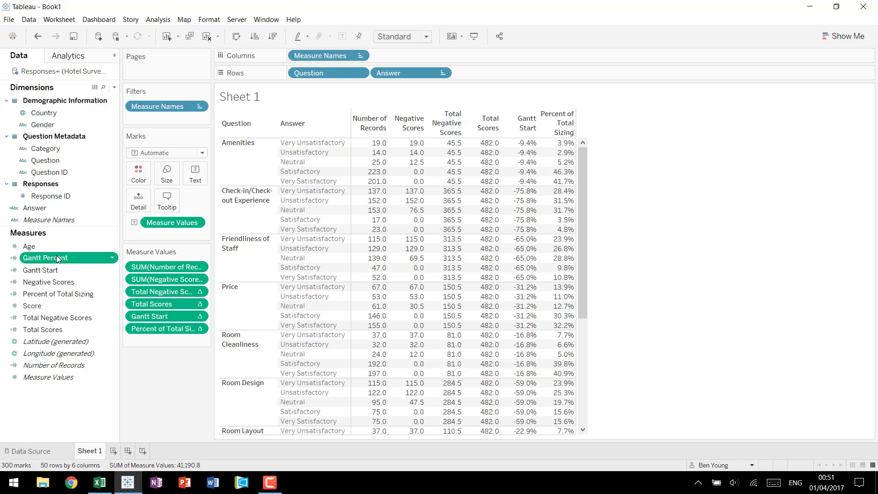
drag(59, 260, 157, 339)
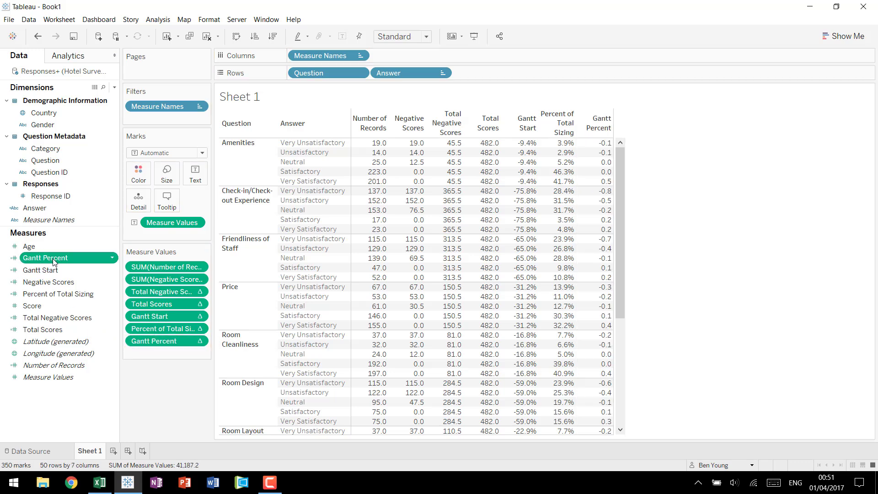
- Give Gantt Percent a percentage default number format with one decimal place
right_click(54, 261)
mouse_move(109, 414)
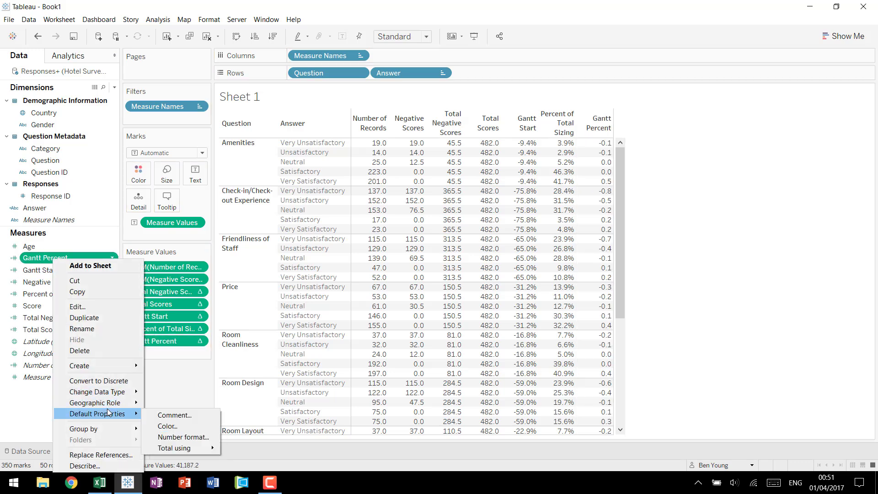
click(161, 436)
click(365, 230)
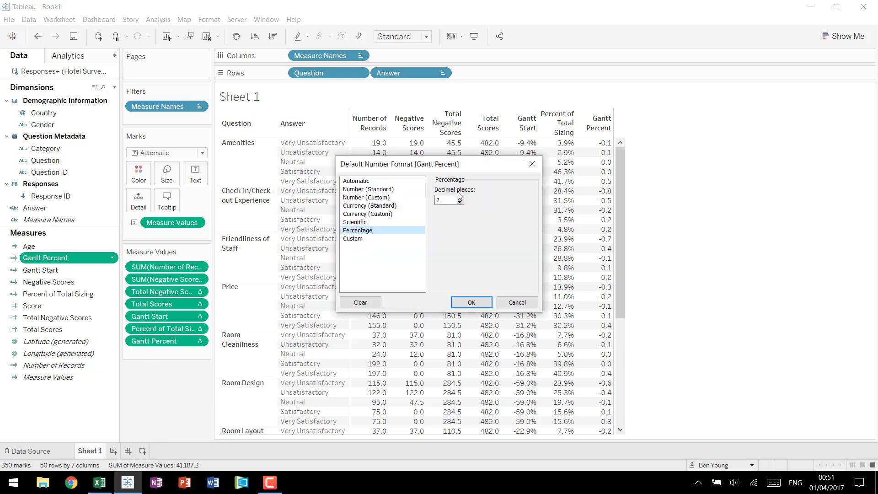
click(459, 202)
click(471, 303)
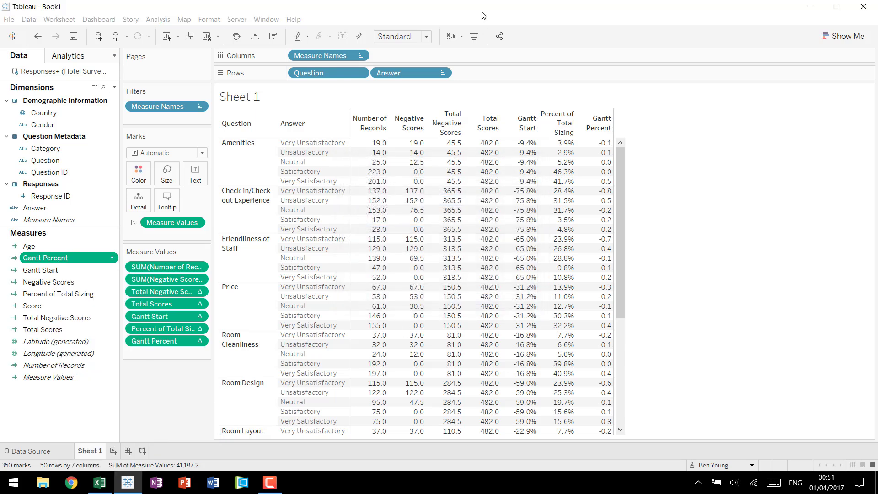
right_click(82, 254)
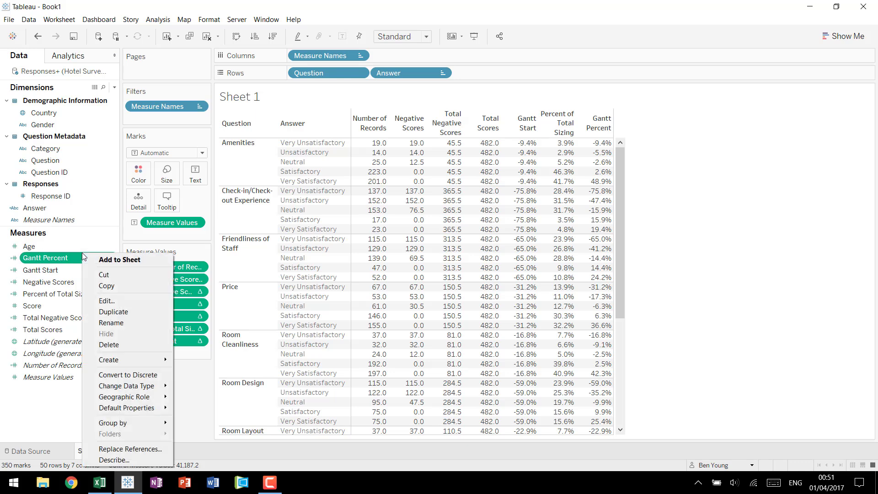
- Reopen the Gantt Percent calculation and review the PREVIOUS_VALUE help, leaving the formula unchanged
click(117, 300)
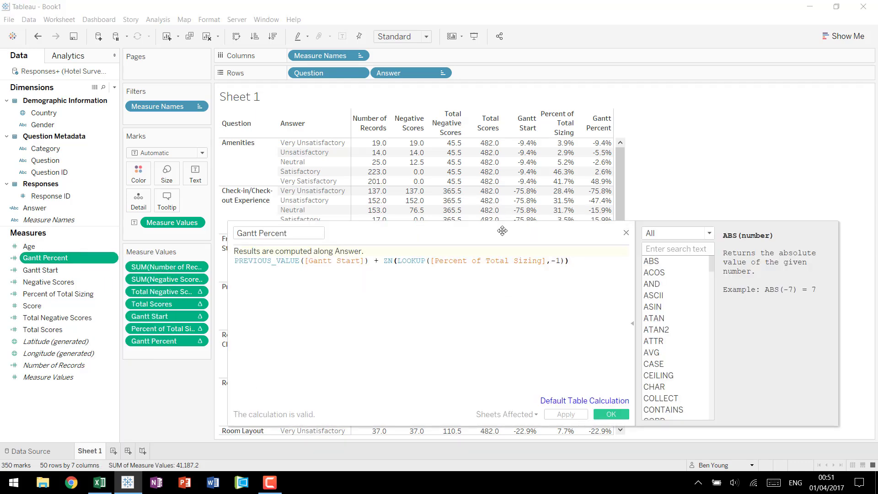
drag(500, 227, 499, 225)
click(275, 256)
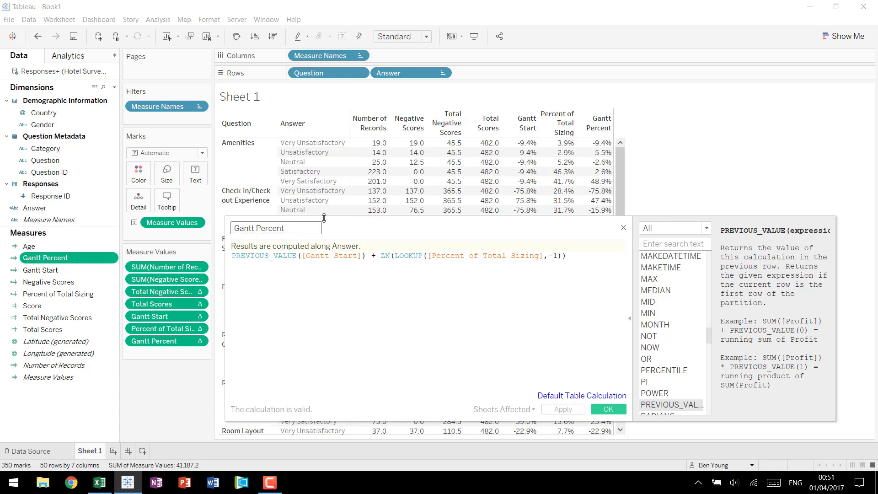
mouse_move(604, 144)
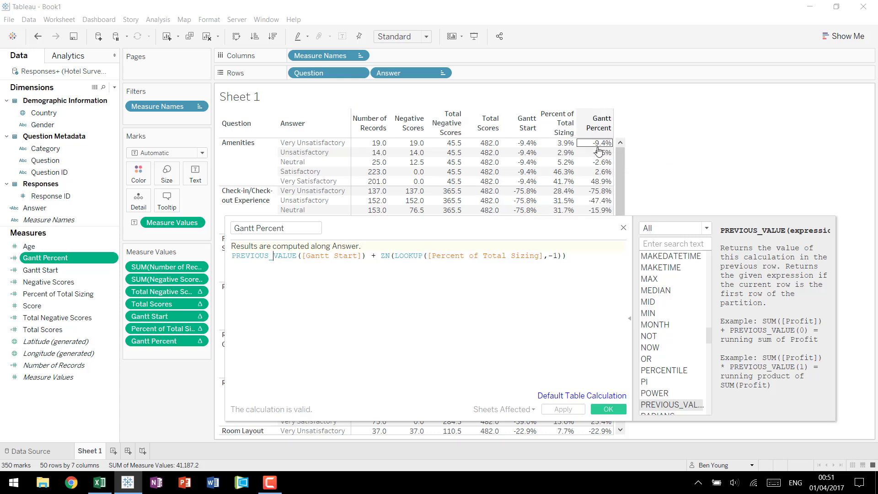
mouse_move(538, 152)
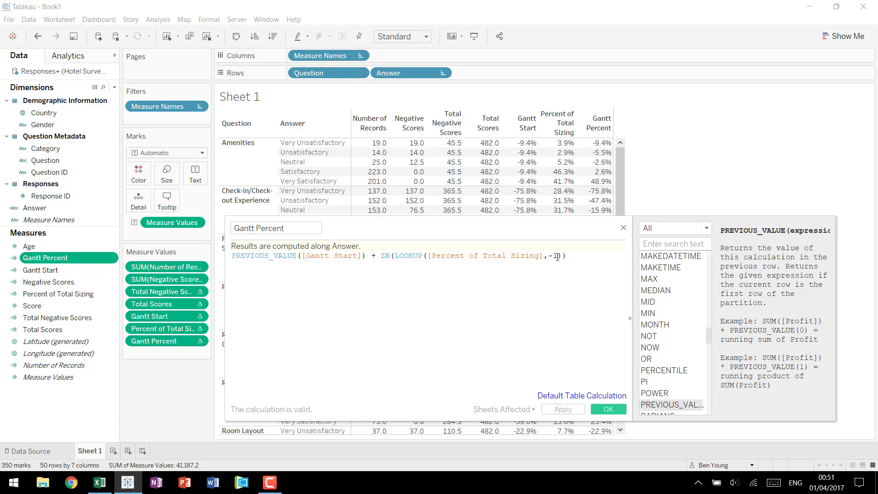
mouse_move(570, 145)
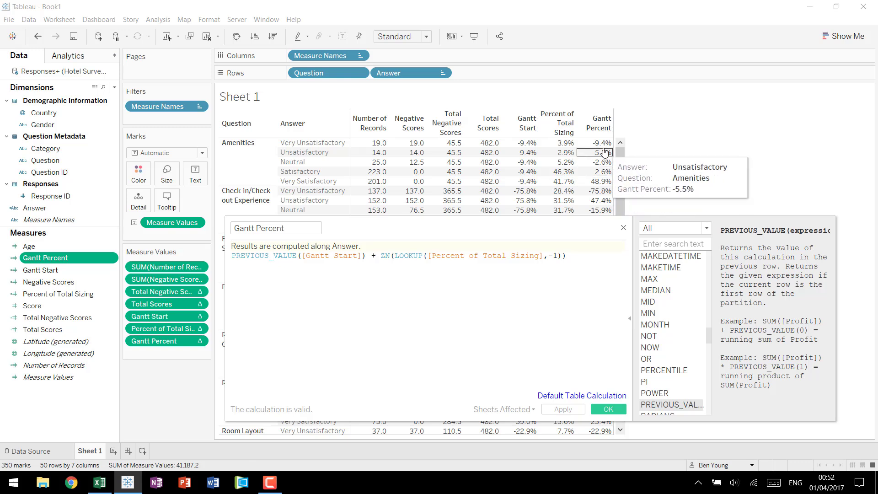
- Apply the Gantt Percent calculation and rename Sheet 1 to 'Crosstab'
mouse_move(603, 195)
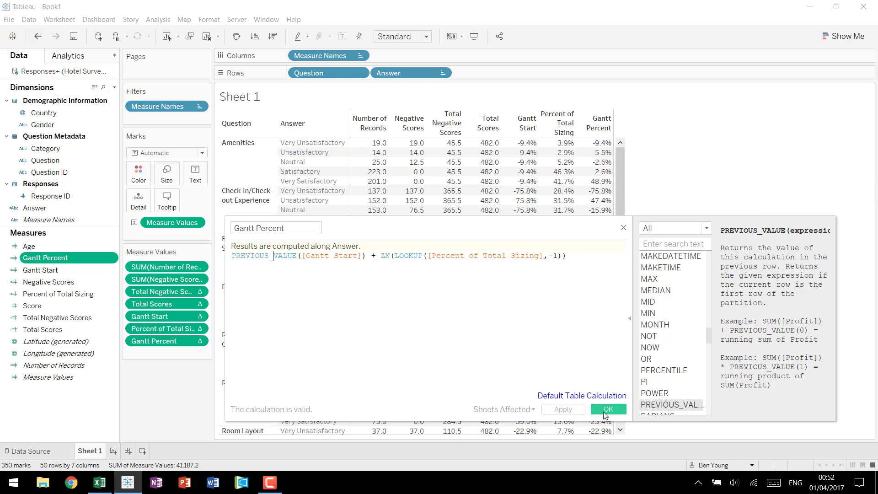
click(606, 409)
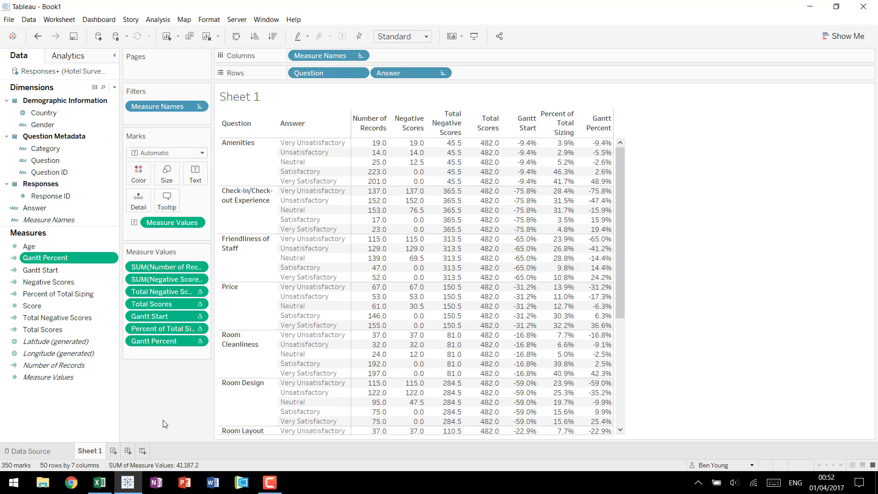
double_click(87, 451)
text(Crosstab)
key(Return)
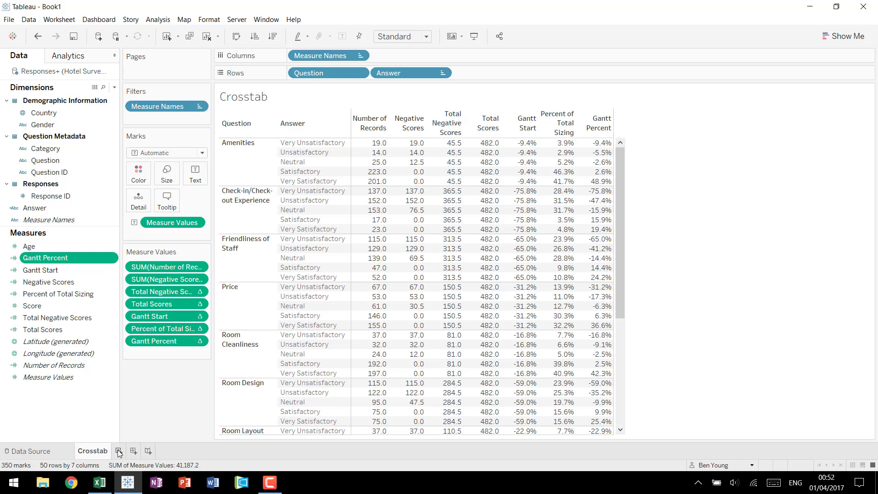
- On a new sheet, put Question on Rows, Gantt Percent on Columns and Answer on Color
click(119, 452)
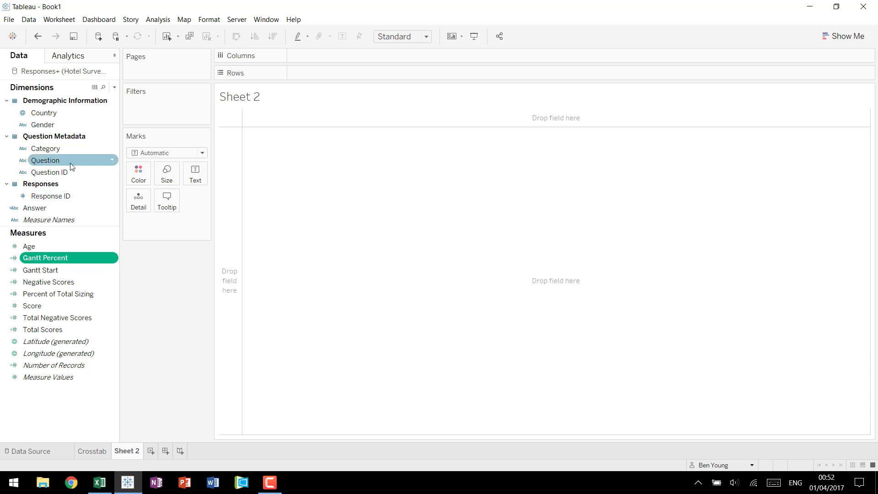
drag(70, 162, 330, 76)
click(45, 262)
drag(50, 261, 327, 51)
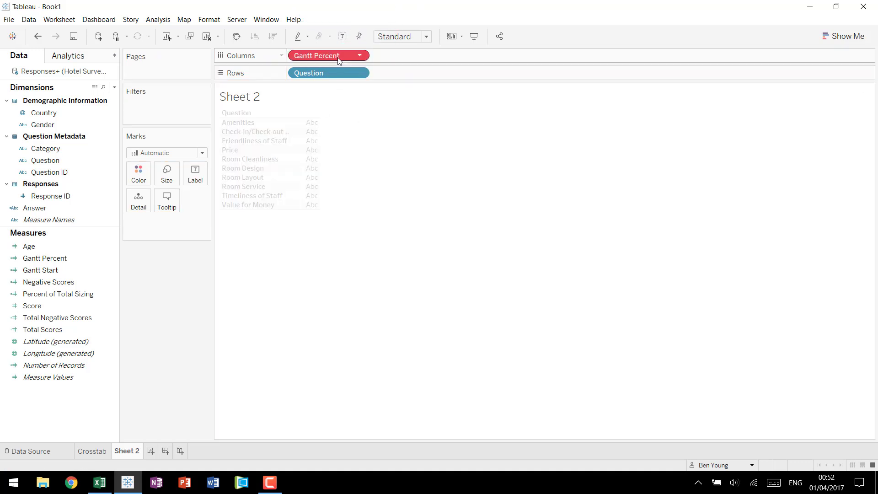
mouse_move(339, 60)
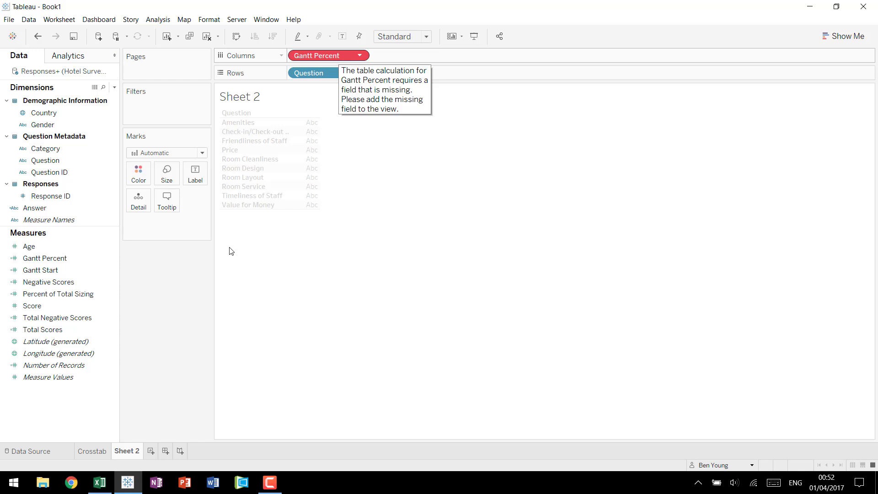
click(105, 207)
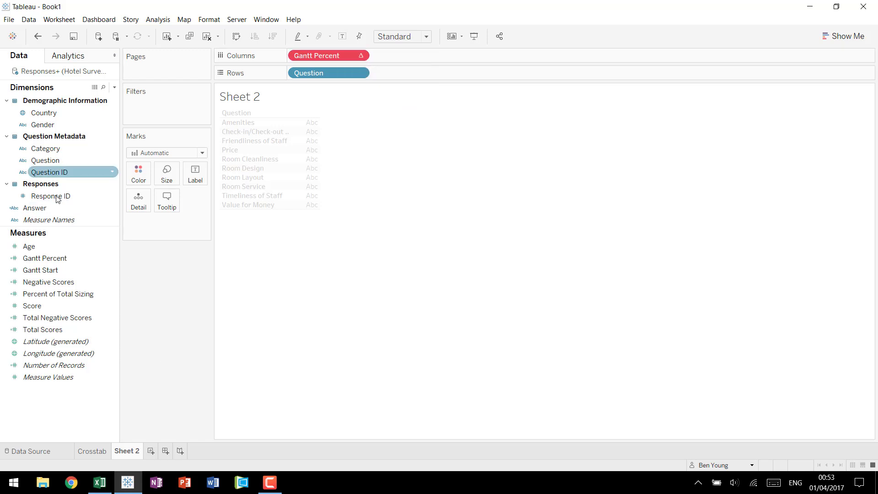
drag(53, 208, 143, 168)
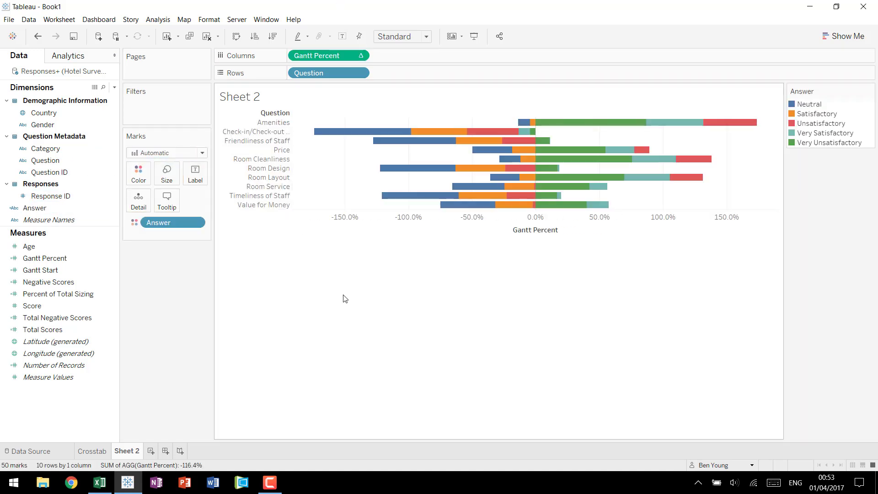
- Change the mark type to Gantt Bar
click(202, 153)
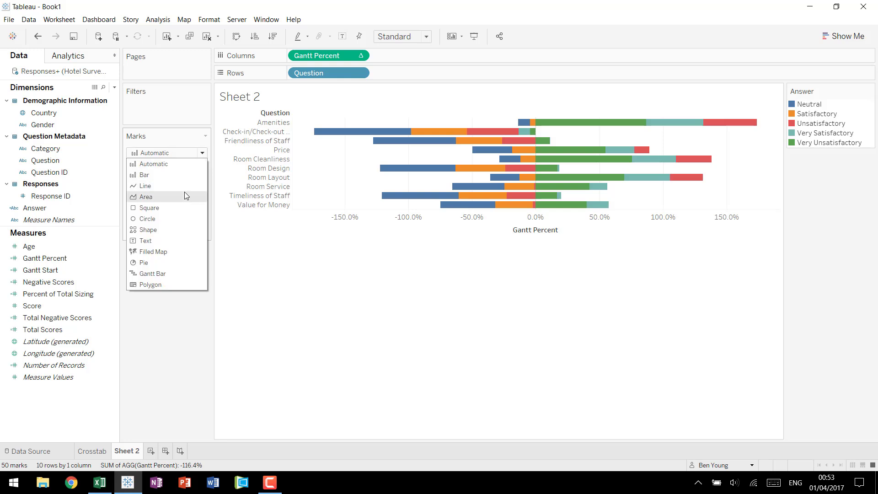
click(165, 273)
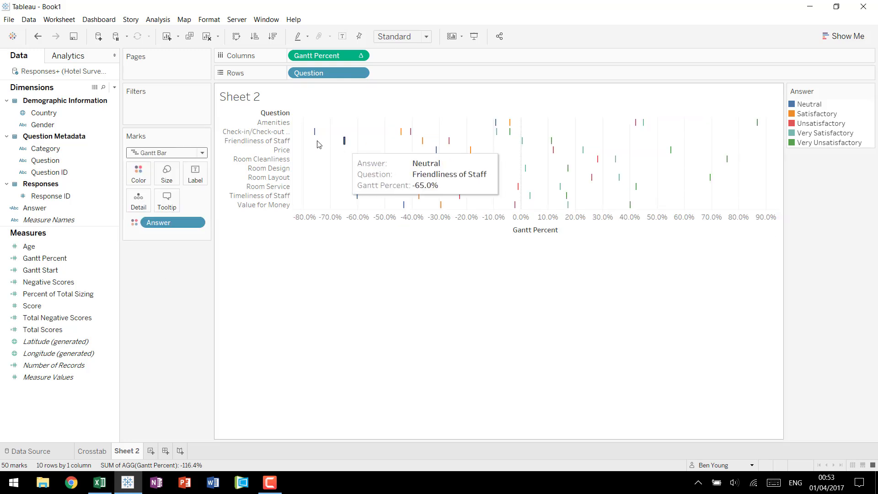
mouse_move(314, 134)
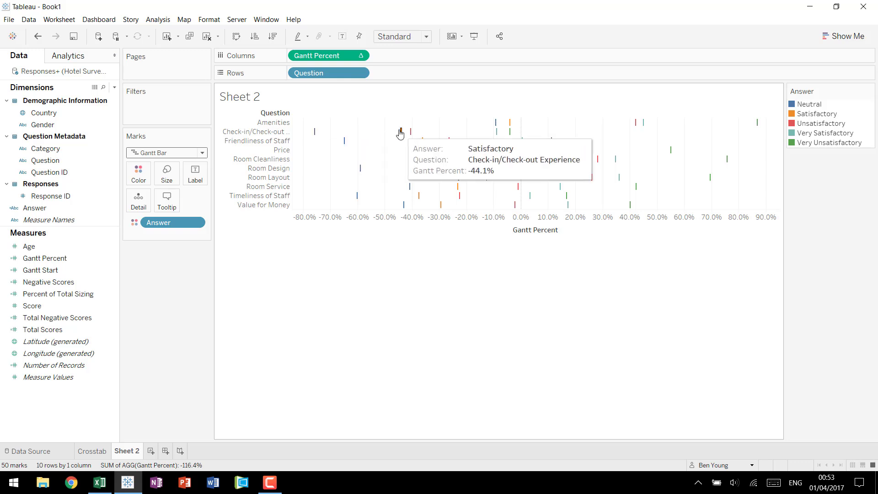
- Sort Answer by aggregated Score and size the bars by Percent of Total Sizing
mouse_move(414, 134)
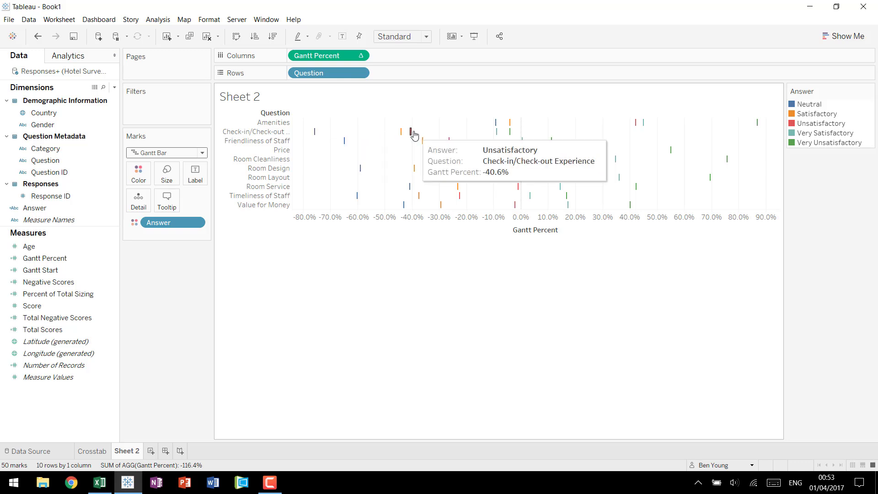
right_click(187, 223)
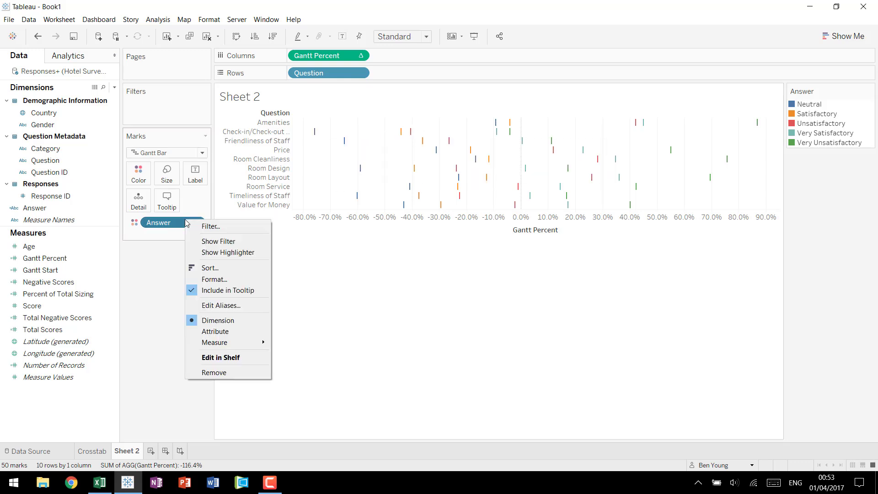
click(208, 268)
click(367, 263)
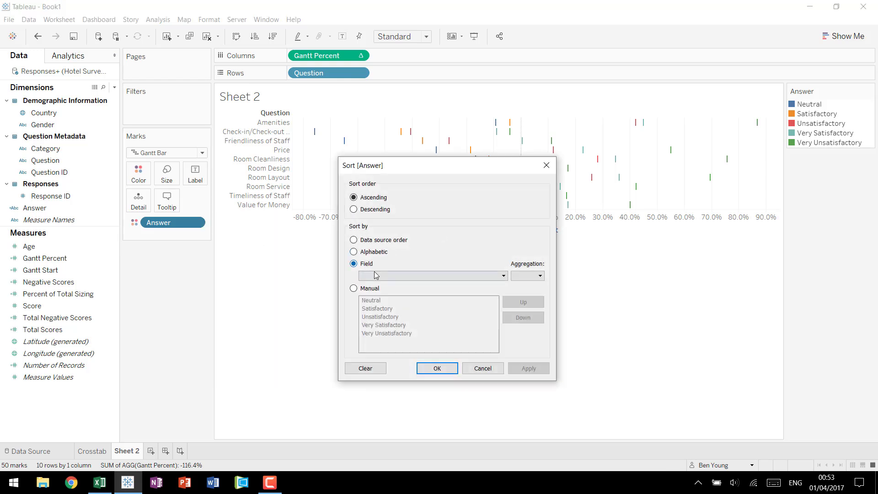
click(376, 275)
click(376, 408)
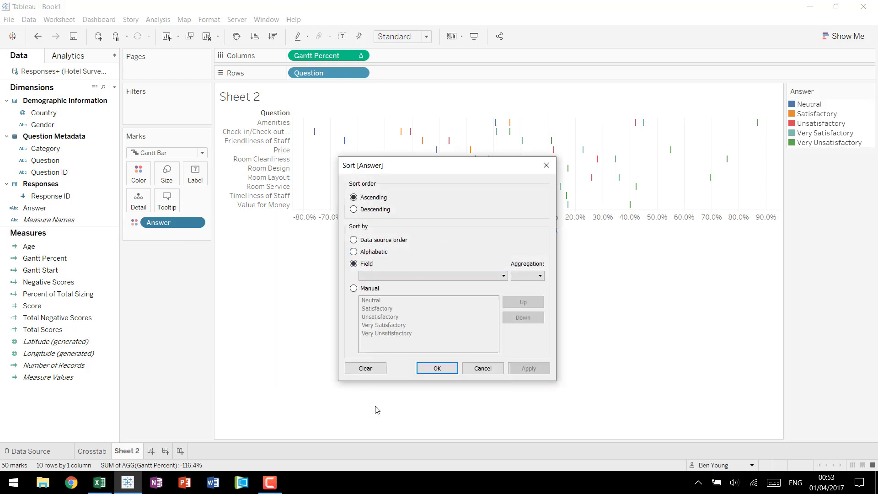
click(529, 276)
click(526, 326)
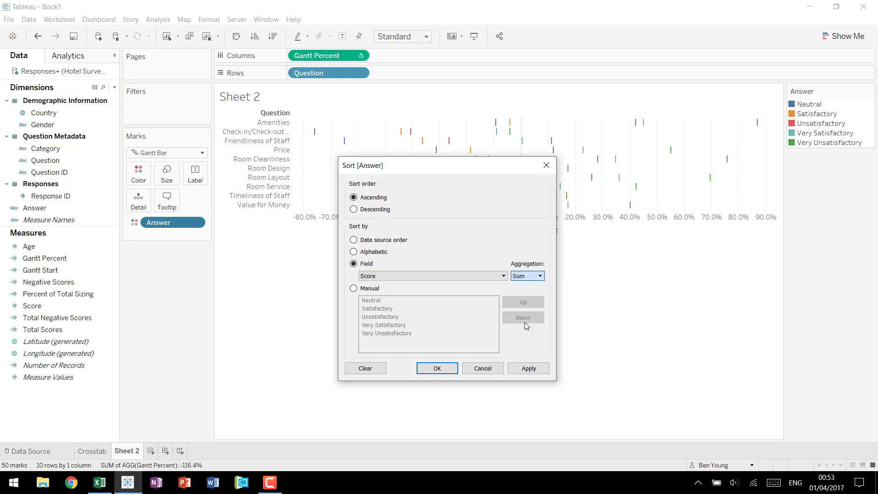
click(439, 367)
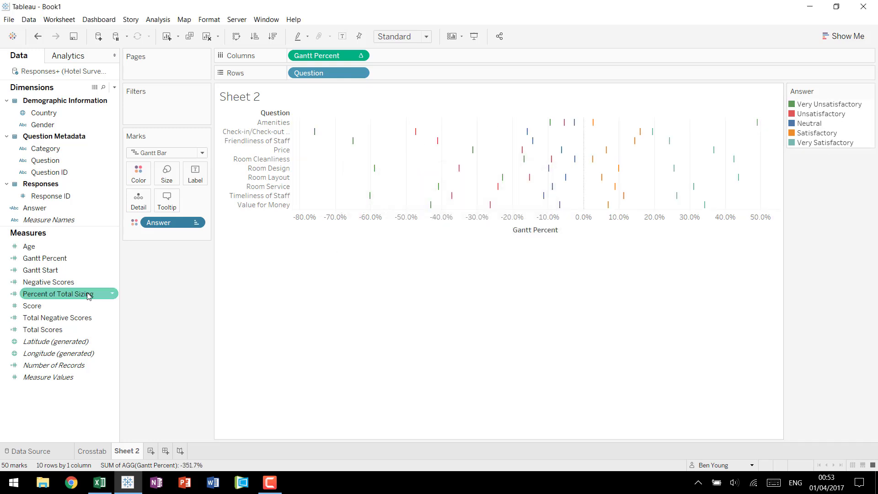
drag(72, 294, 166, 175)
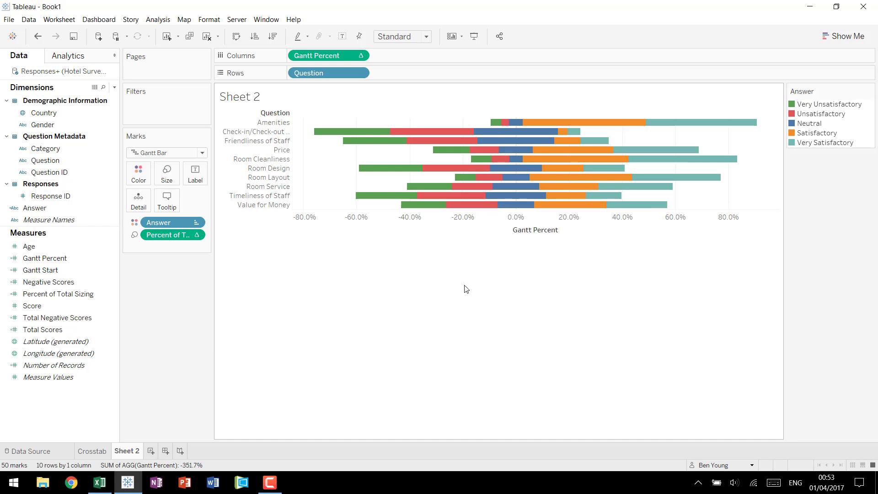
- Fit the chart to the entire view and switch the Answer colours to the Color Blind palette
key(ctrl+Up)
key(ctrl+Up)
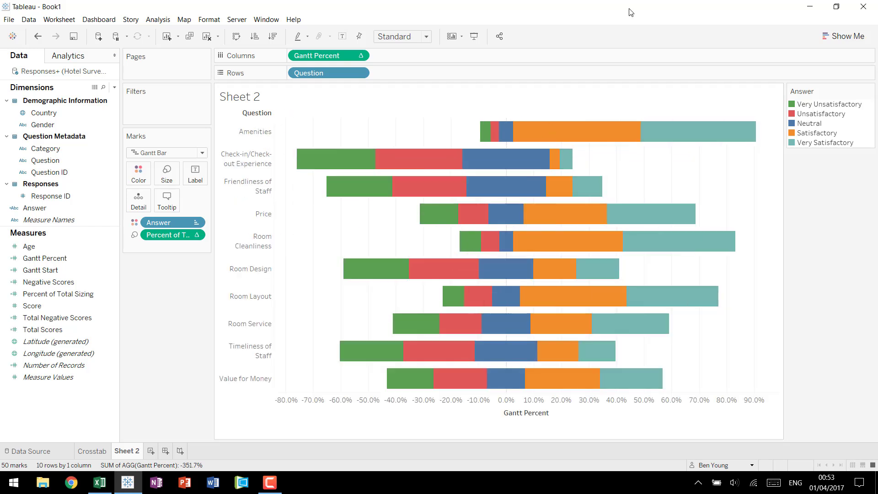
double_click(838, 130)
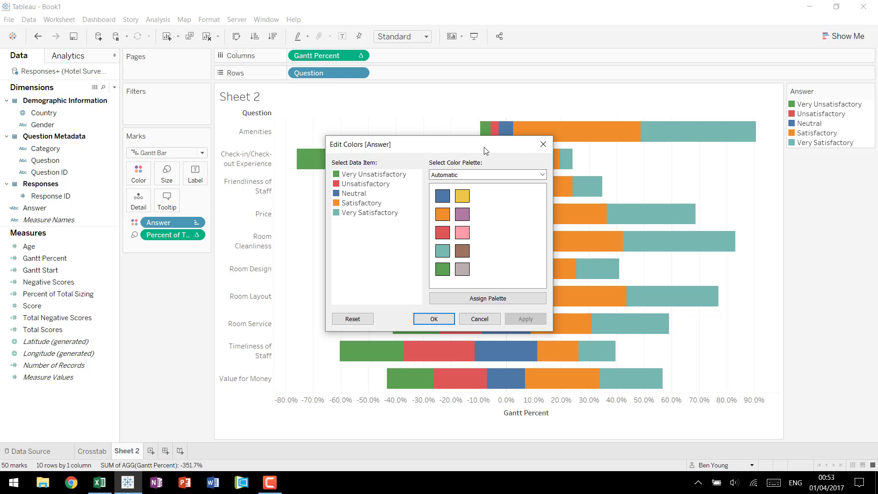
click(482, 175)
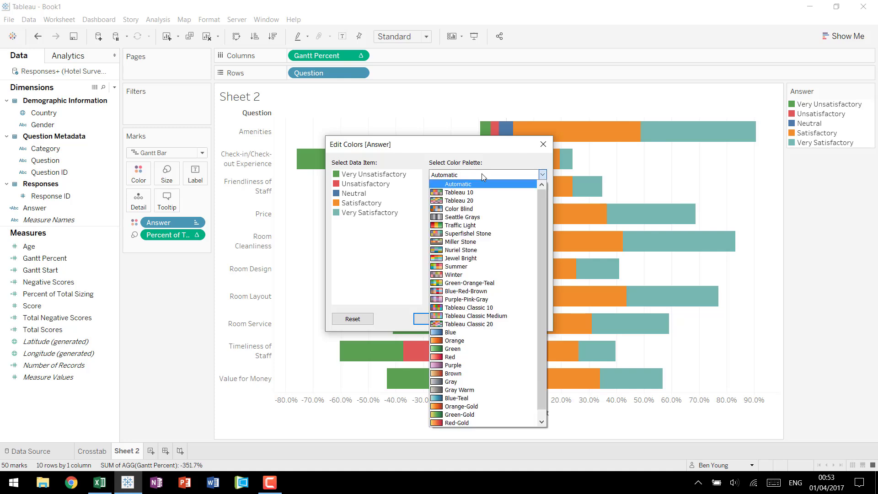
click(483, 210)
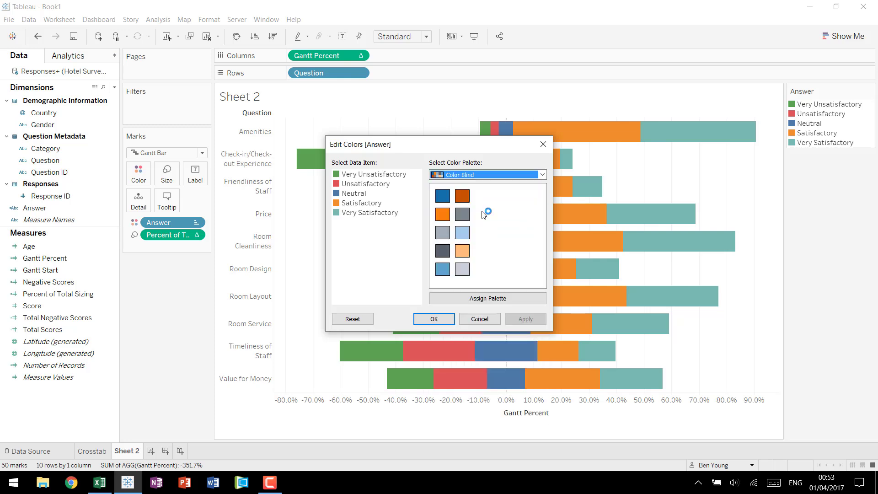
- Colour the five answers dark orange, light orange, light grey, light blue and dark blue
click(366, 176)
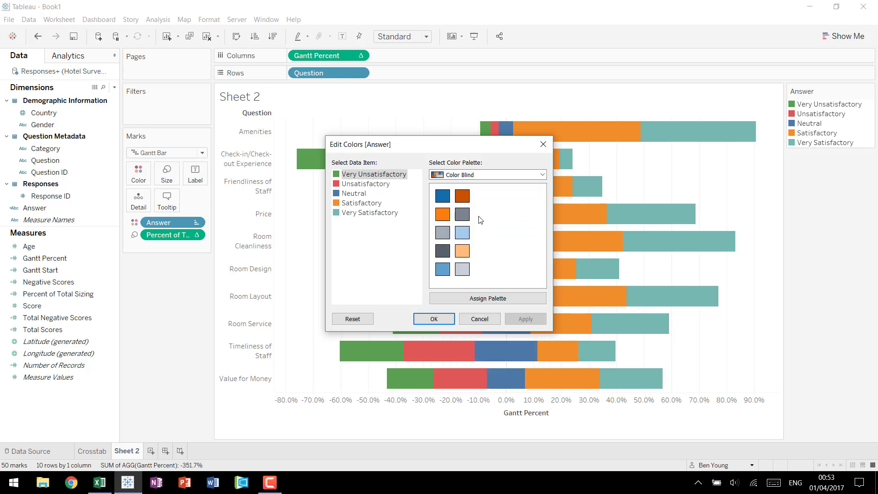
click(462, 196)
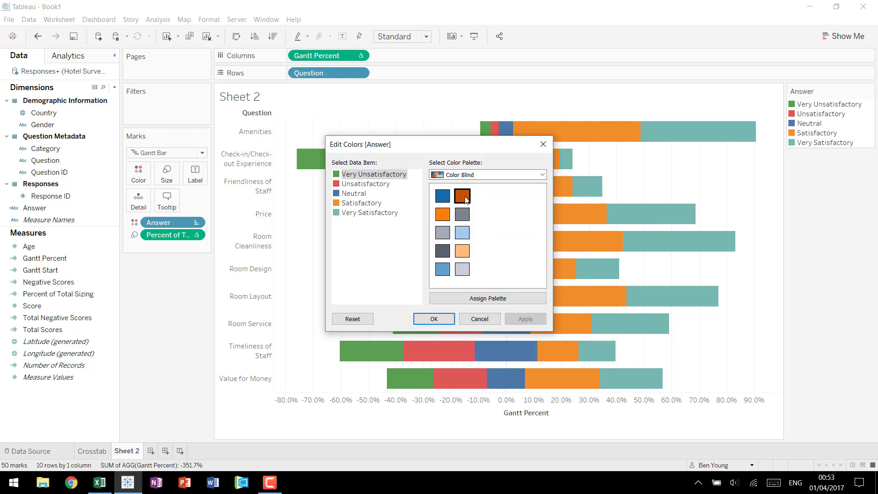
click(372, 184)
click(461, 251)
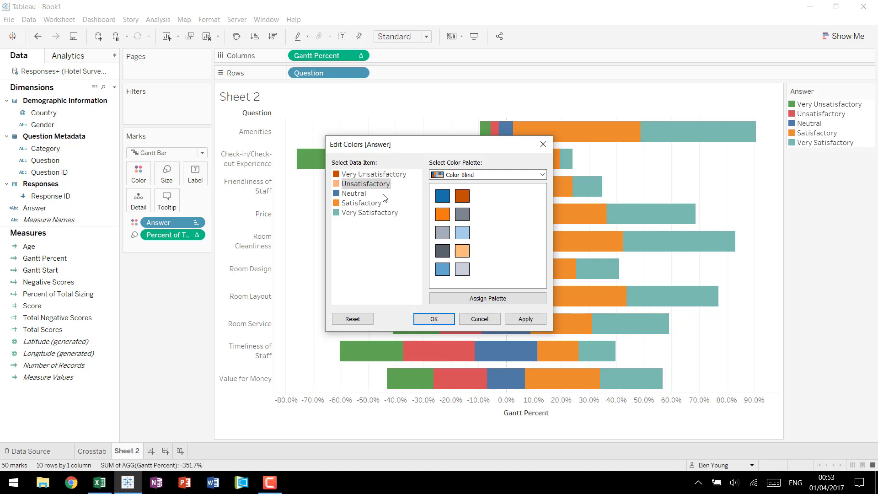
click(361, 194)
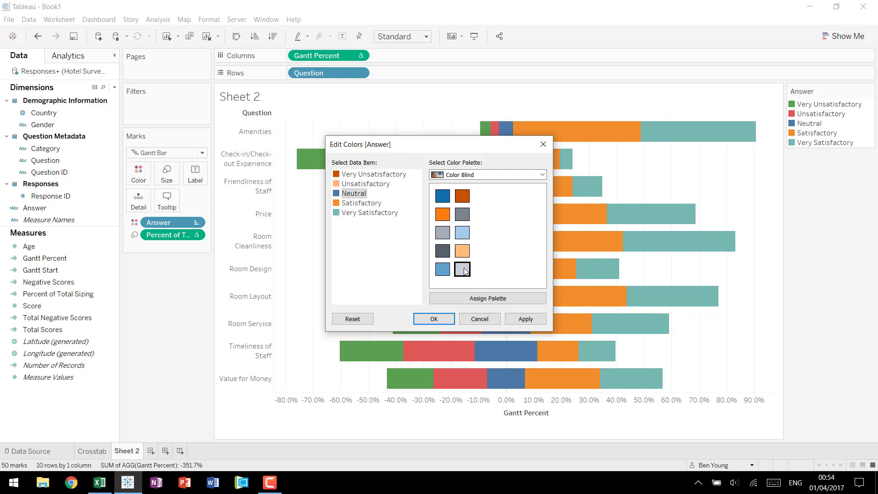
click(462, 268)
click(370, 205)
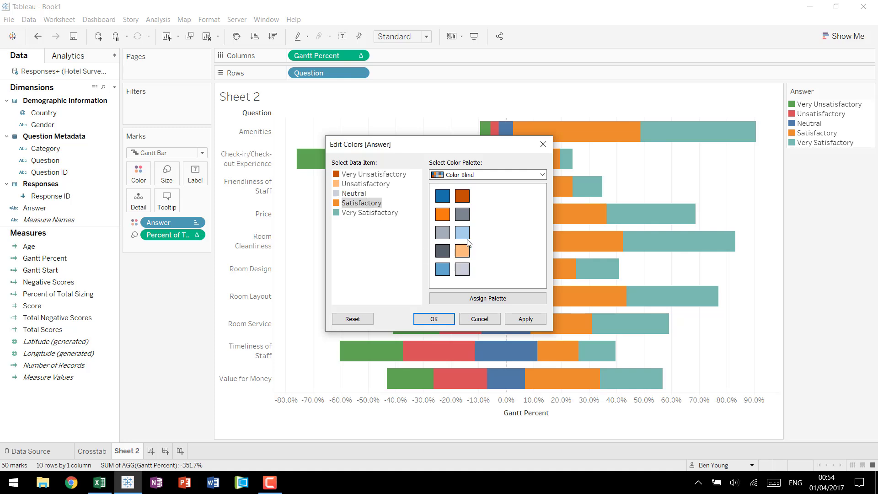
click(388, 213)
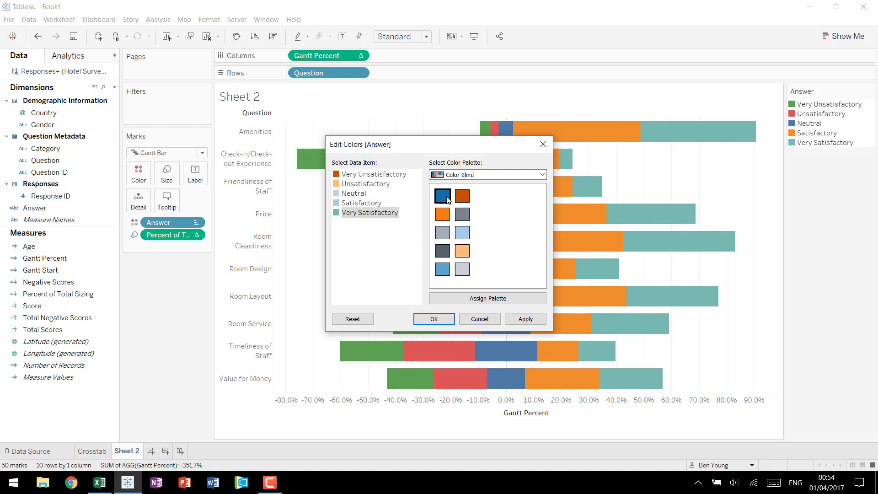
click(434, 320)
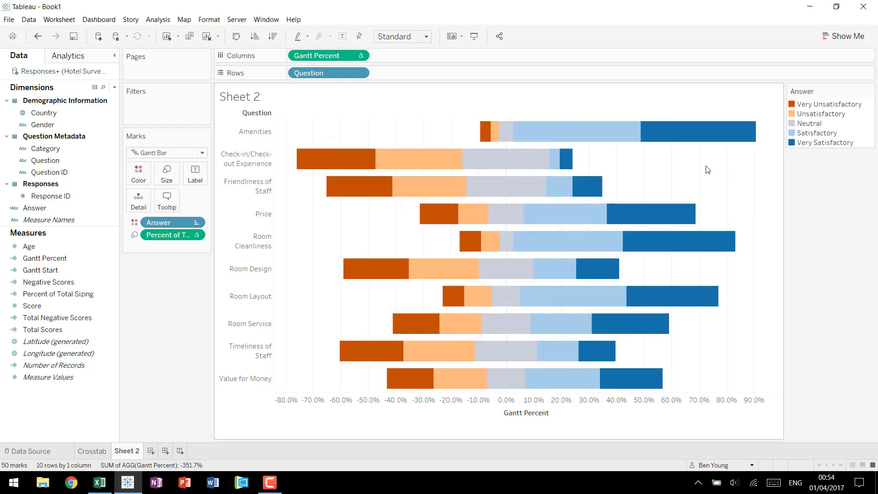
- Fix the Gantt Percent axis range to start at -1 and end at 1 (-100% to 100%)
click(363, 405)
right_click(362, 404)
click(372, 408)
click(338, 186)
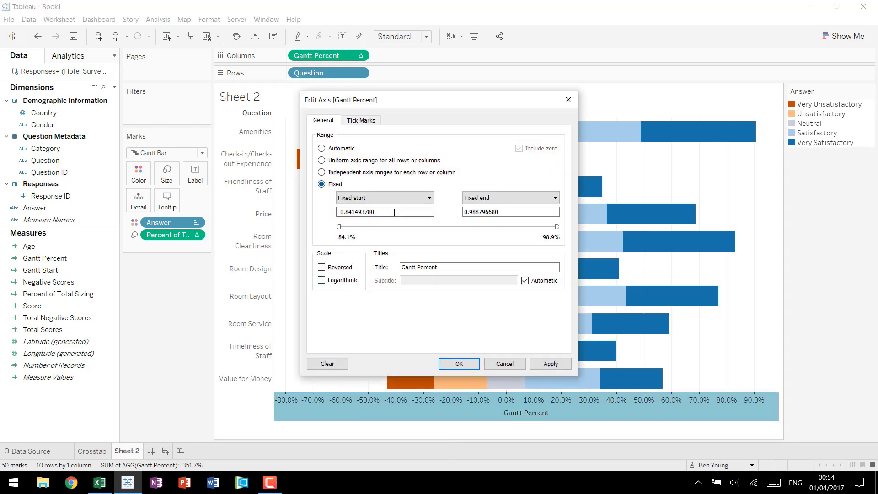
text(-1)
key(Tab)
text(1)
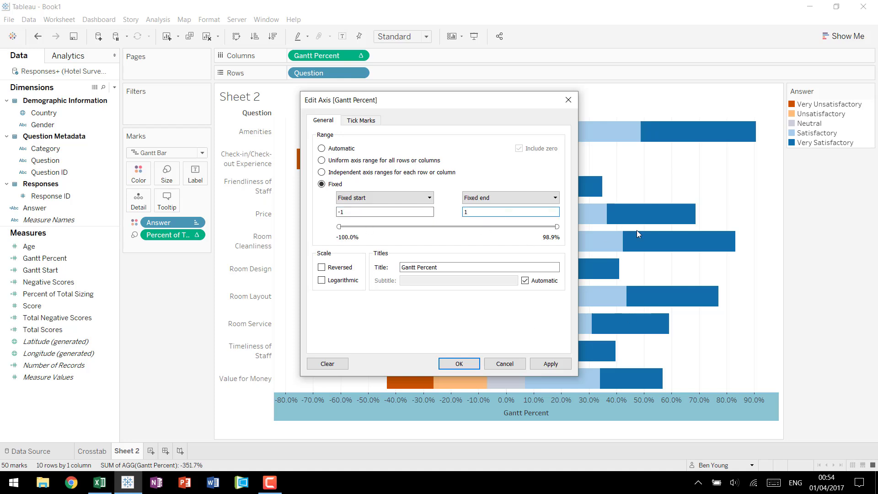
click(466, 363)
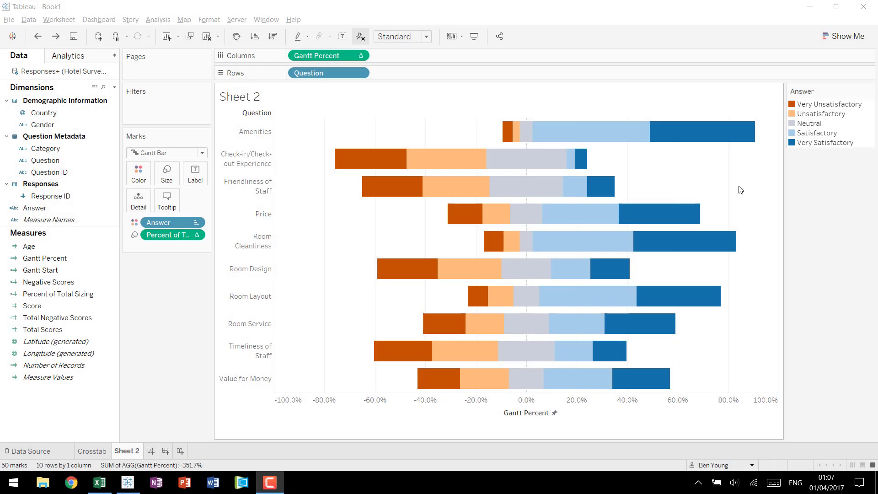
- Fit the chart to Entire View and add Score to Columns as AVG(Score)
click(402, 36)
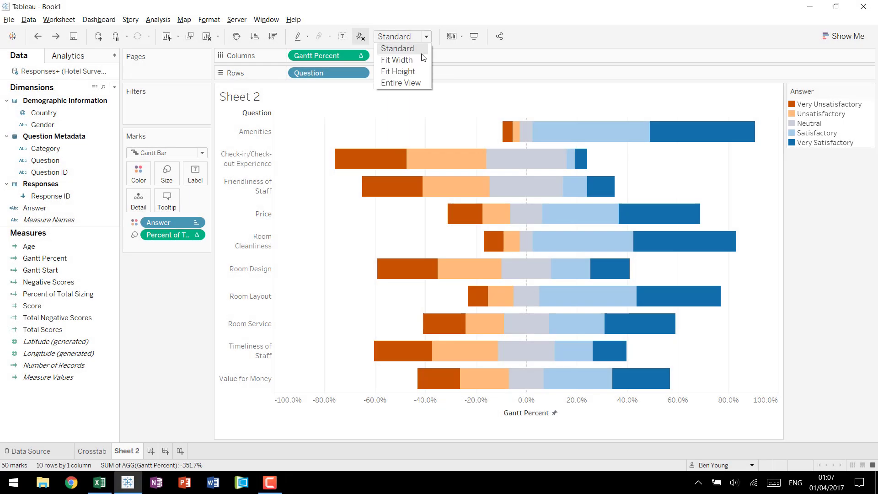
click(397, 81)
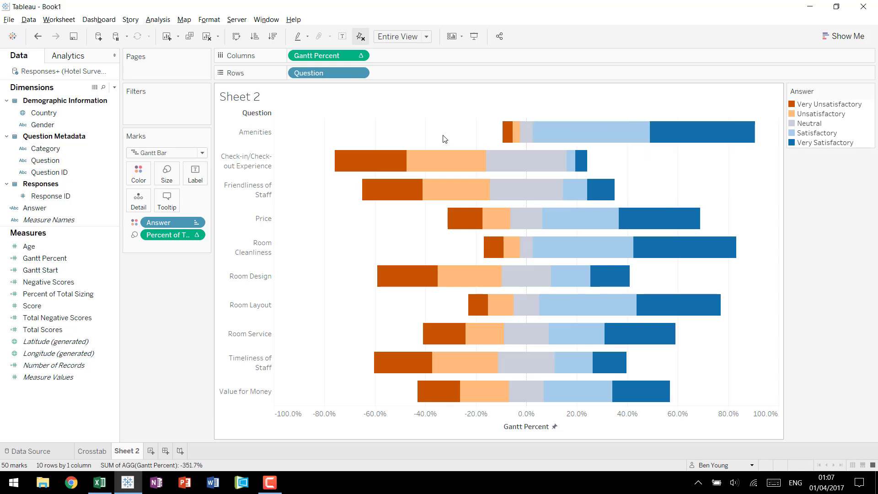
drag(75, 311, 425, 59)
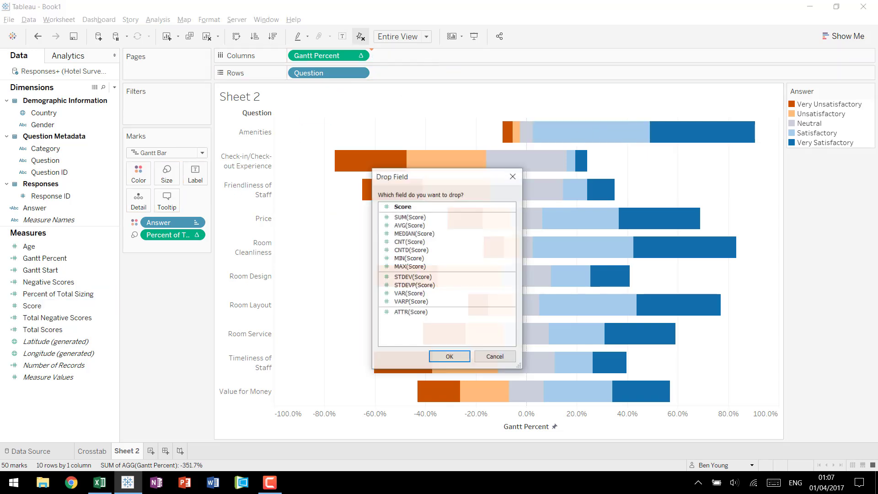
click(406, 226)
click(449, 357)
- On the AVG(Score) marks, drop Answer colour, use enlarged circles, and label with AVG(Score)
click(161, 292)
drag(171, 269, 176, 320)
click(193, 200)
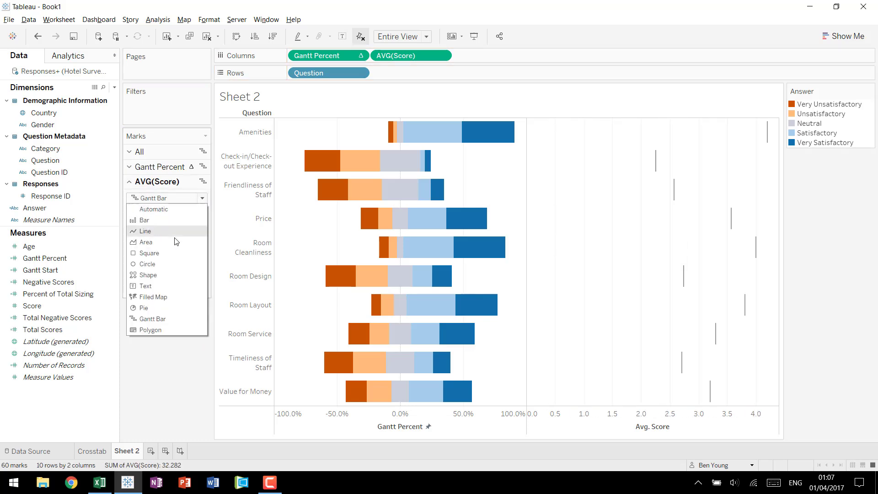
click(162, 261)
click(164, 219)
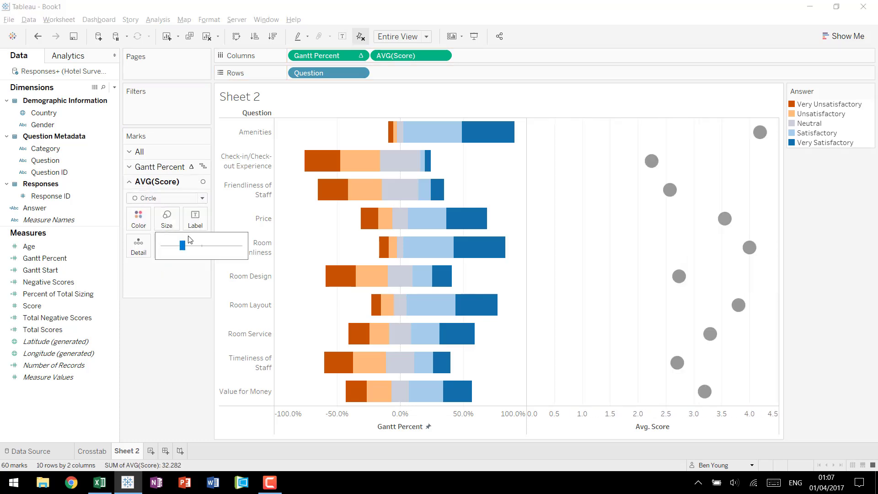
click(196, 247)
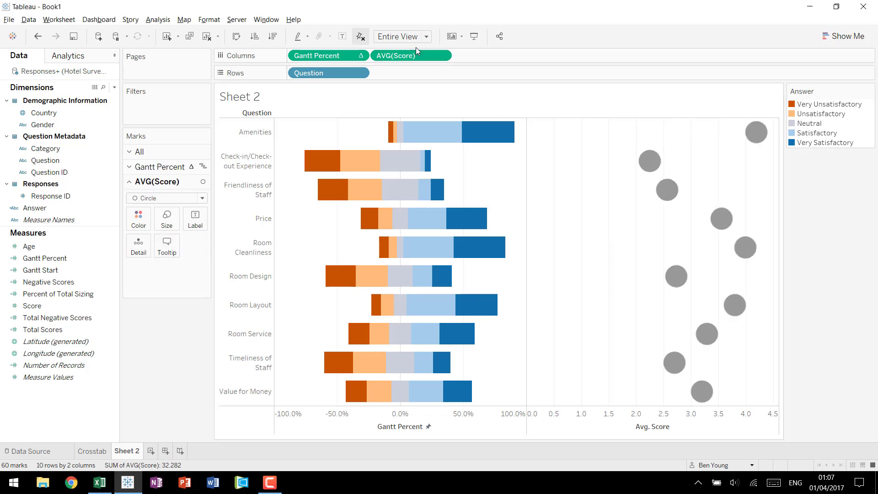
drag(416, 56, 195, 217)
- Set the average-score label alignment to Center
click(198, 222)
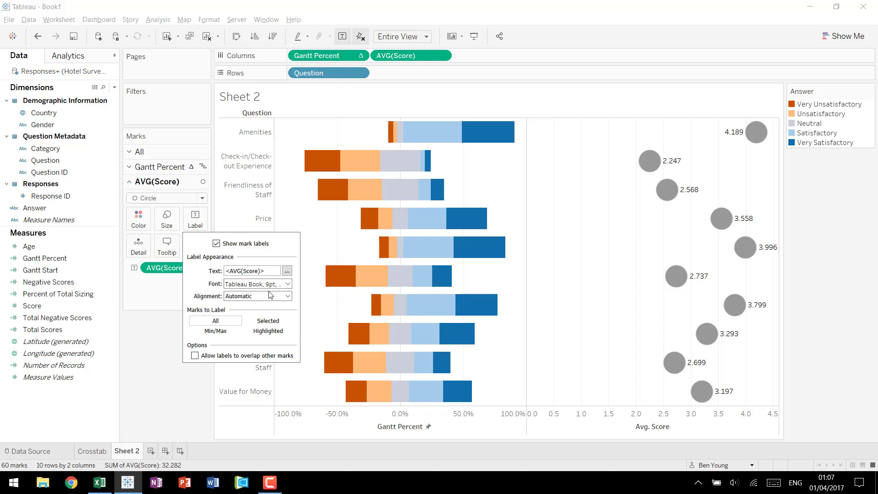
click(280, 296)
click(253, 338)
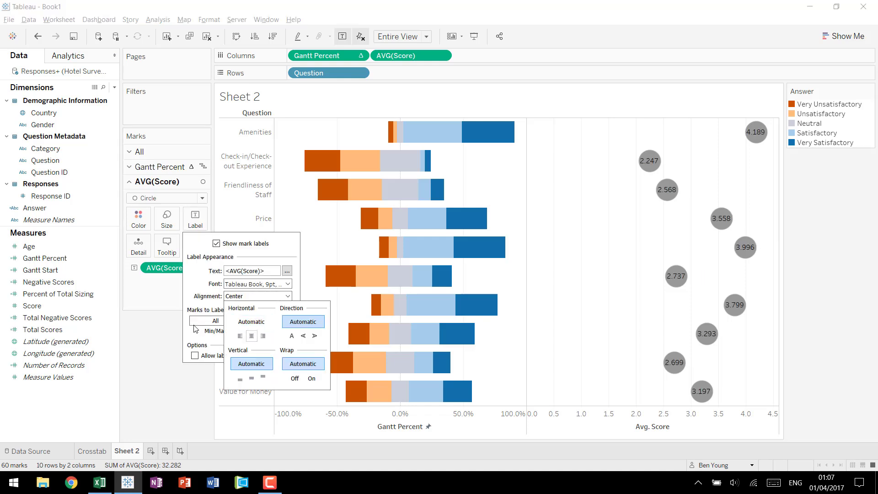
click(160, 307)
- Format the AVG(Score) label as a custom number with 2 decimal places
right_click(165, 267)
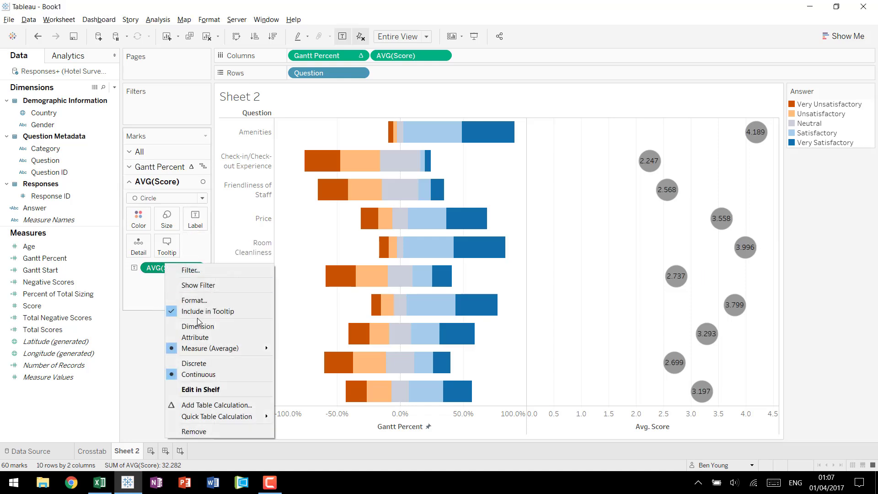
click(194, 300)
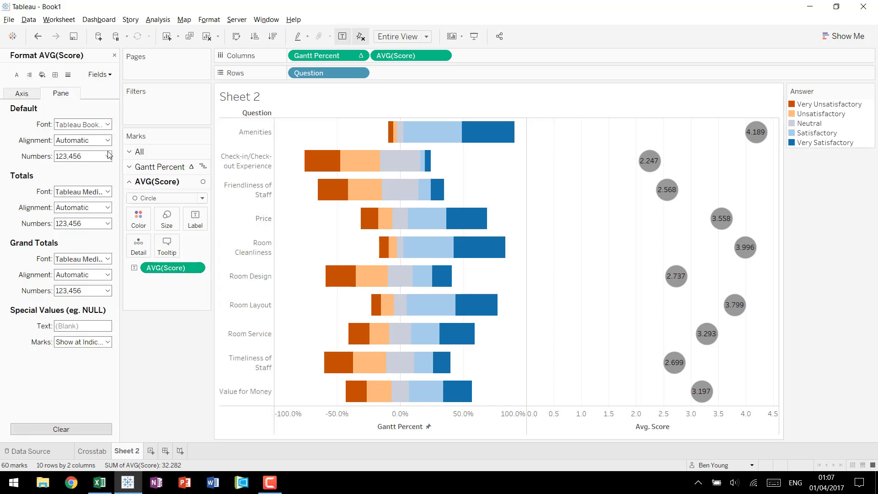
click(108, 156)
click(99, 187)
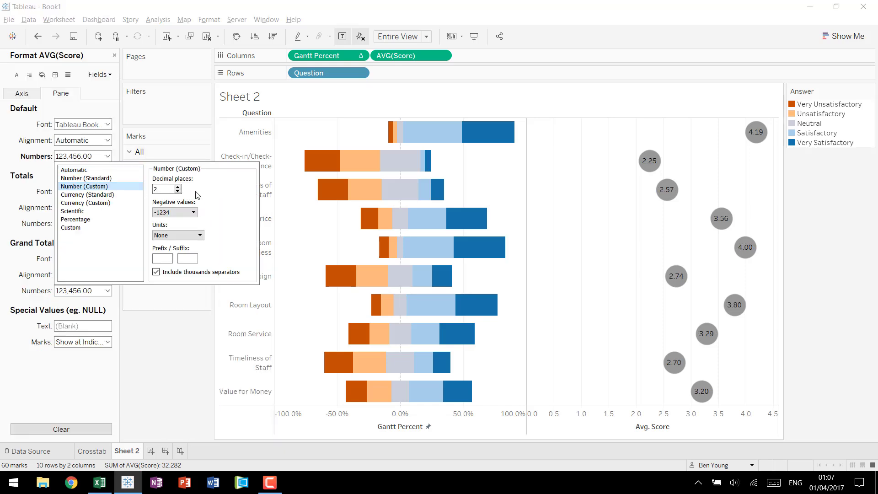
click(184, 376)
click(114, 55)
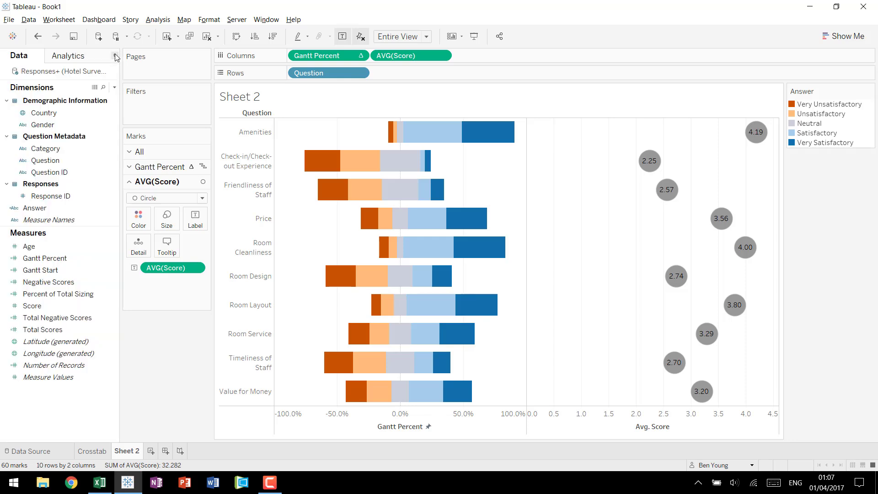
- Make AVG(Score) a dual axis and fix its range from 1 to 5
right_click(390, 62)
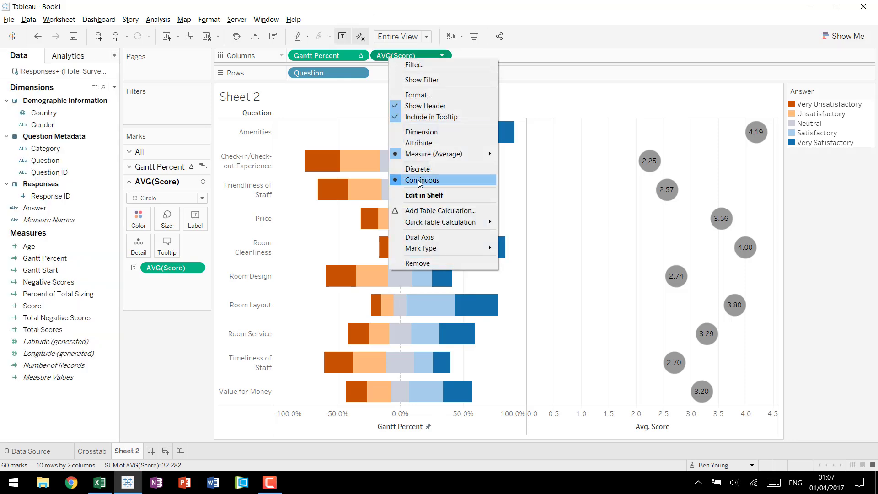
click(412, 237)
right_click(457, 116)
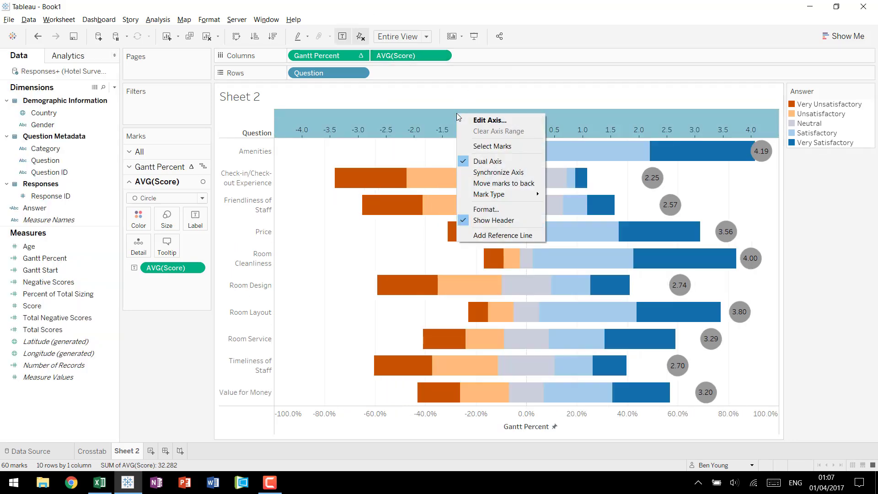
click(465, 121)
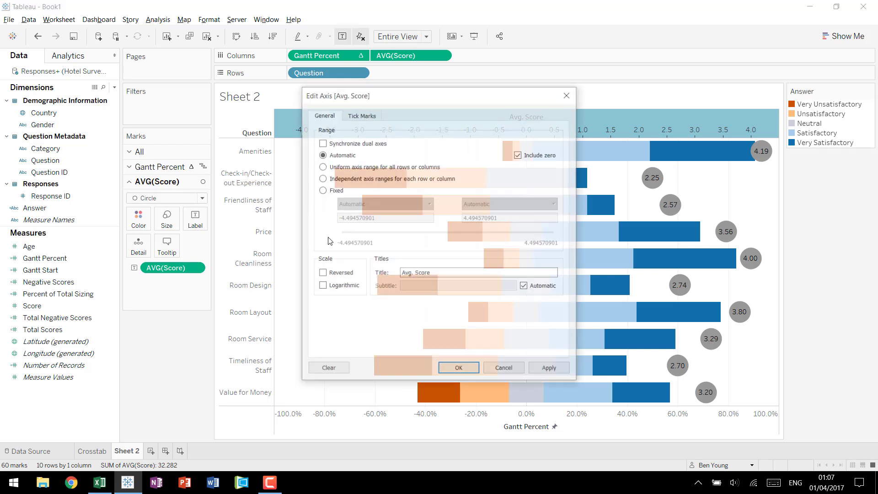
click(339, 191)
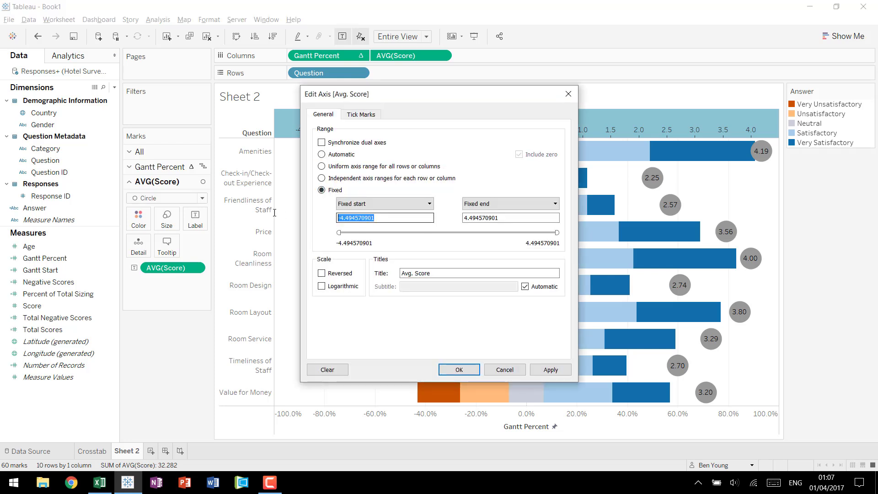
text(1)
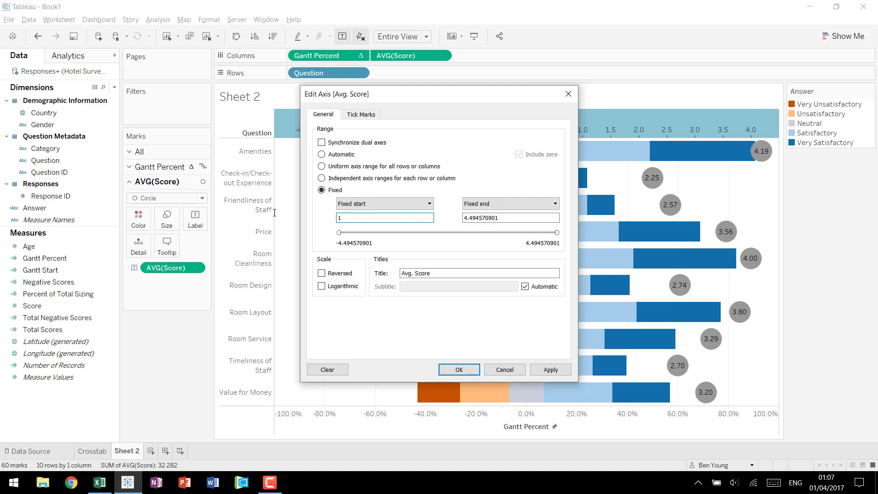
key(Tab)
text(5)
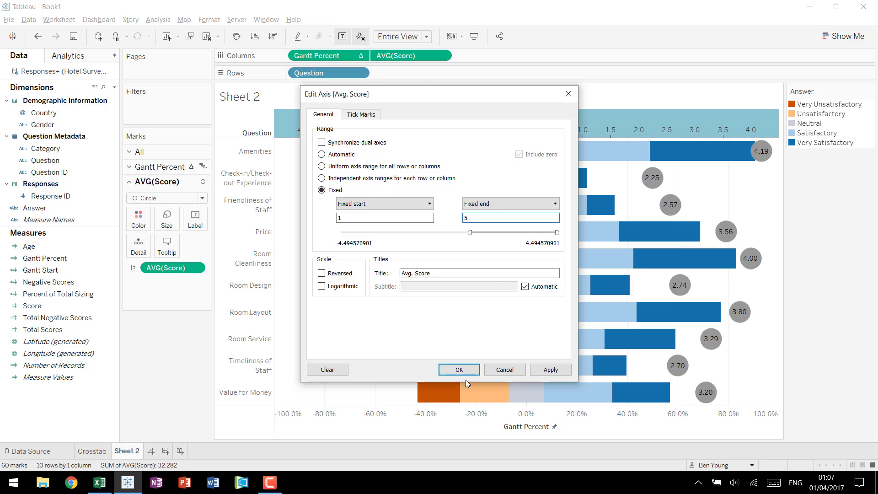
click(459, 369)
click(720, 203)
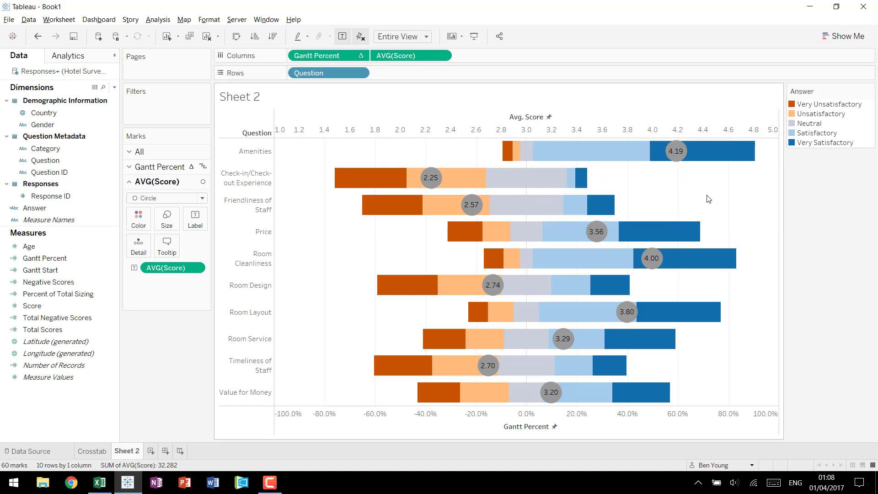
- Hide the headers of the top Avg. Score and bottom Gantt Percent axes
right_click(596, 126)
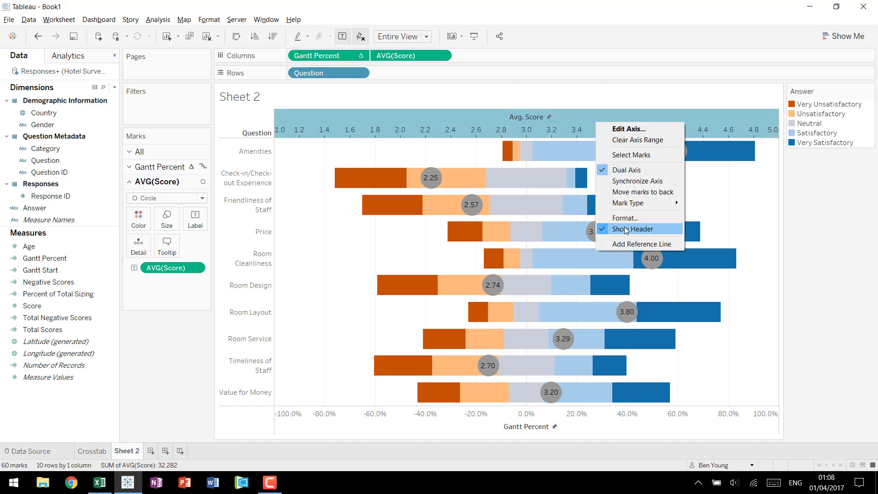
click(642, 231)
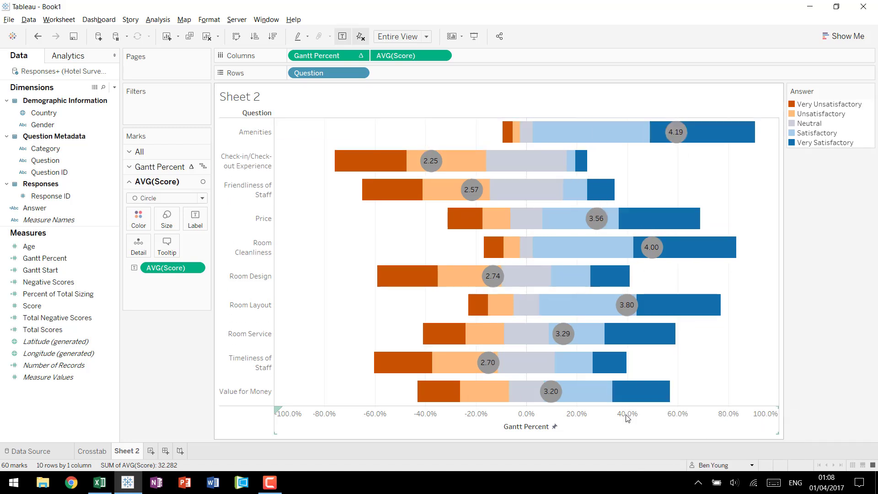
right_click(626, 416)
click(646, 394)
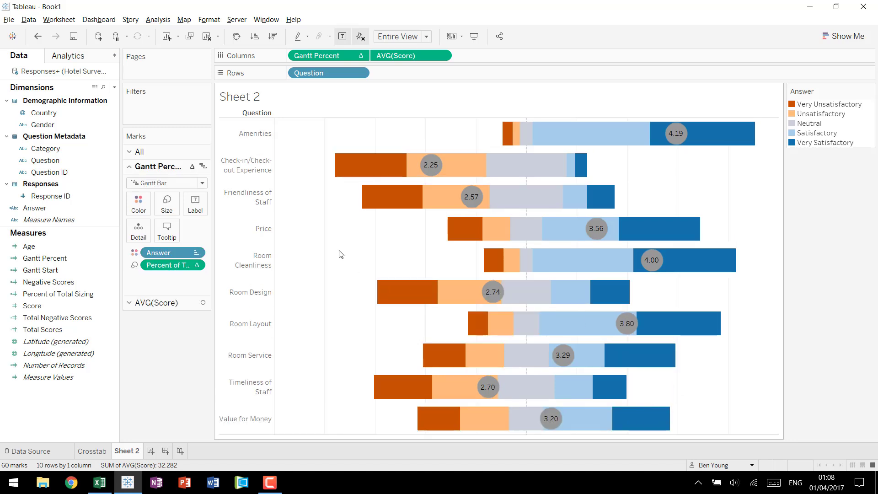
- Place Category on Rows before Question to group questions under Room, Staff and Value
drag(43, 113, 314, 73)
drag(60, 151, 322, 72)
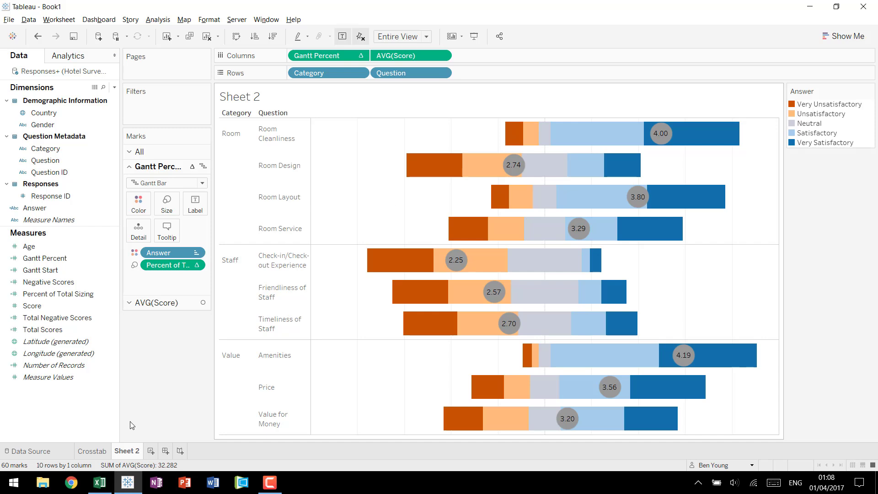
- Rename the Sheet 2 tab to 'Likert Scale Chart'
double_click(124, 451)
text(Likert Scale Chart)
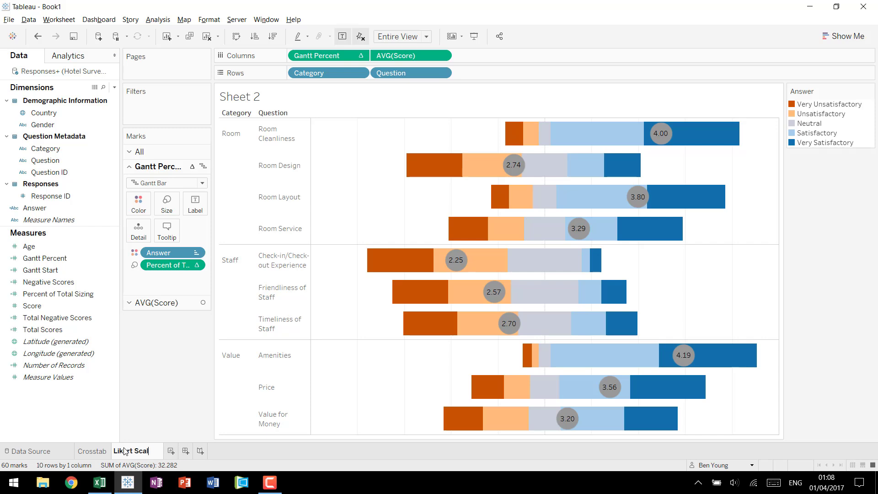
key(Return)
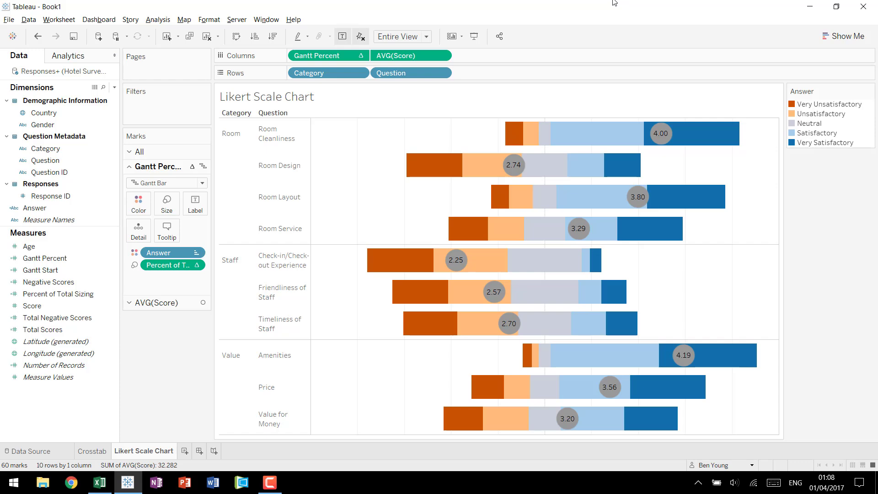
- Switch to presentation mode to display the finished Likert Scale Chart full screen
click(474, 40)
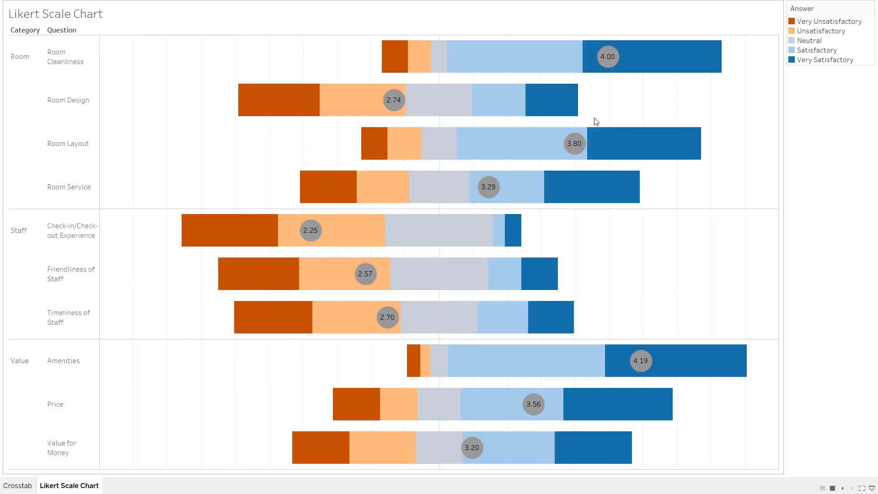